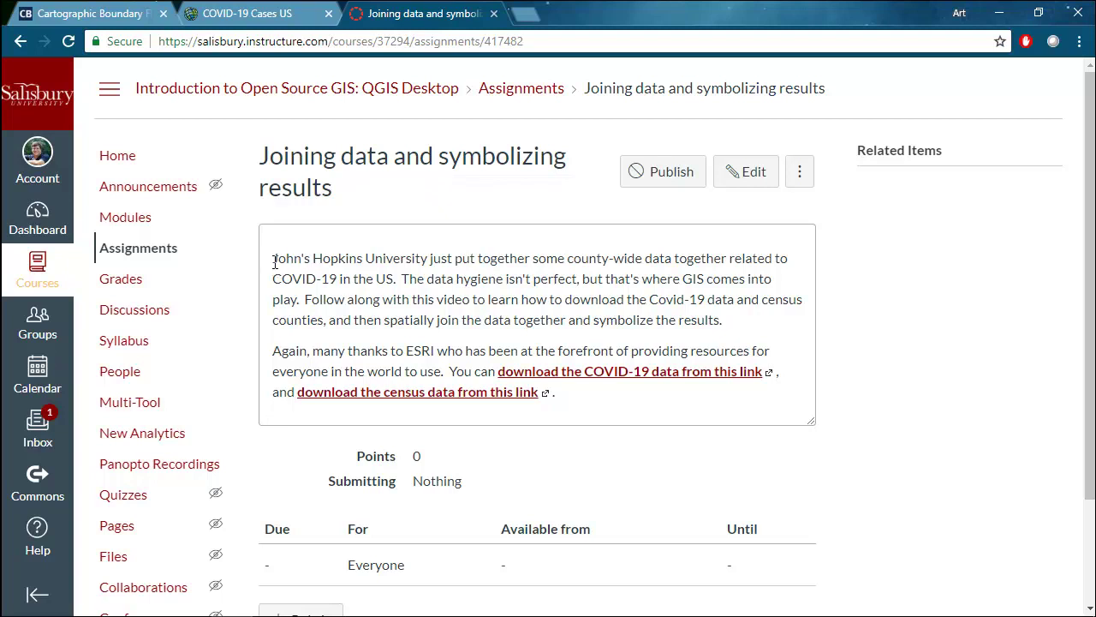
Read the assignment's description of the county COVID-19 data, its data hygiene and the thanks to ESRI
{"action": "mouse_move", "coordinate": [861, 614]}
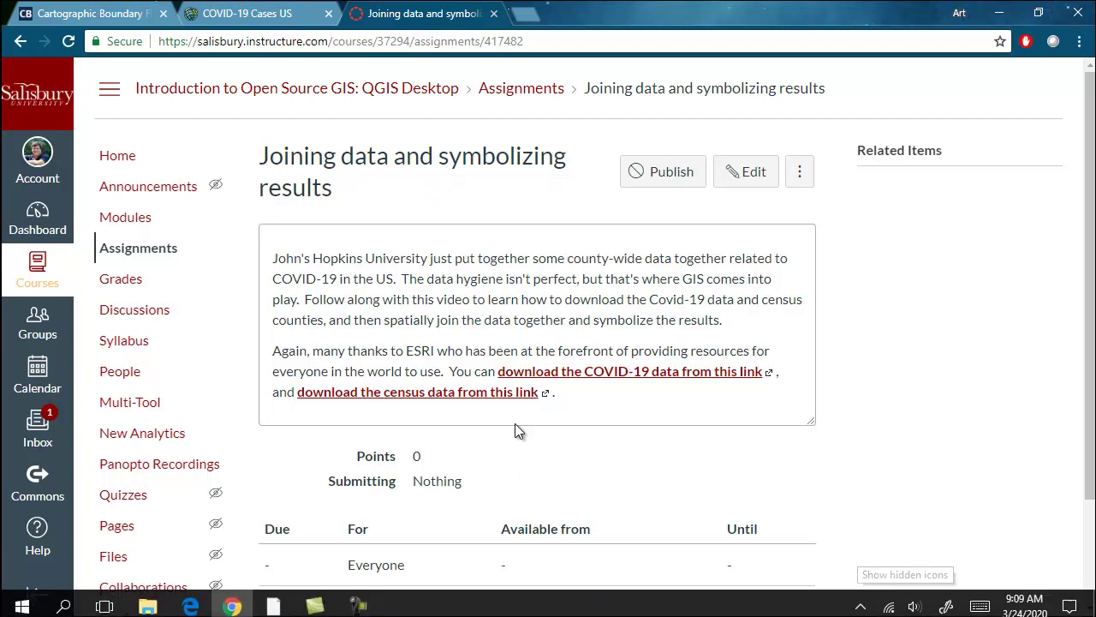
{"action": "left_click_drag", "start_coordinate": [291, 259], "coordinate": [677, 258]}
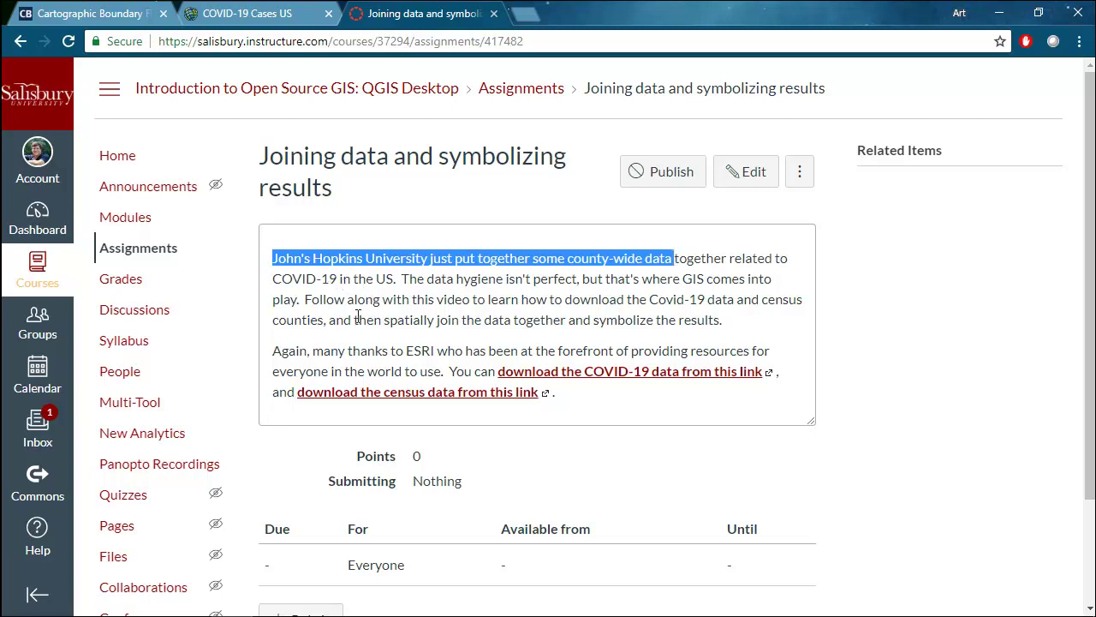
{"action": "left_click_drag", "start_coordinate": [423, 278], "coordinate": [567, 277]}
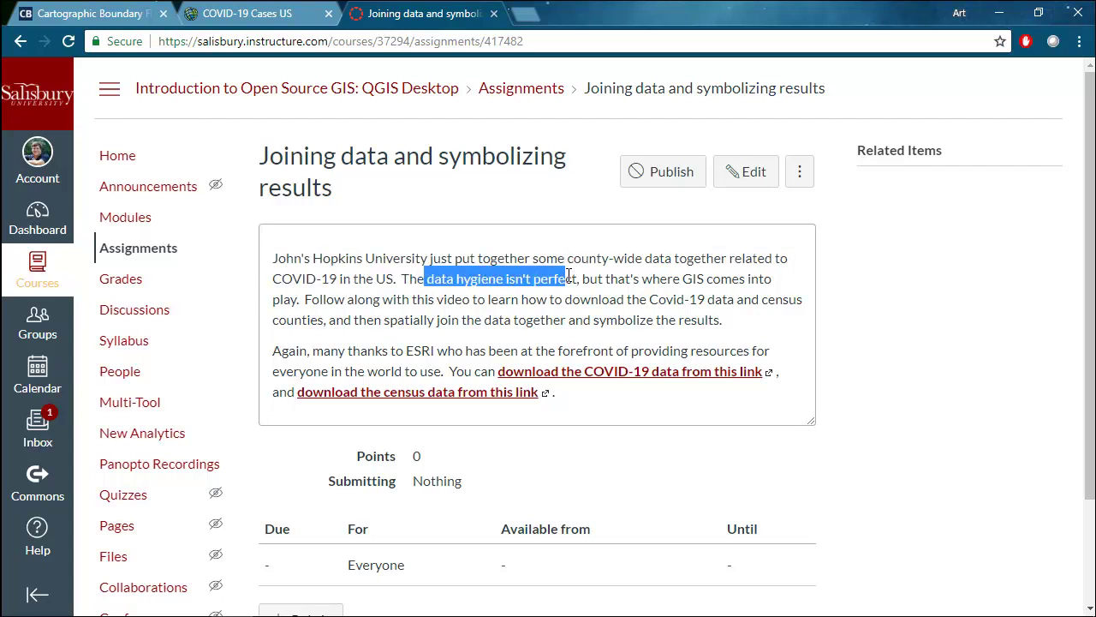
{"action": "left_click", "coordinate": [306, 315]}
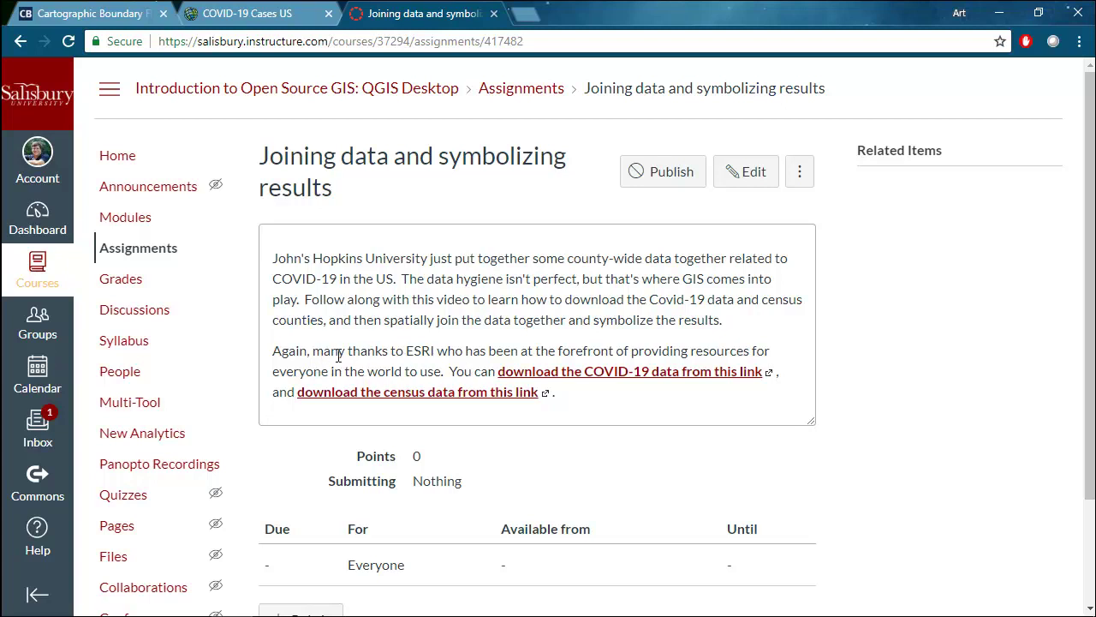
{"action": "left_click_drag", "start_coordinate": [312, 350], "coordinate": [616, 350]}
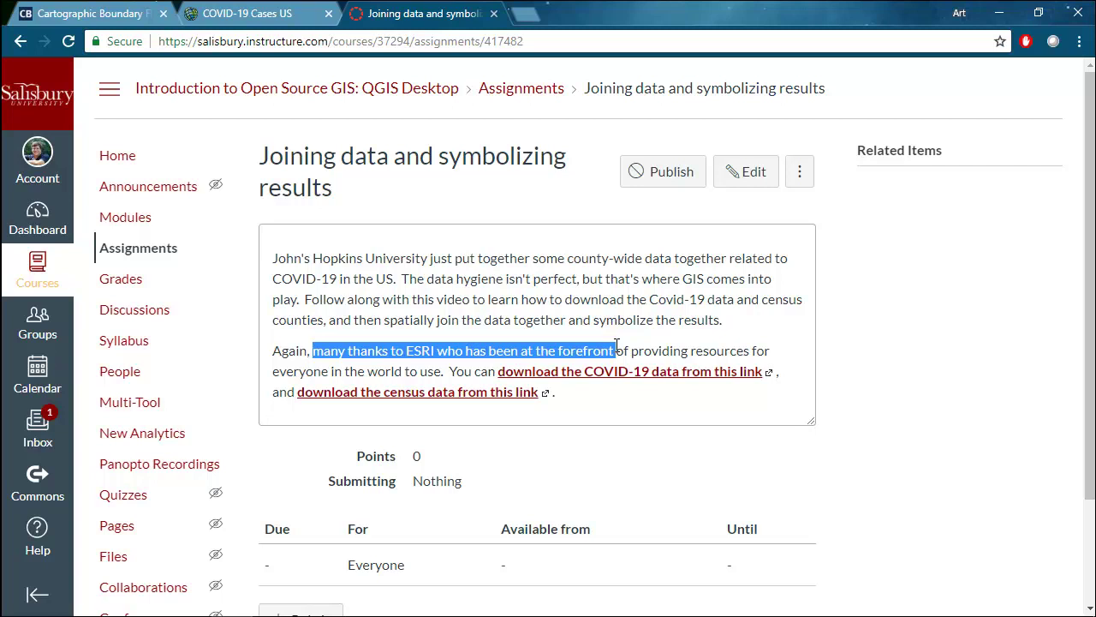
{"action": "left_click", "coordinate": [647, 328]}
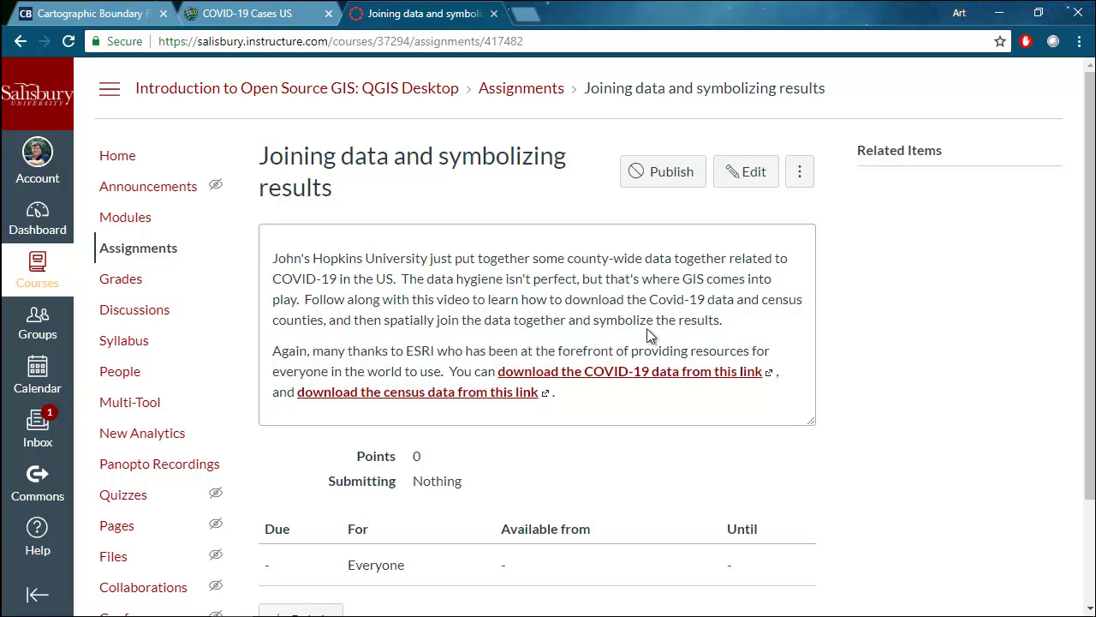
Open the assignment's COVID-19 data link and find the service URL on the COVID-19 Cases US item page
{"action": "left_click", "coordinate": [604, 374]}
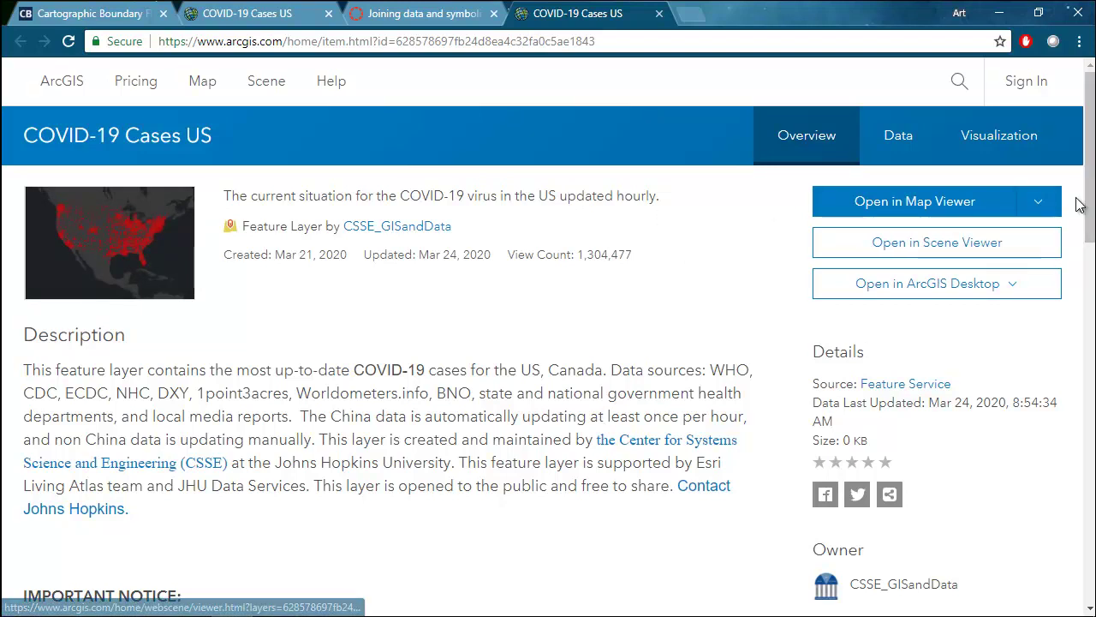
{"action": "scroll", "coordinate": [1092, 182], "scroll_direction": "down", "scroll_amount": 1}
{"action": "scroll", "coordinate": [1092, 182], "scroll_direction": "down", "scroll_amount": 6}
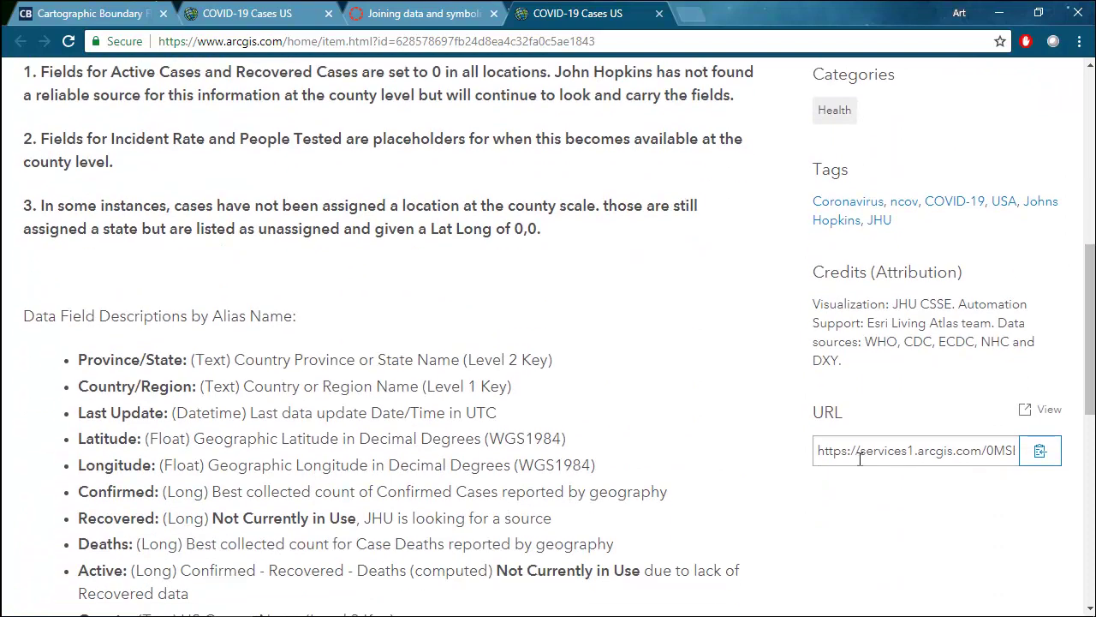
Open the assignment's census data link and download the county shapefile archive cb_2018_us_county_5m.zip
{"action": "left_click", "coordinate": [437, 13]}
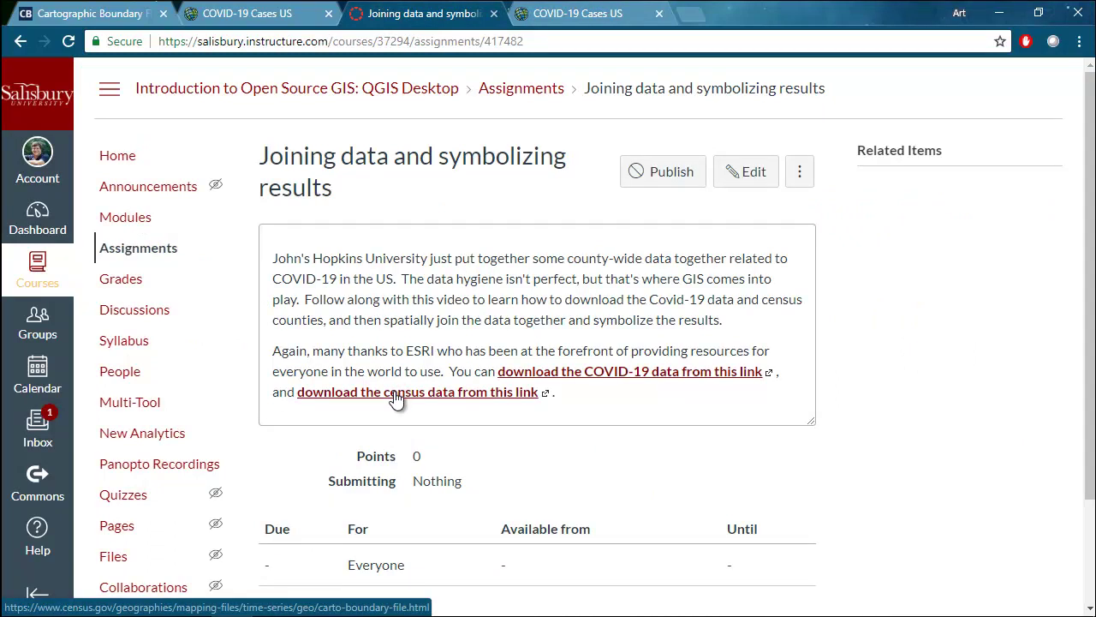
{"action": "left_click", "coordinate": [395, 396]}
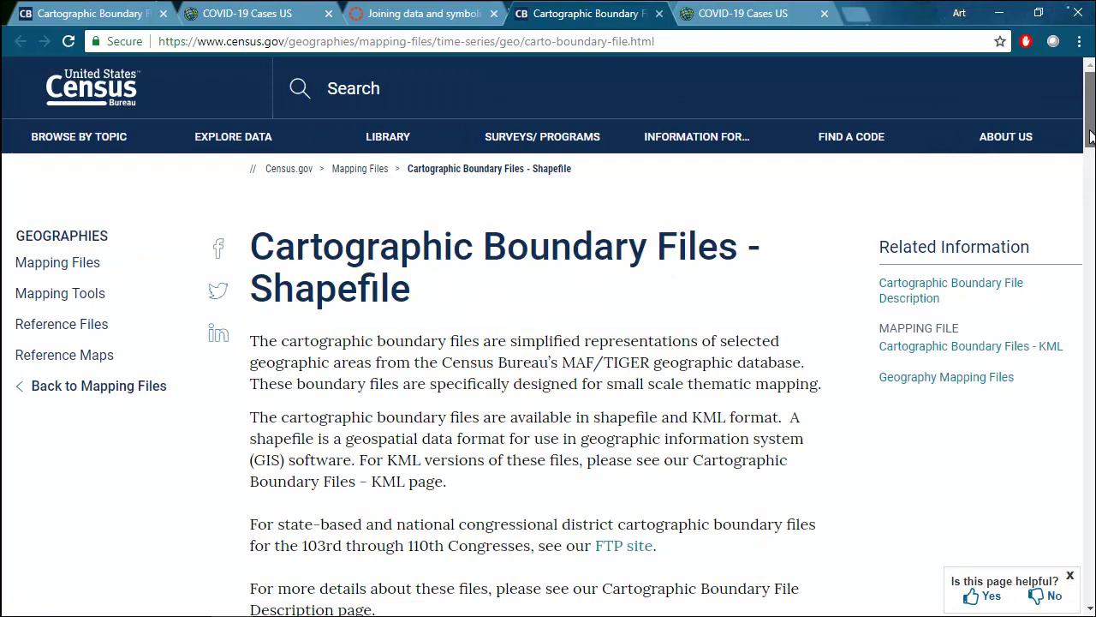
{"action": "left_click_drag", "start_coordinate": [1091, 137], "coordinate": [1091, 205]}
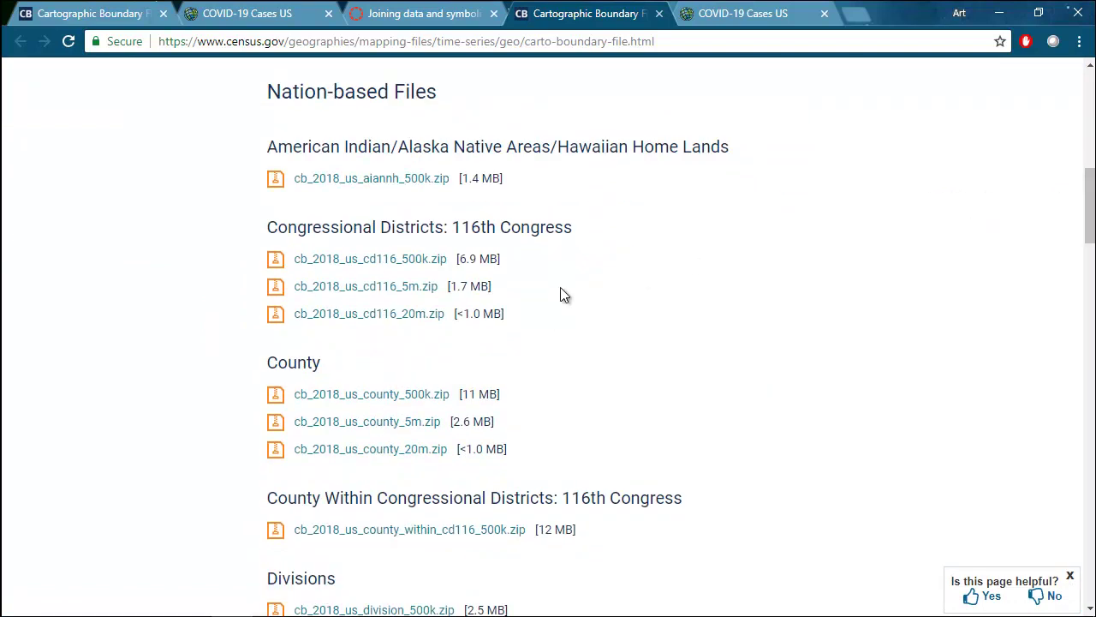
{"action": "left_click", "coordinate": [366, 430]}
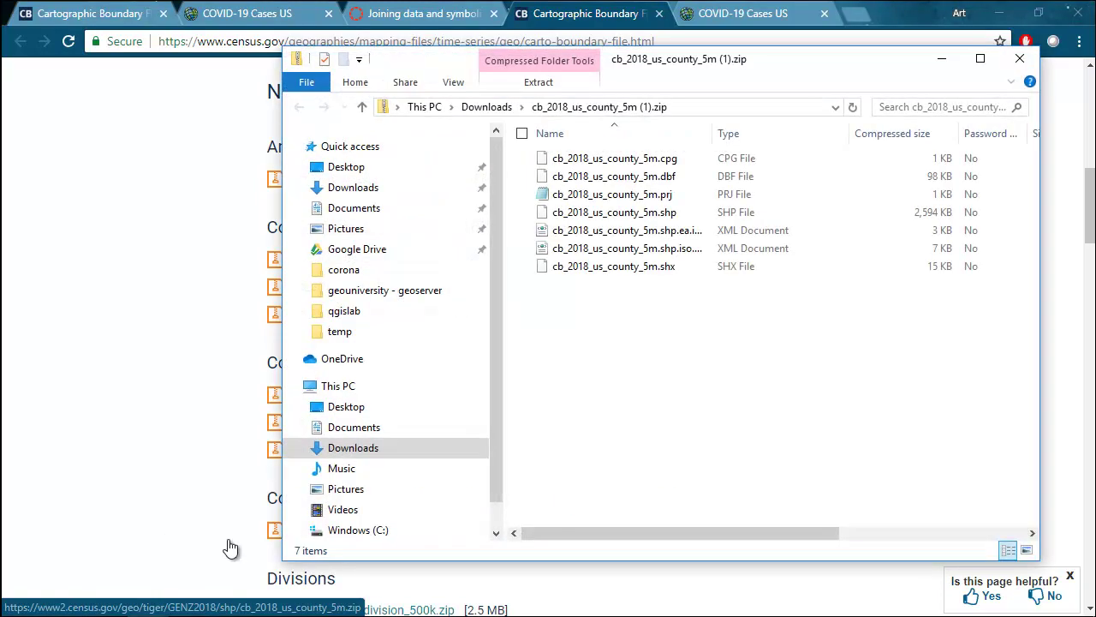
Select all the county shapefile's files in the downloaded archive and go to the folder c:\temp\qgislab
{"action": "left_click_drag", "start_coordinate": [600, 332], "coordinate": [579, 163]}
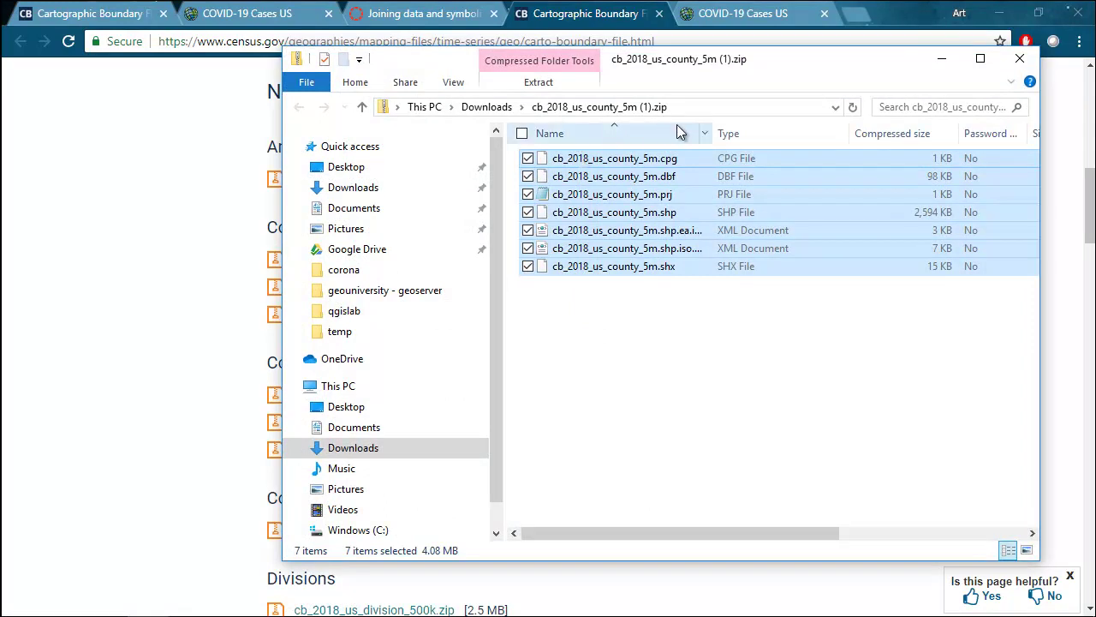
{"action": "left_click", "coordinate": [701, 104]}
{"action": "type", "text": "c"}
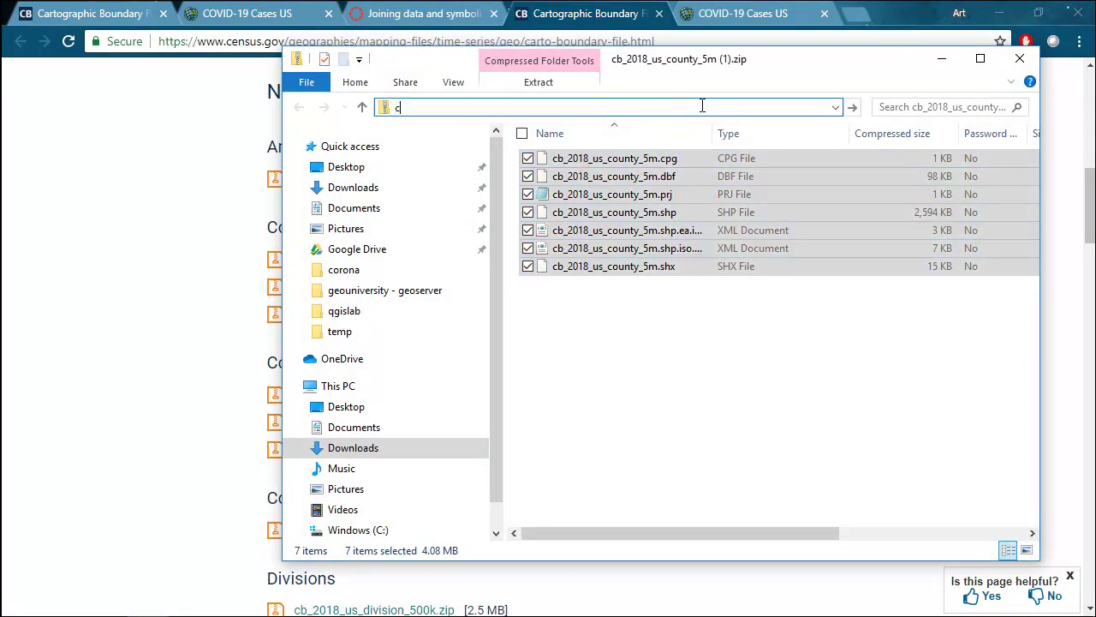
{"action": "type", "text": ":\\temp"}
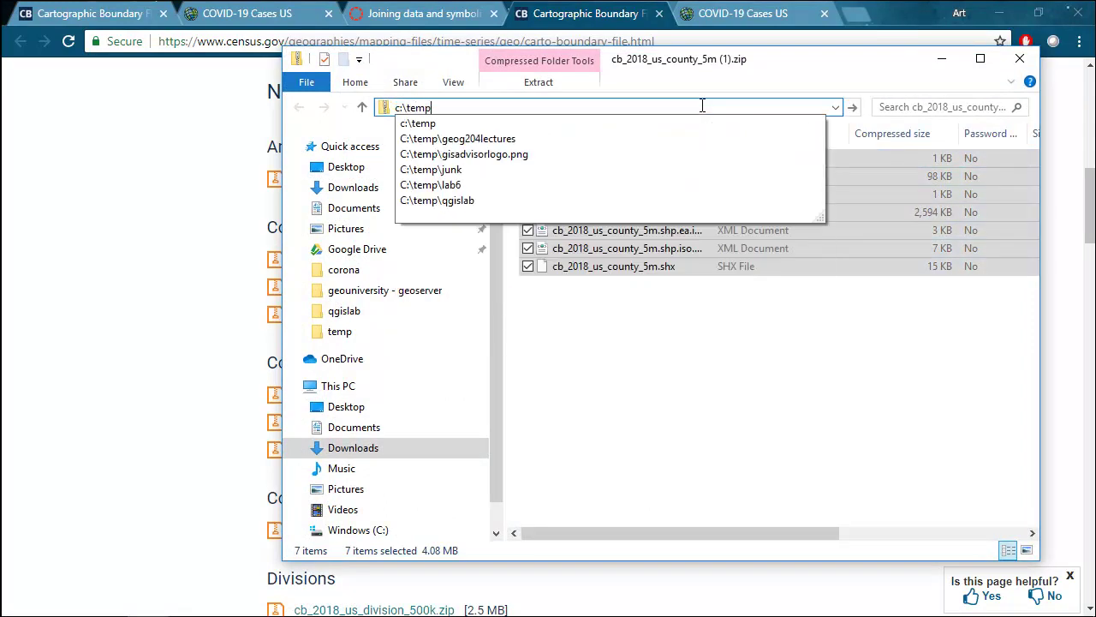
{"action": "type", "text": "\\qg"}
{"action": "type", "text": "la"}
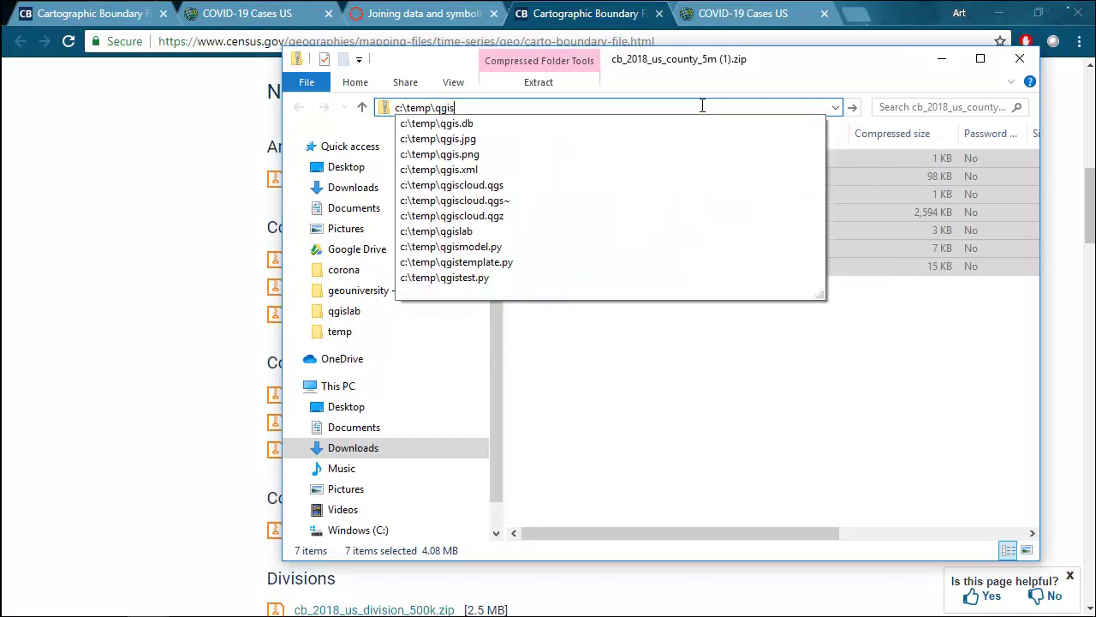
{"action": "type", "text": "lab"}
{"action": "key", "text": "Down"}
{"action": "key", "text": "Return"}
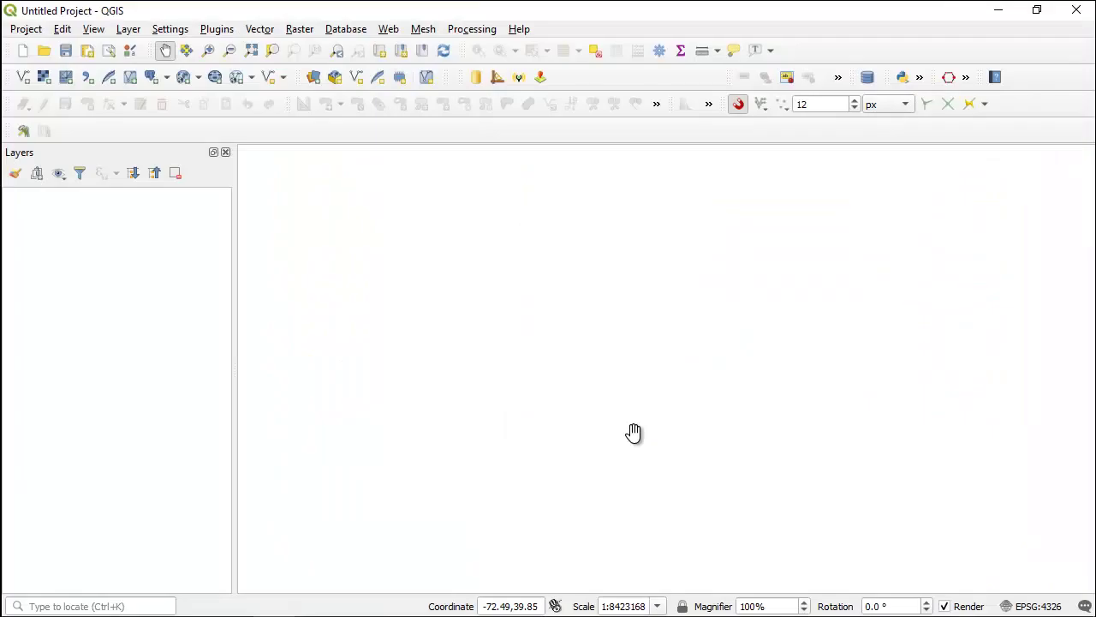
Add cb_2018_us_county_5m.shp from the qgislab folder to the QGIS project, accepting the preselected NAD83 to WGS 84 transformation
{"action": "key", "text": "alt+Tab"}
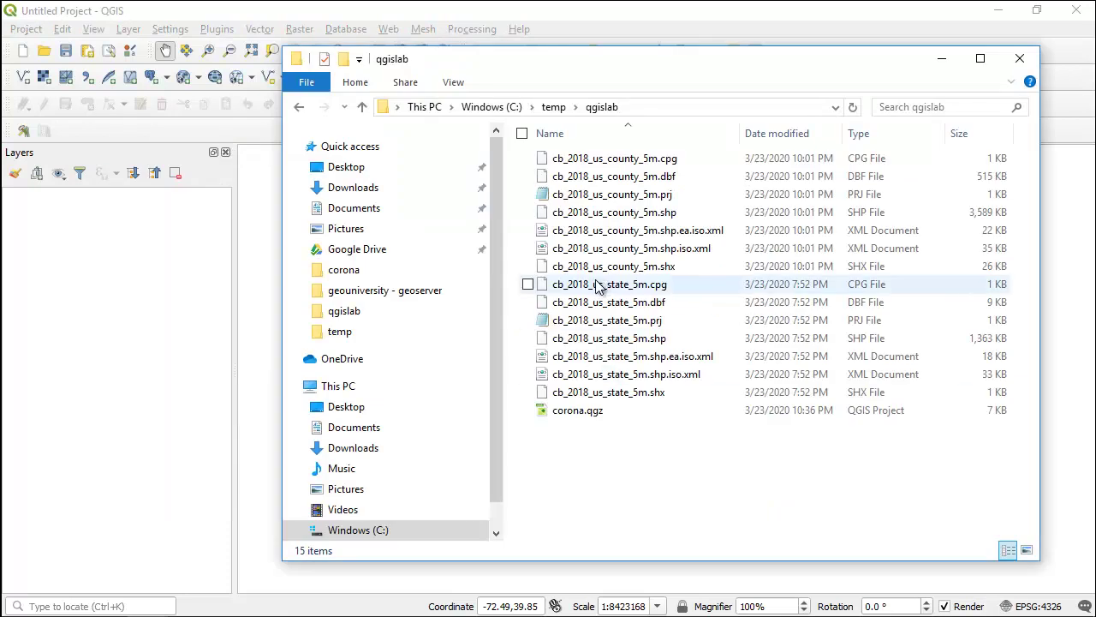
{"action": "left_click", "coordinate": [572, 218]}
{"action": "left_click_drag", "start_coordinate": [573, 221], "coordinate": [136, 273]}
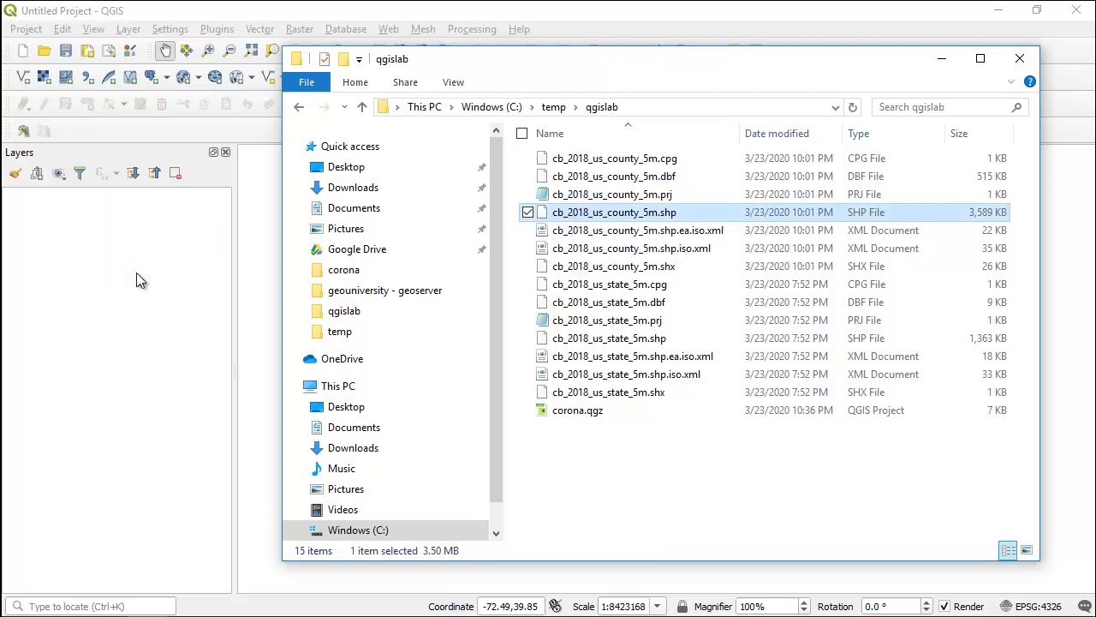
{"action": "left_click", "coordinate": [187, 18]}
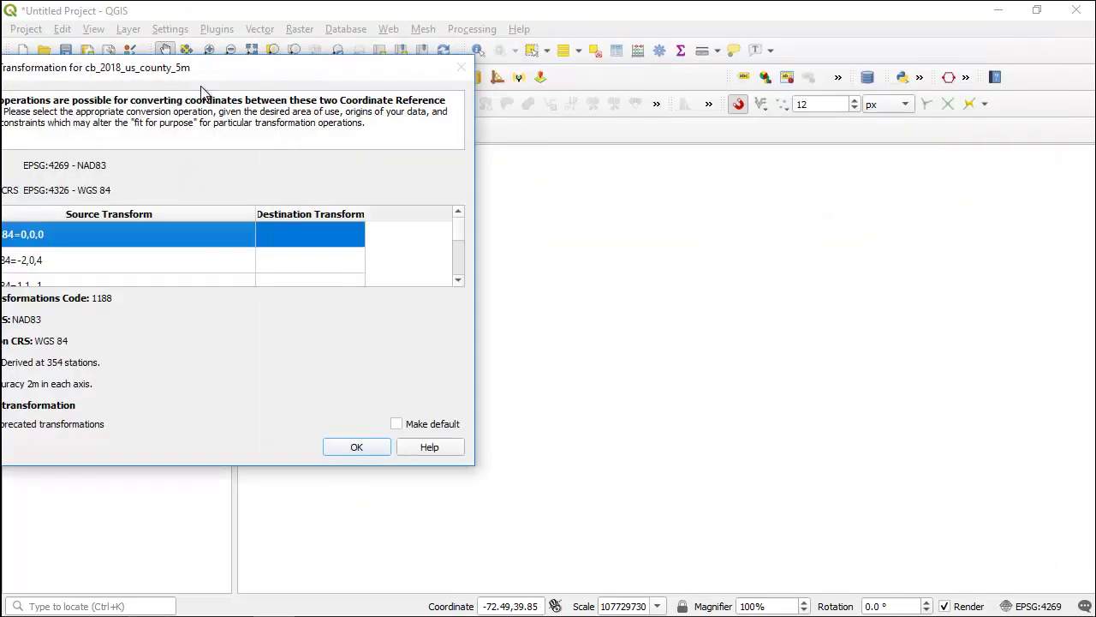
{"action": "left_click", "coordinate": [360, 447]}
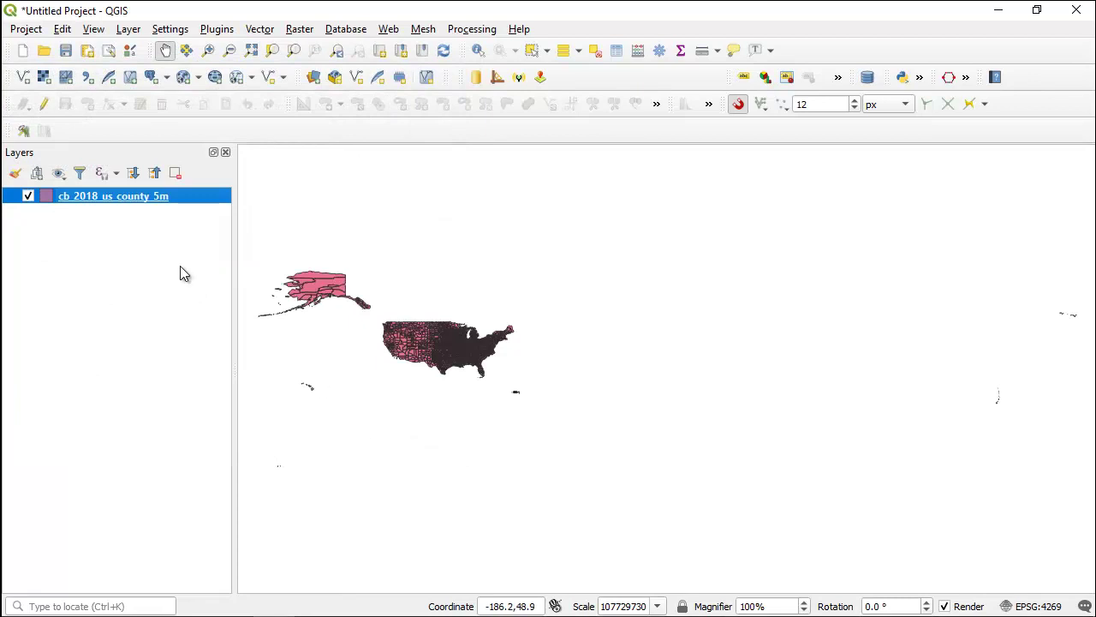
{"action": "left_click", "coordinate": [209, 51]}
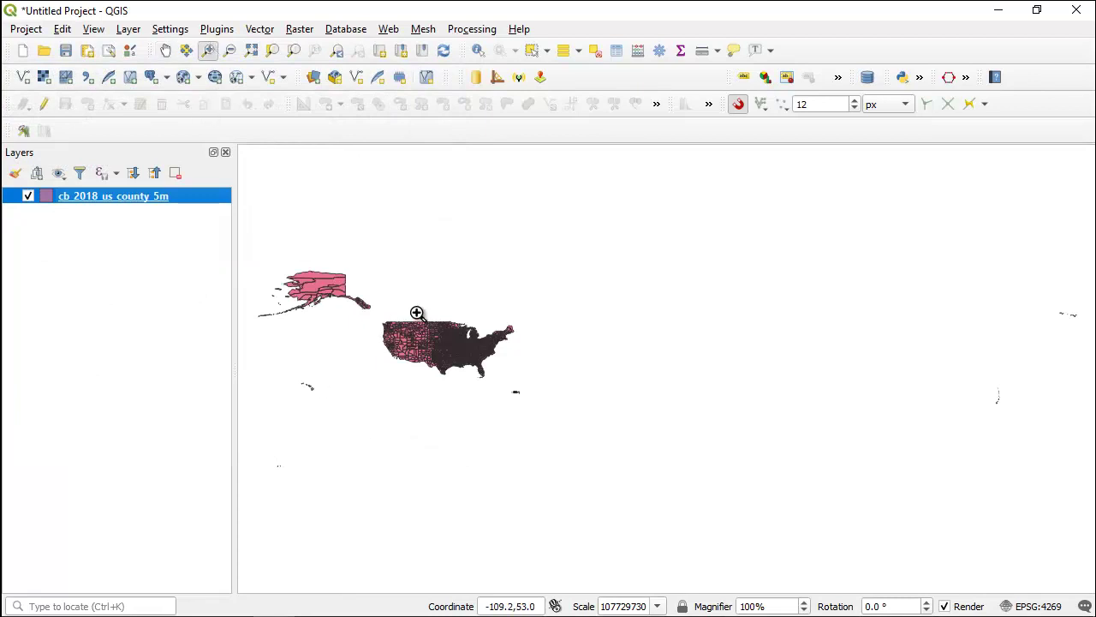
{"action": "left_click_drag", "start_coordinate": [463, 315], "coordinate": [513, 353]}
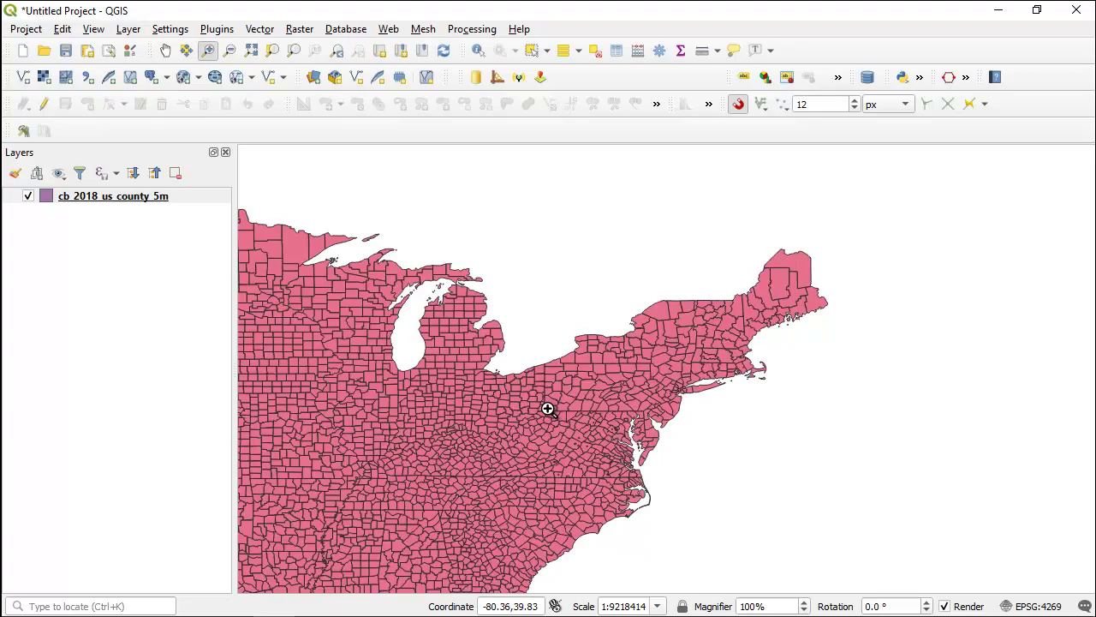
Switch to the browser, copy the feature service URL from the COVID-19 Cases US page, and return to QGIS
{"action": "key", "text": "alt+Tab"}
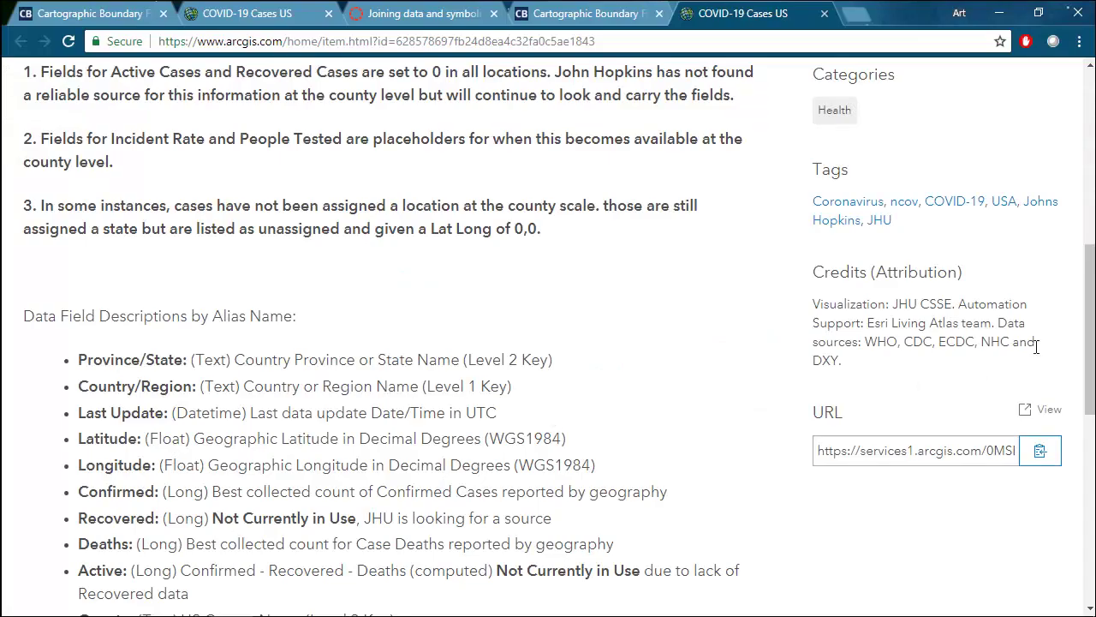
{"action": "left_click_drag", "start_coordinate": [1092, 339], "coordinate": [1093, 397]}
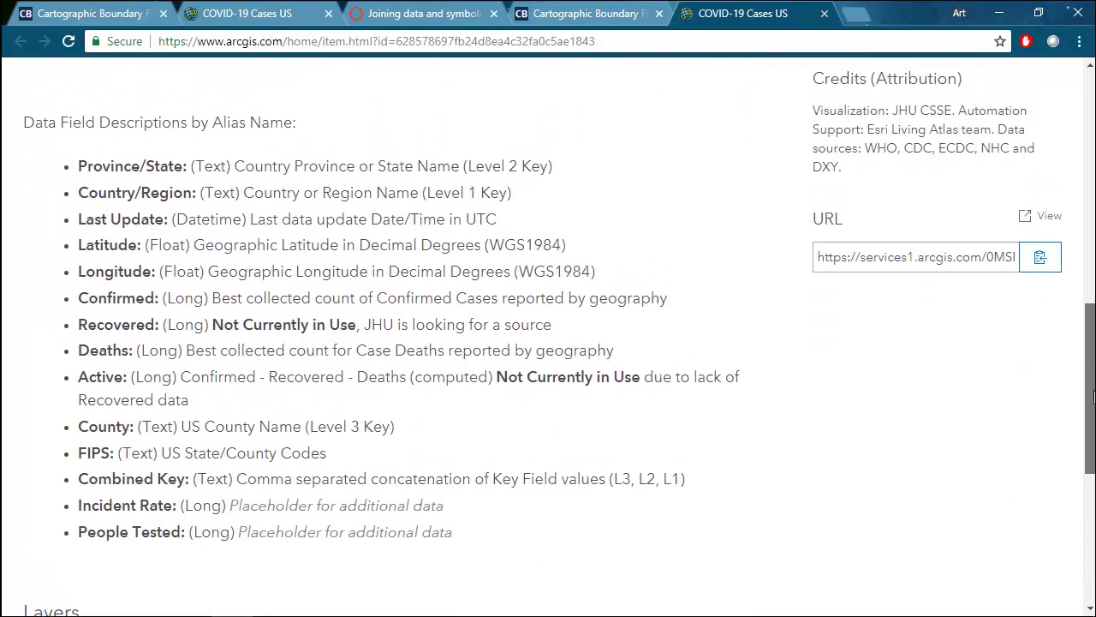
{"action": "scroll", "coordinate": [1018, 339], "scroll_direction": "down", "scroll_amount": 1}
{"action": "left_click", "coordinate": [890, 223]}
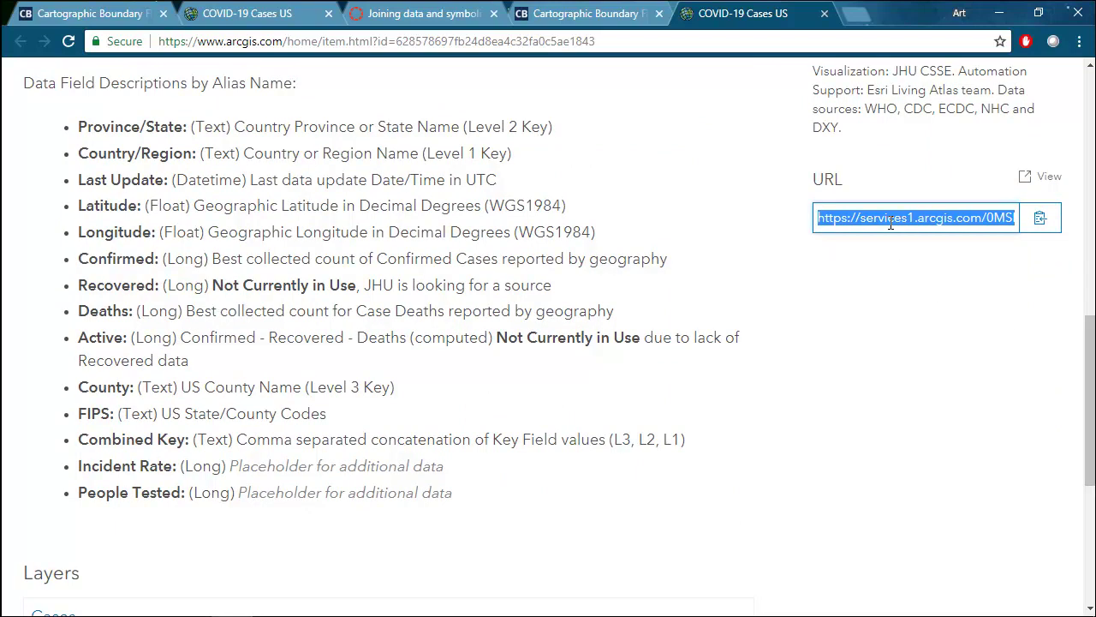
{"action": "key", "text": "alt+Tab"}
{"action": "key", "text": "alt+Tab"}
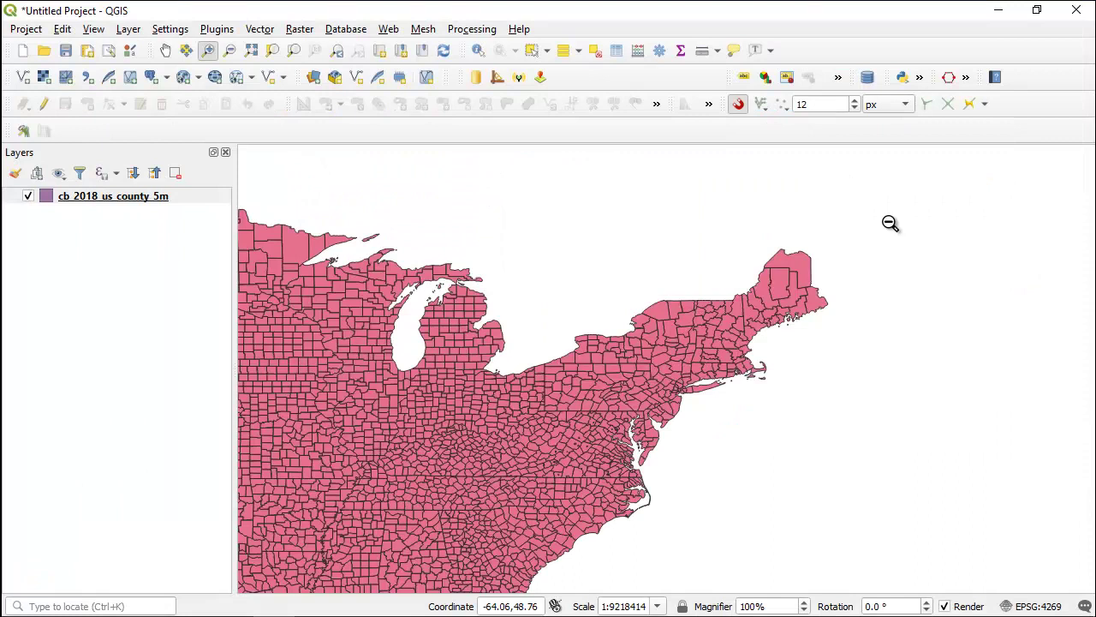
Point the countycovid ArcGIS Feature Server connection at the ncov_cases_US/FeatureServer URL and add its Cases layer to the map
{"action": "left_click", "coordinate": [135, 31]}
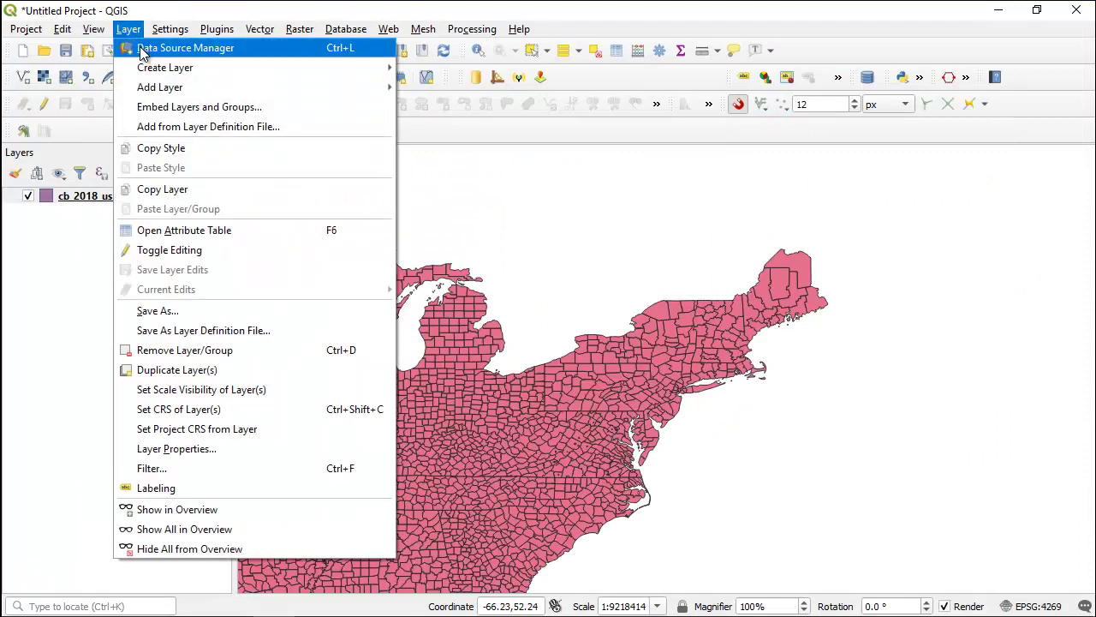
{"action": "mouse_move", "coordinate": [148, 93]}
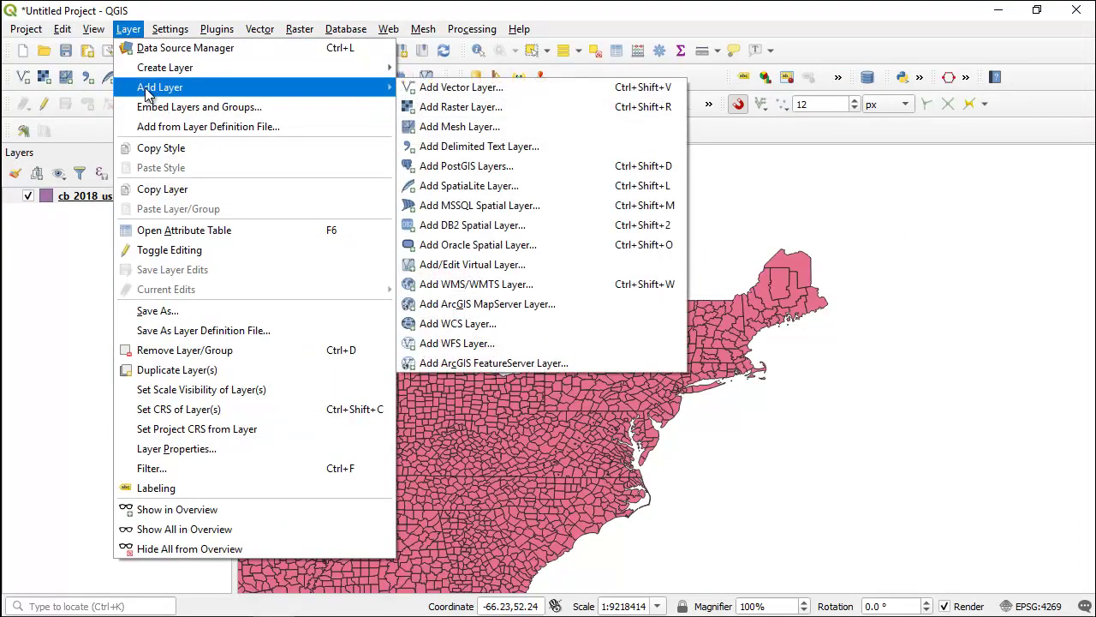
{"action": "left_click", "coordinate": [444, 364]}
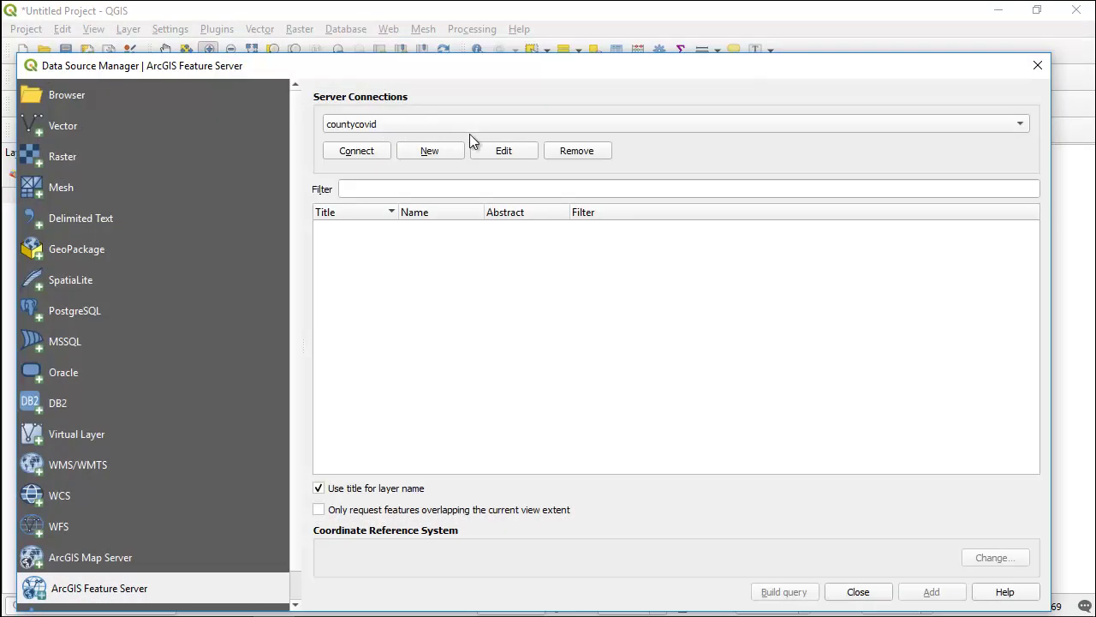
{"action": "left_click", "coordinate": [494, 154]}
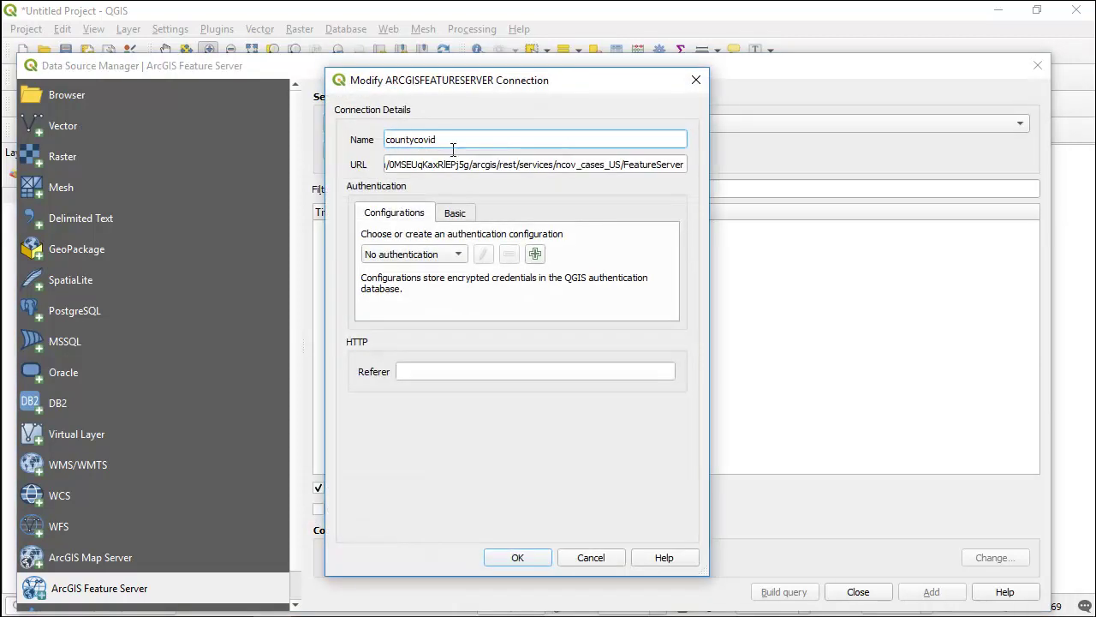
{"action": "left_click", "coordinate": [432, 164]}
{"action": "triple_click", "coordinate": [432, 164]}
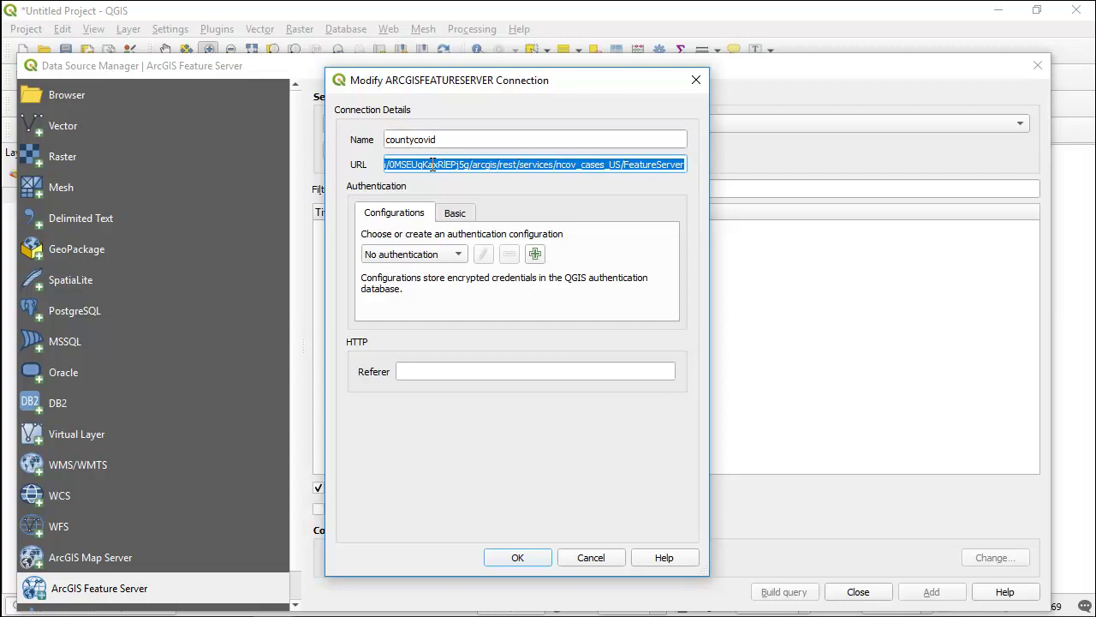
{"action": "triple_click", "coordinate": [433, 165]}
{"action": "left_click", "coordinate": [503, 557]}
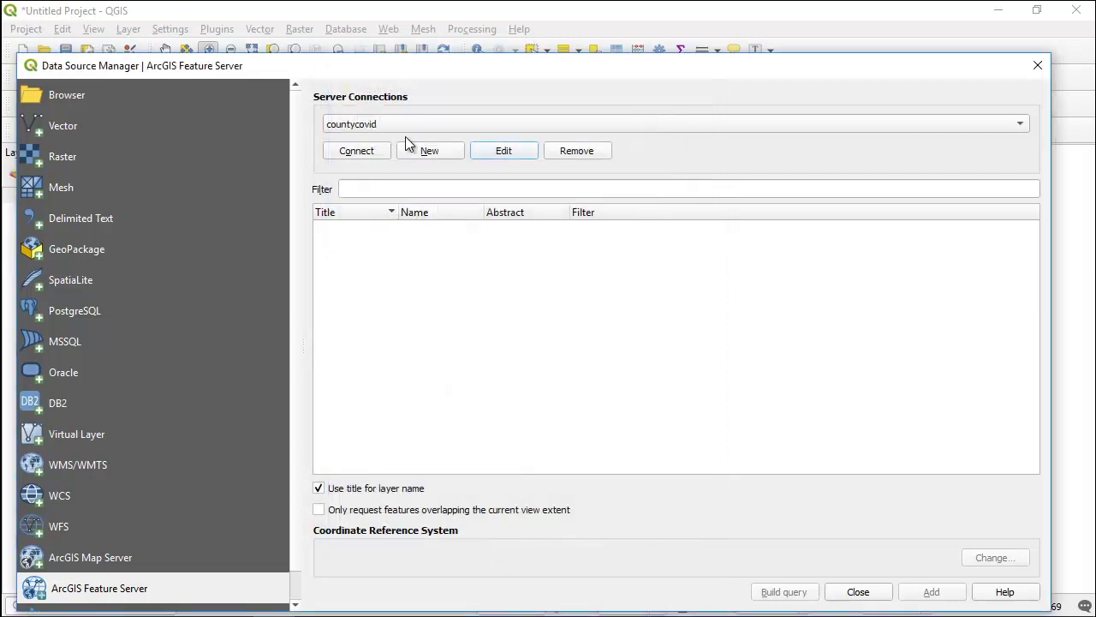
{"action": "left_click", "coordinate": [359, 150]}
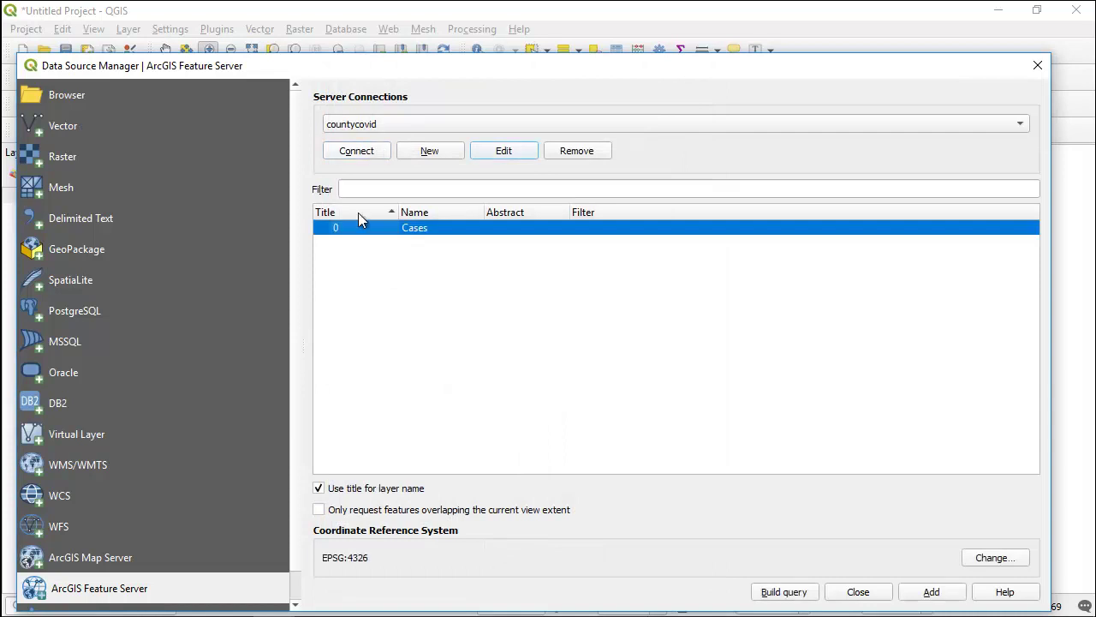
{"action": "left_click", "coordinate": [923, 598]}
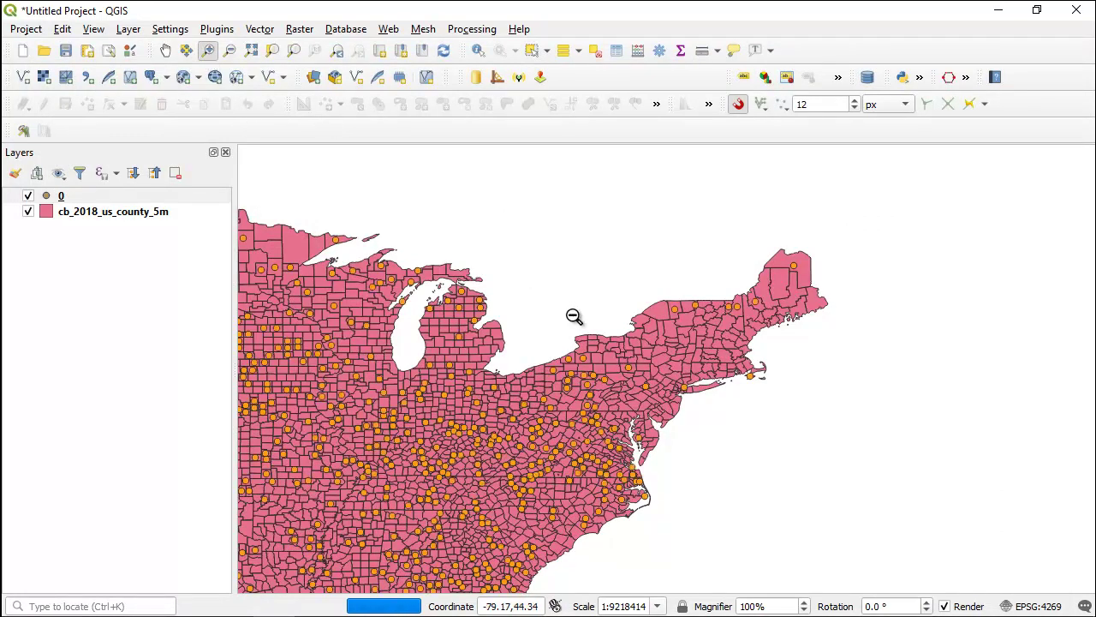
Zoom in on the New York and Pennsylvania counties and look over the export options of point layer 0
{"action": "left_click_drag", "start_coordinate": [570, 332], "coordinate": [708, 422]}
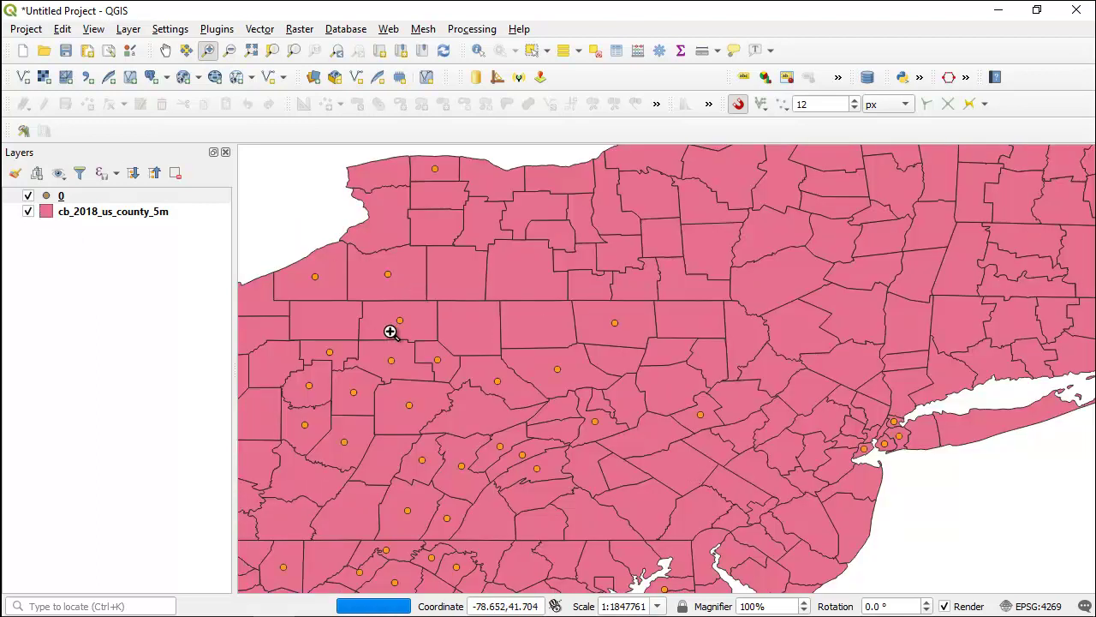
{"action": "right_click", "coordinate": [100, 197]}
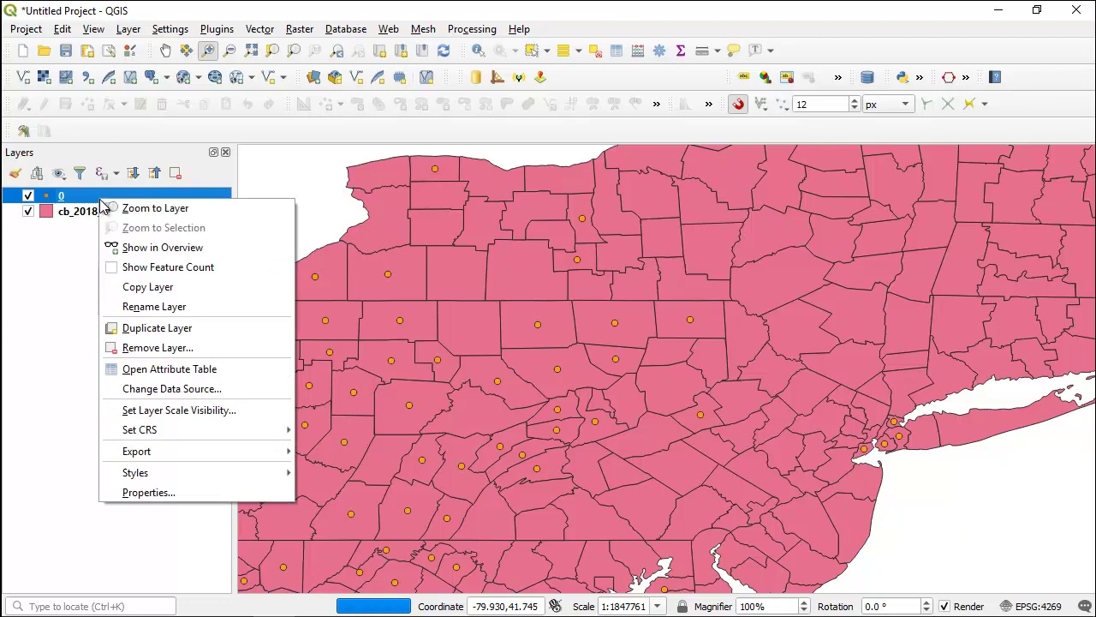
{"action": "mouse_move", "coordinate": [150, 459]}
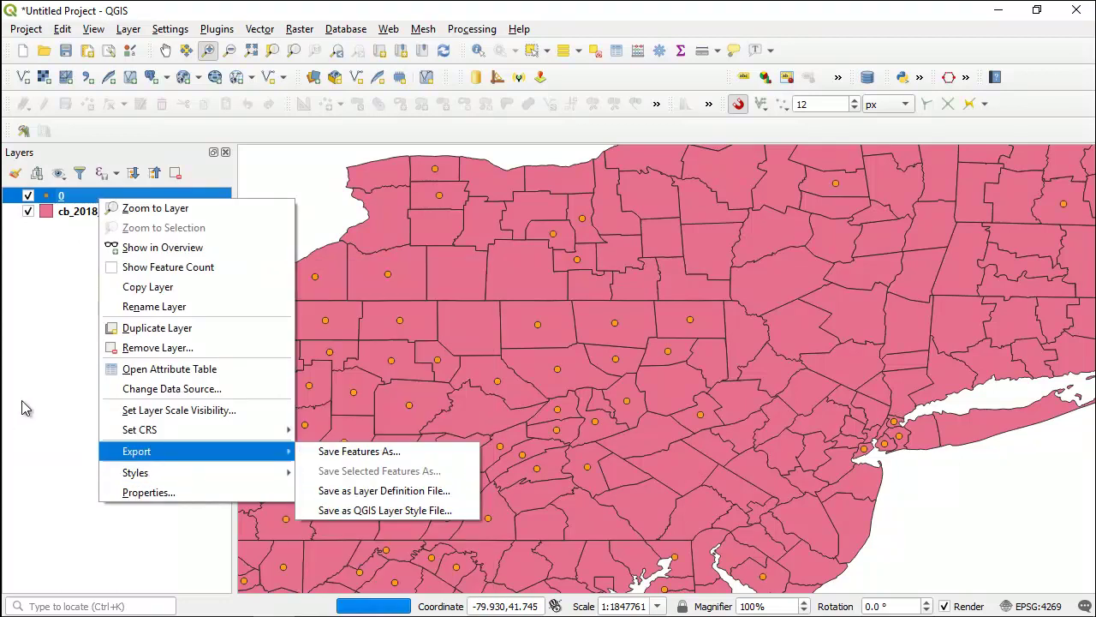
{"action": "left_click", "coordinate": [15, 411]}
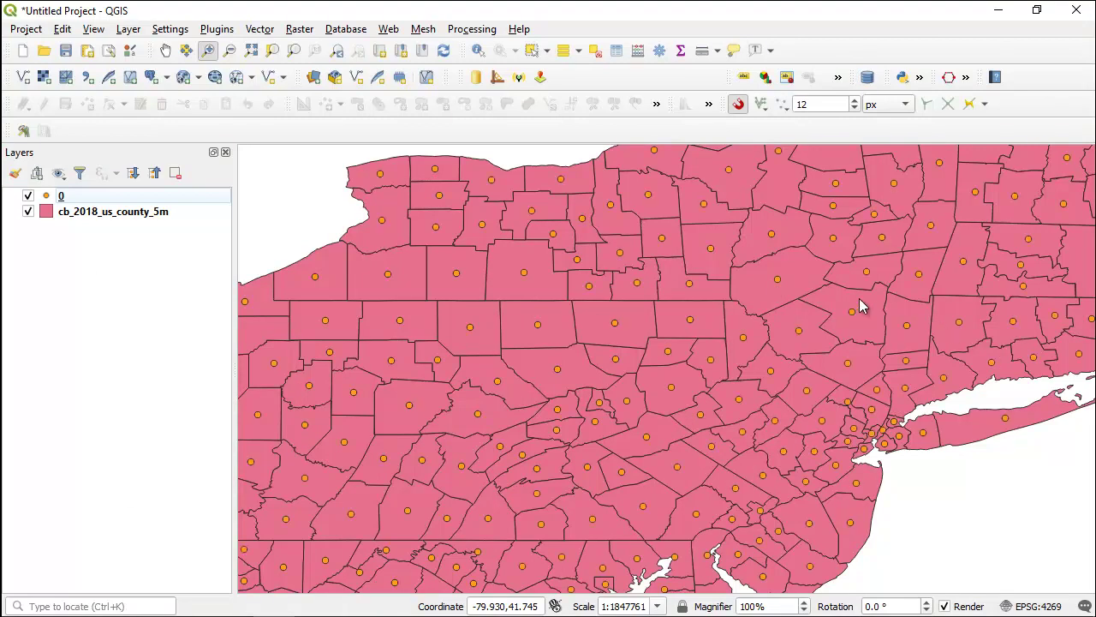
Identify the case point in Litchfield County, Connecticut, and examine its attributes, including the confirmed cases and FIPS code
{"action": "key", "text": "ctrl+shift+i"}
{"action": "left_click", "coordinate": [462, 268]}
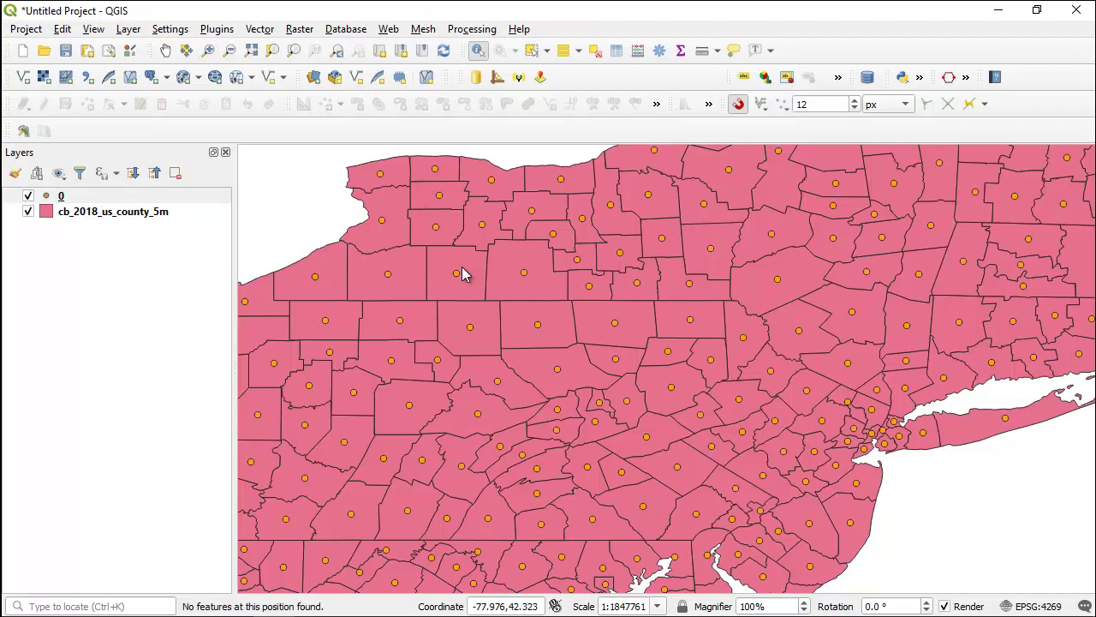
{"action": "left_click", "coordinate": [962, 323]}
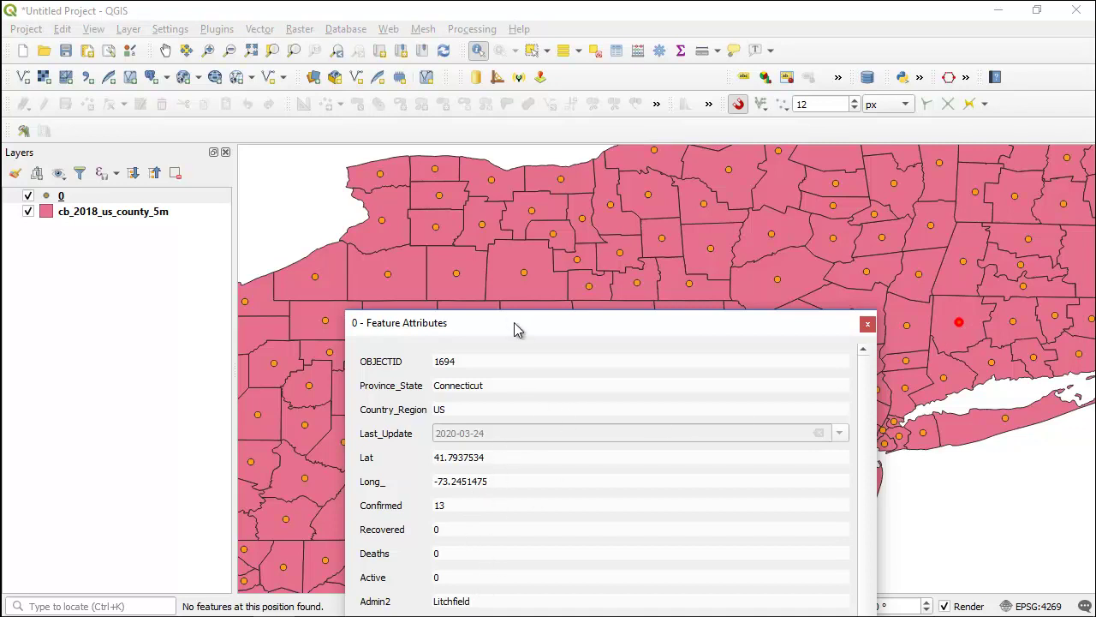
{"action": "left_click_drag", "start_coordinate": [517, 331], "coordinate": [506, 240]}
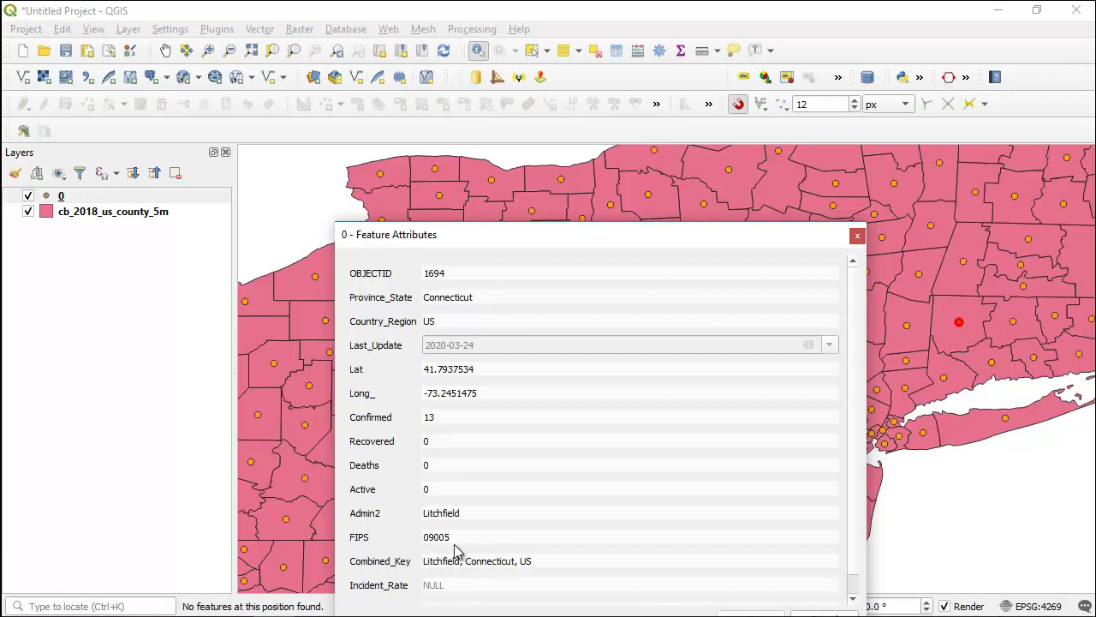
{"action": "left_click", "coordinate": [858, 237]}
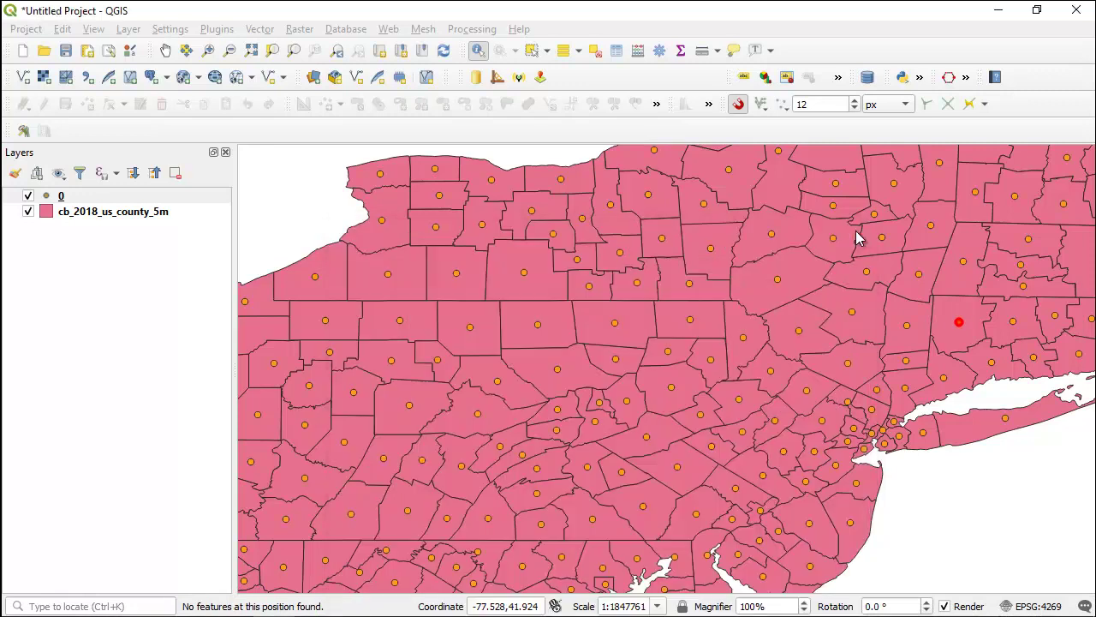
Identify the Litchfield County polygon in the cb_2018_us_county_5m layer and examine its attributes
{"action": "left_click", "coordinate": [128, 215]}
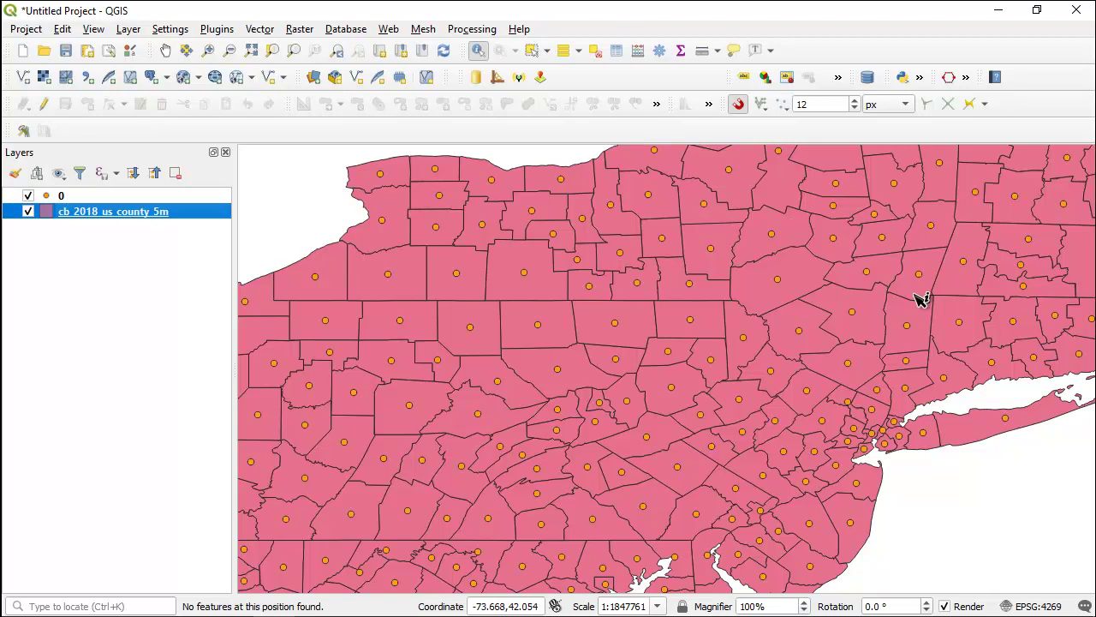
{"action": "left_click", "coordinate": [949, 323]}
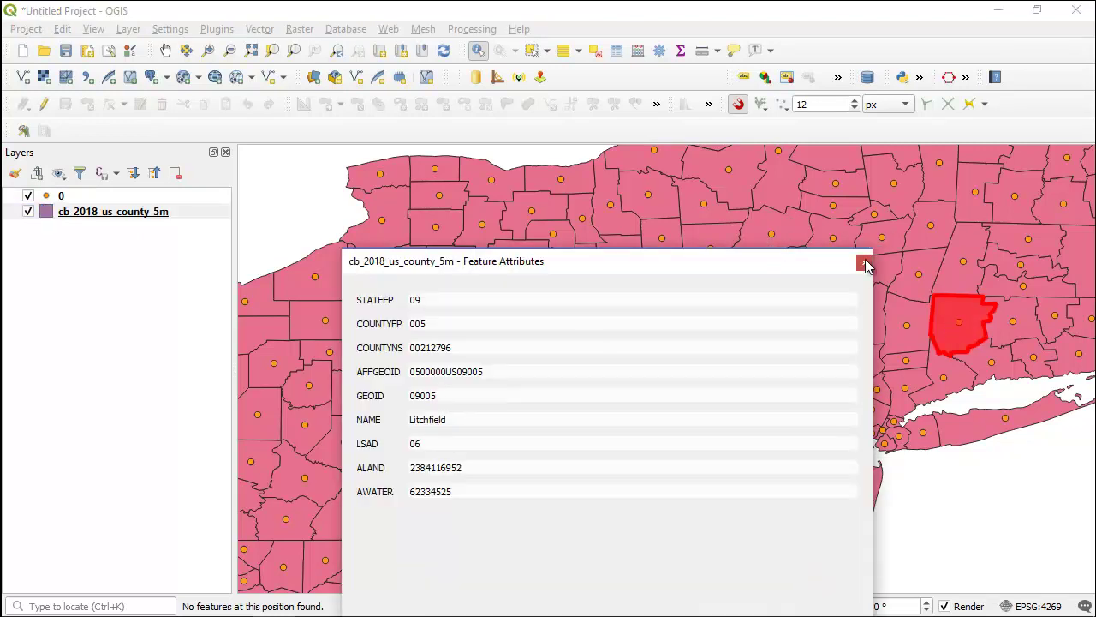
{"action": "left_click", "coordinate": [864, 264]}
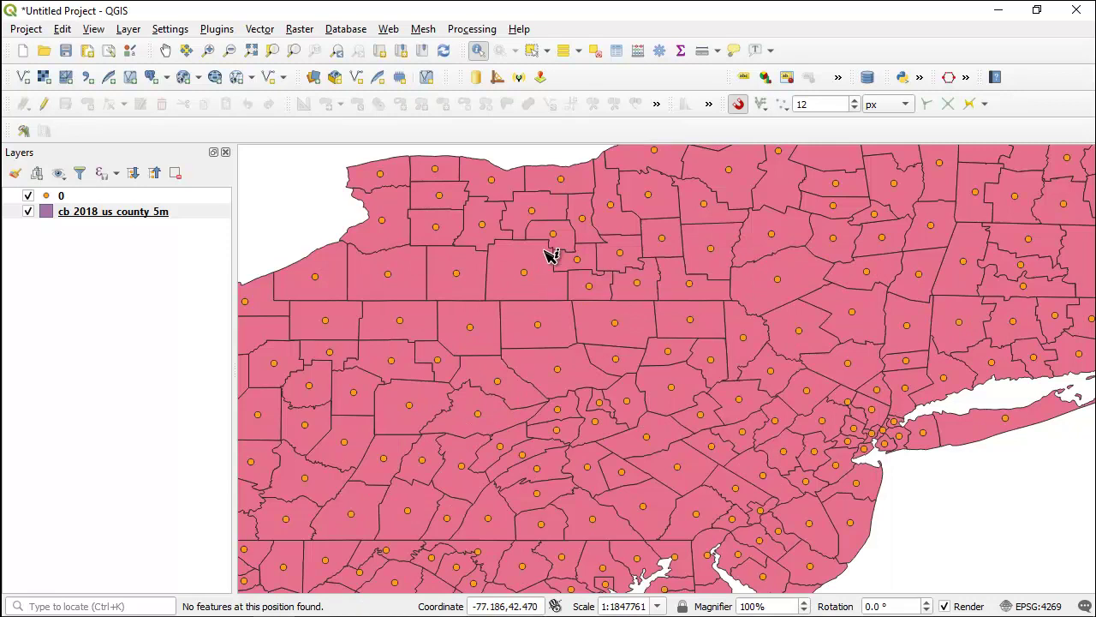
Set up Join Attributes by Location with cb_2018_us_county_5m as the input layer and point layer 0 as the join layer
{"action": "left_click", "coordinate": [60, 196]}
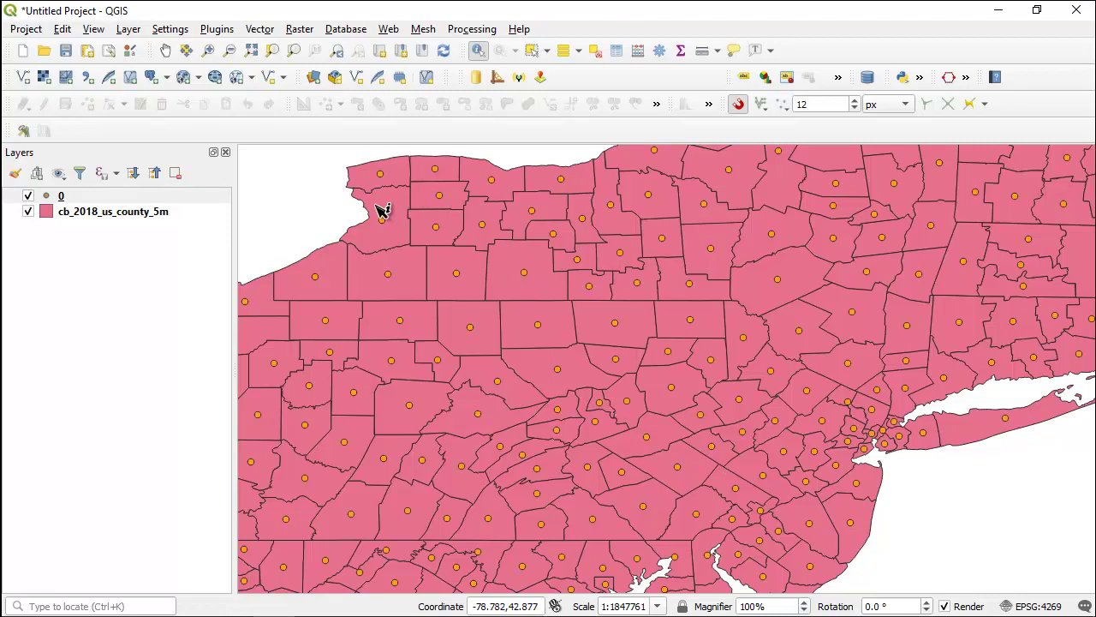
{"action": "left_click", "coordinate": [260, 30]}
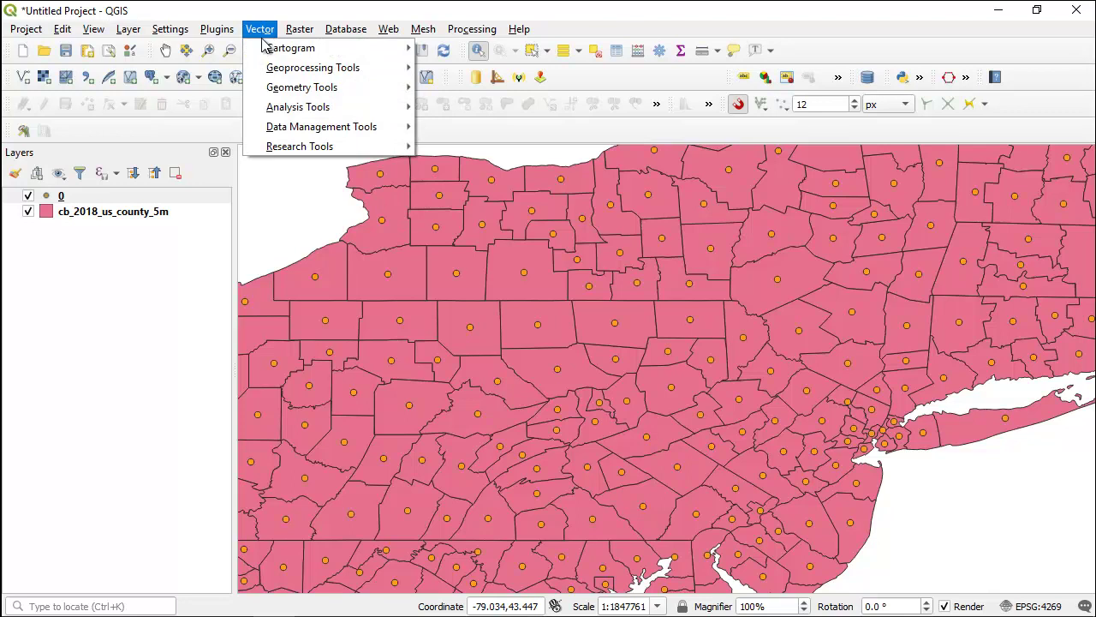
{"action": "mouse_move", "coordinate": [298, 128]}
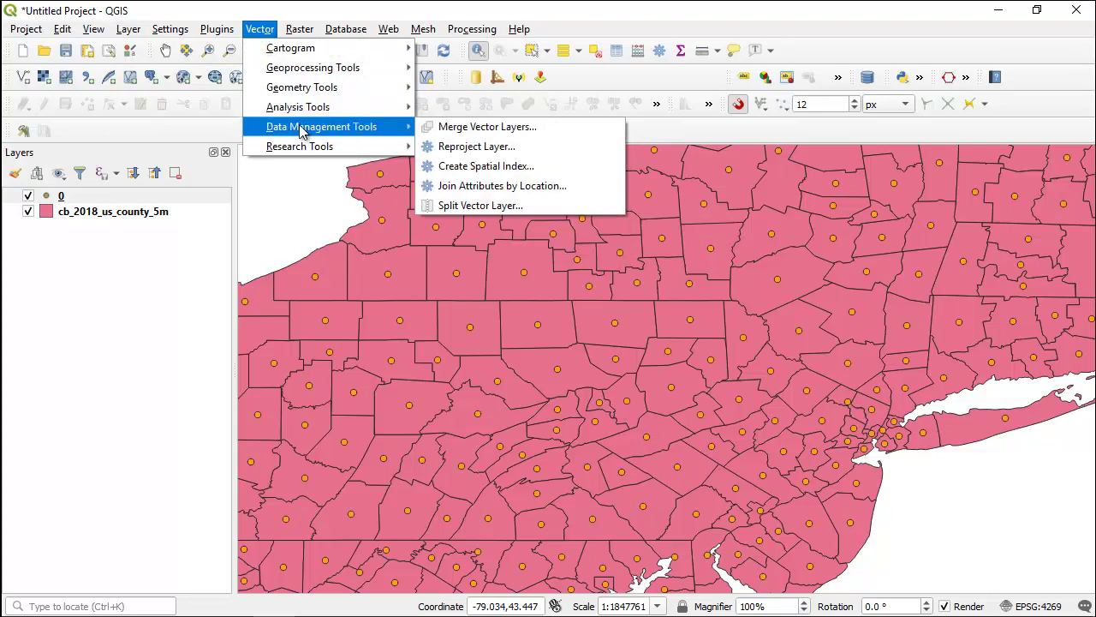
{"action": "left_click", "coordinate": [458, 189]}
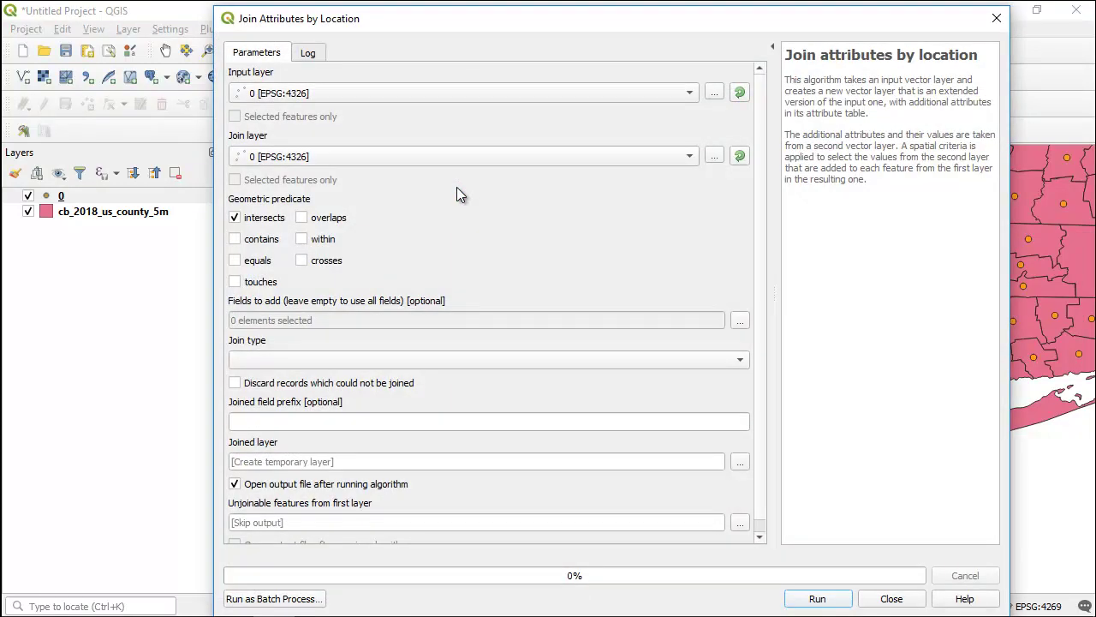
{"action": "left_click", "coordinate": [302, 100]}
{"action": "left_click", "coordinate": [301, 111]}
{"action": "left_click", "coordinate": [262, 158]}
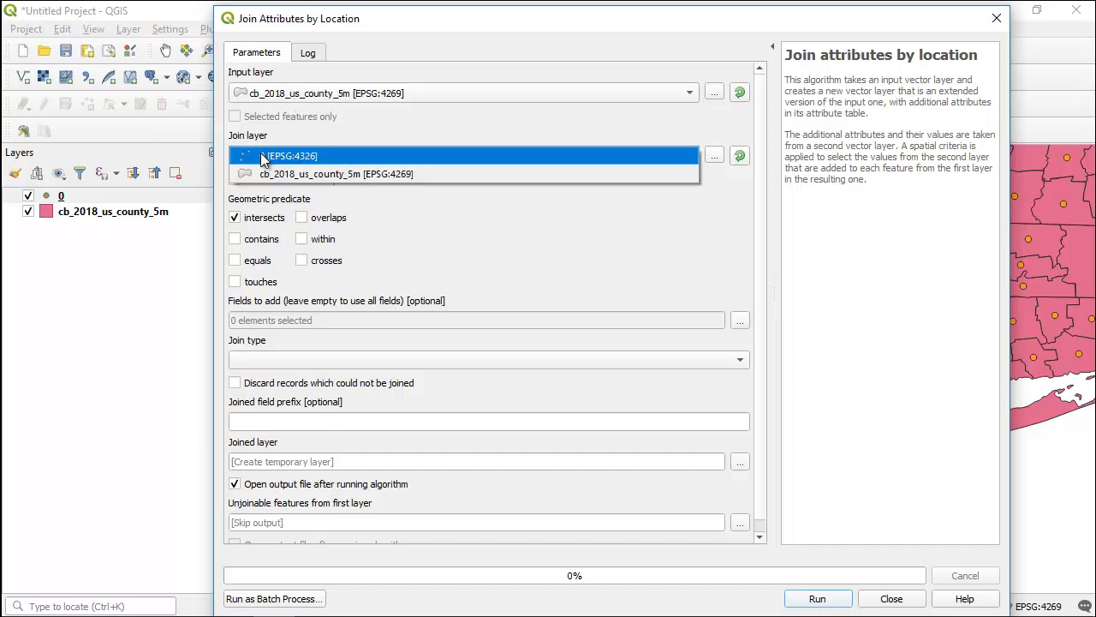
{"action": "left_click", "coordinate": [262, 157]}
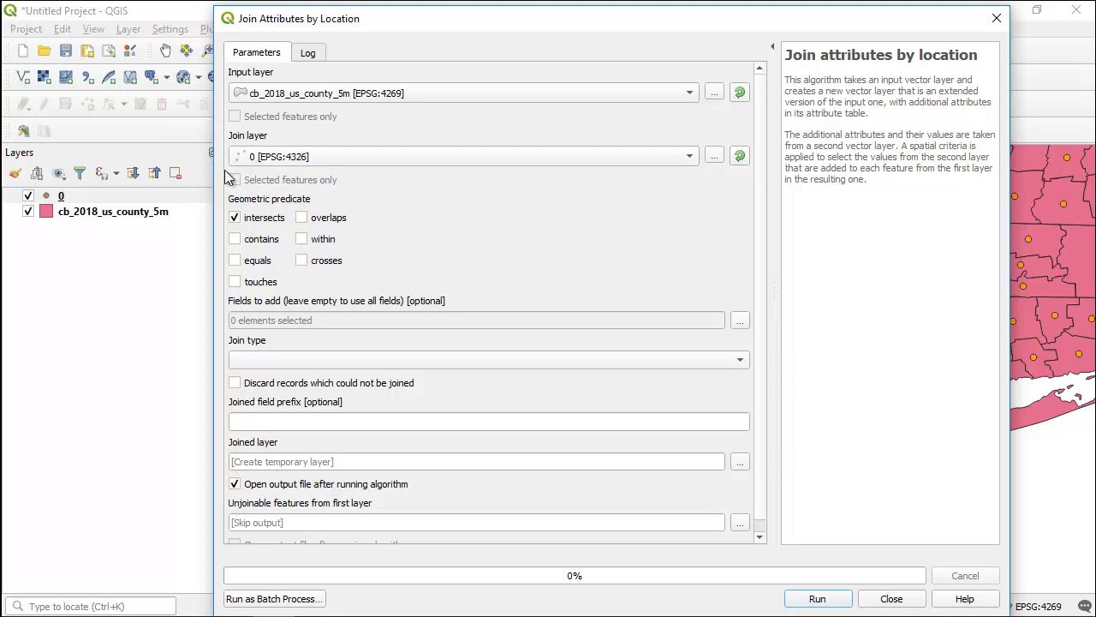
Run the join to a temporary layer using only the contains predicate and the one-to-one join type taking the first located feature's attributes
{"action": "left_click", "coordinate": [235, 217]}
{"action": "left_click", "coordinate": [741, 362]}
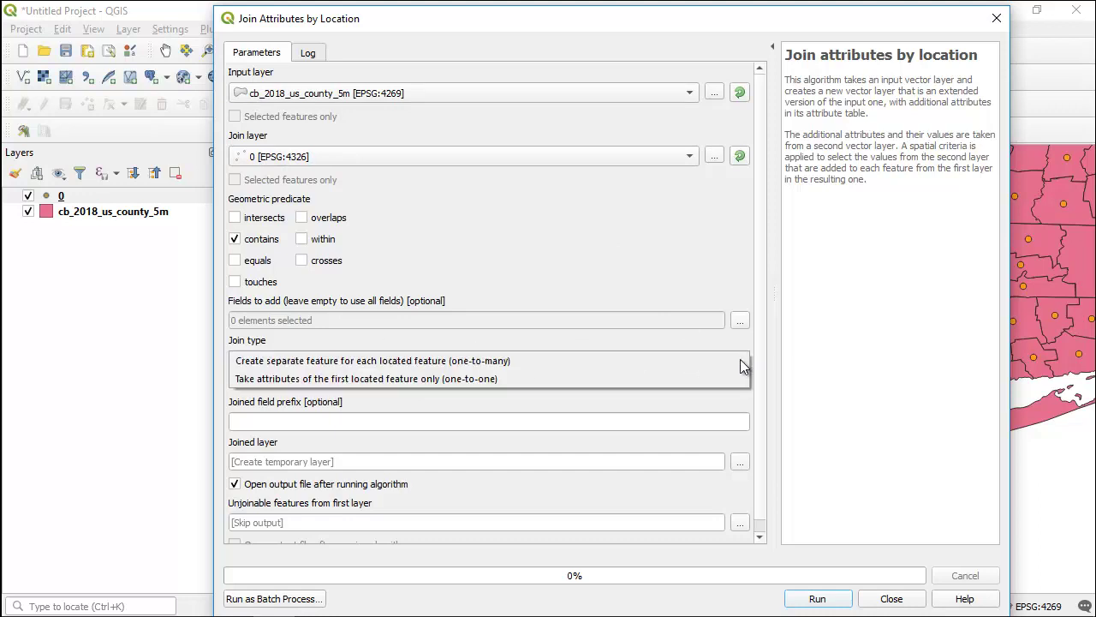
{"action": "left_click", "coordinate": [603, 379]}
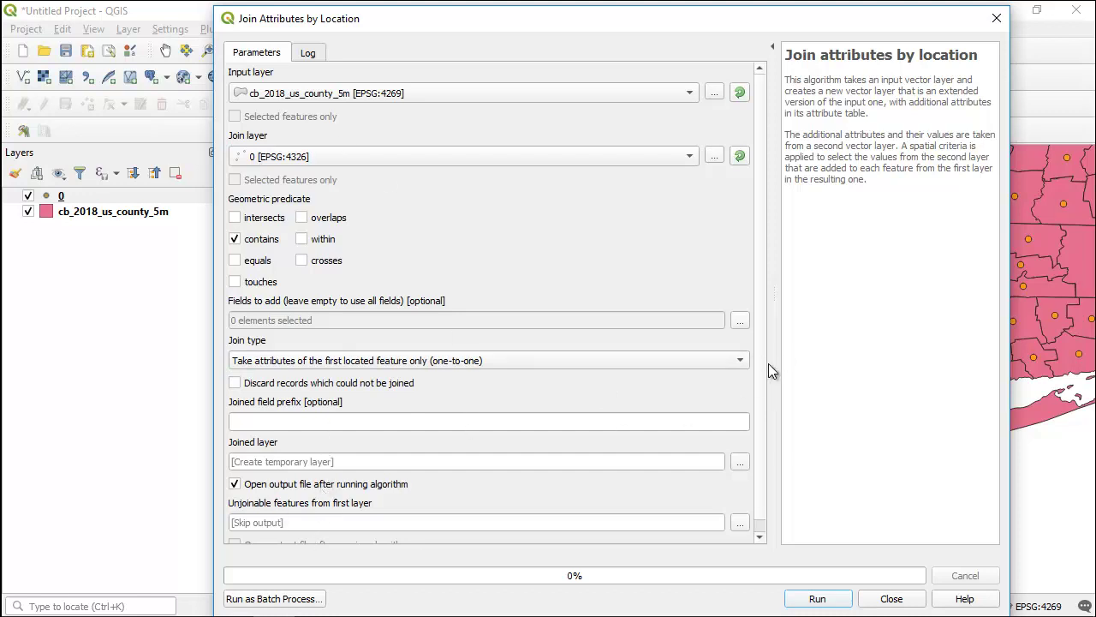
{"action": "scroll", "coordinate": [762, 370], "scroll_direction": "down", "scroll_amount": 1}
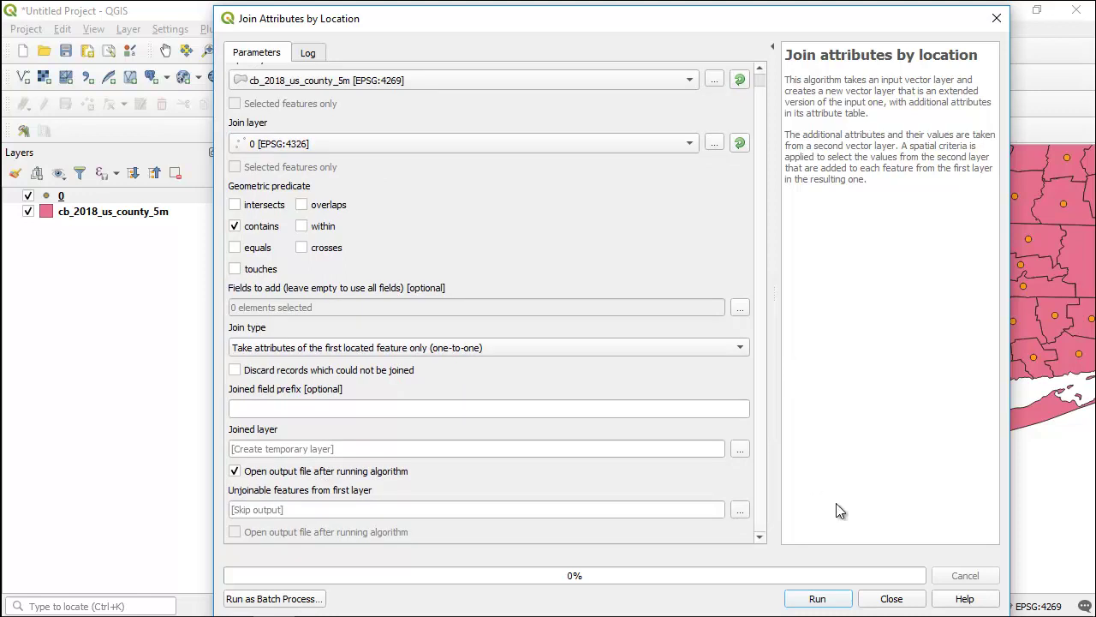
{"action": "left_click", "coordinate": [817, 600]}
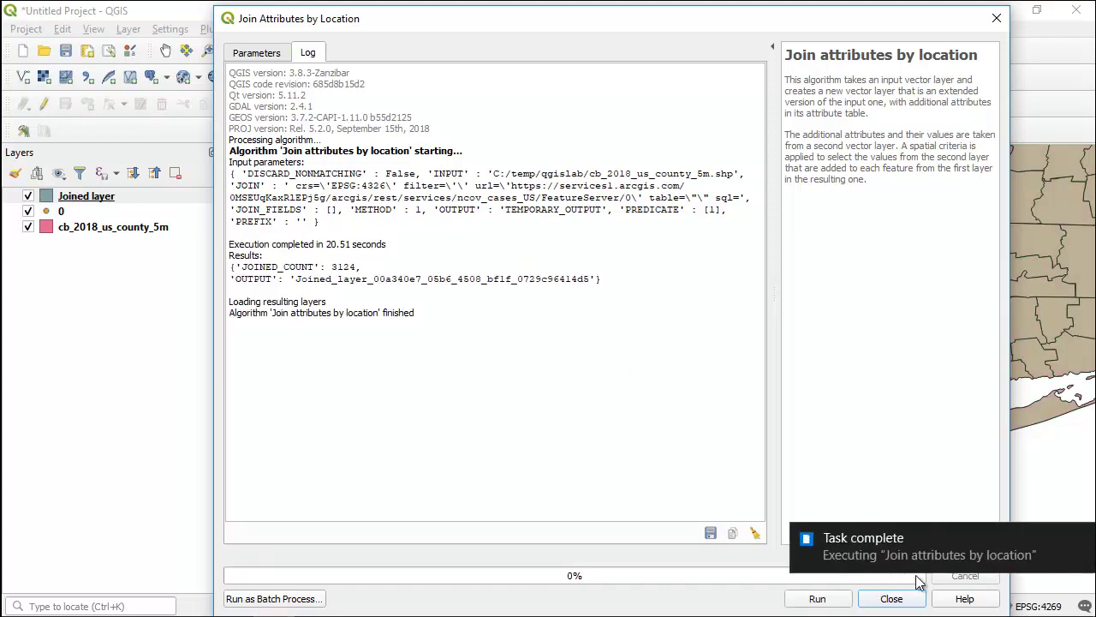
{"action": "left_click", "coordinate": [1082, 539]}
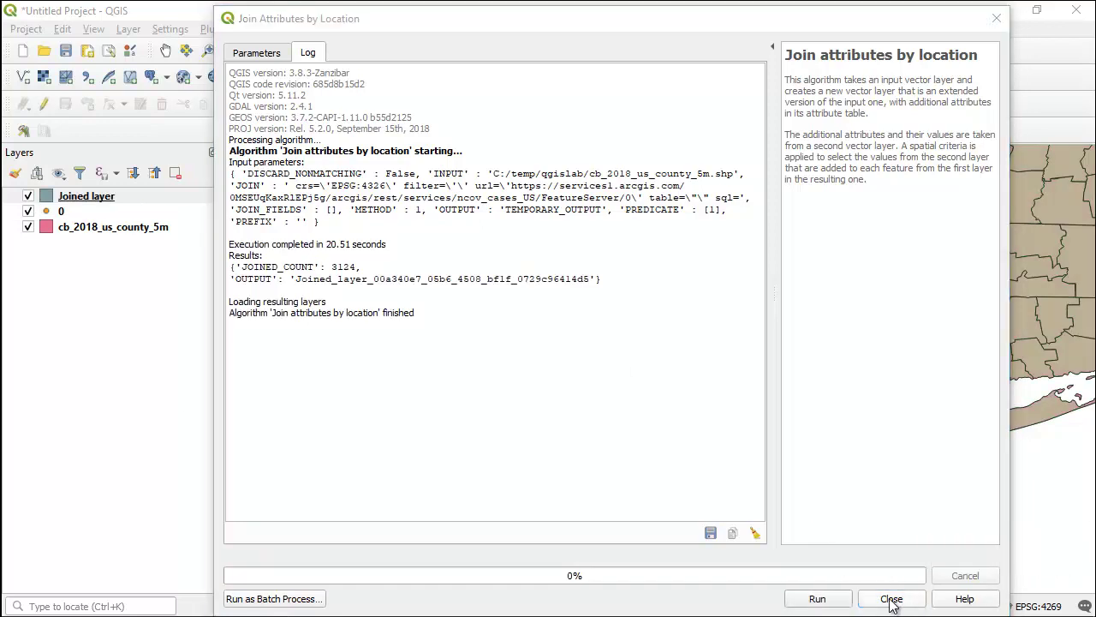
{"action": "left_click", "coordinate": [891, 599]}
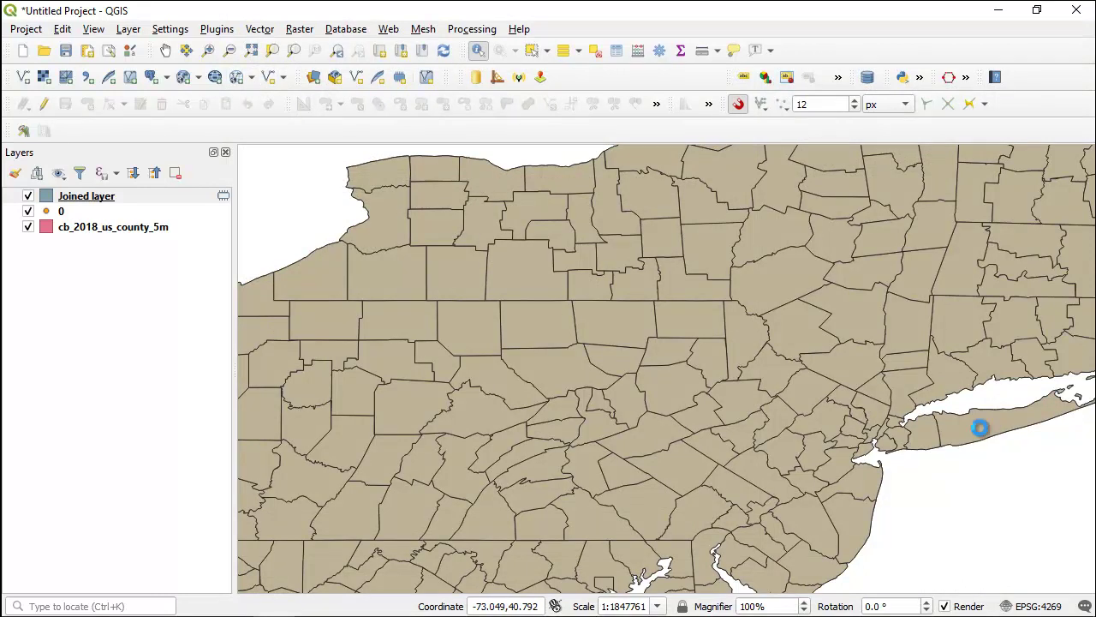
Identify Suffolk County on Long Island in the joined layer and examine its combined county and case attributes
{"action": "left_click", "coordinate": [985, 430]}
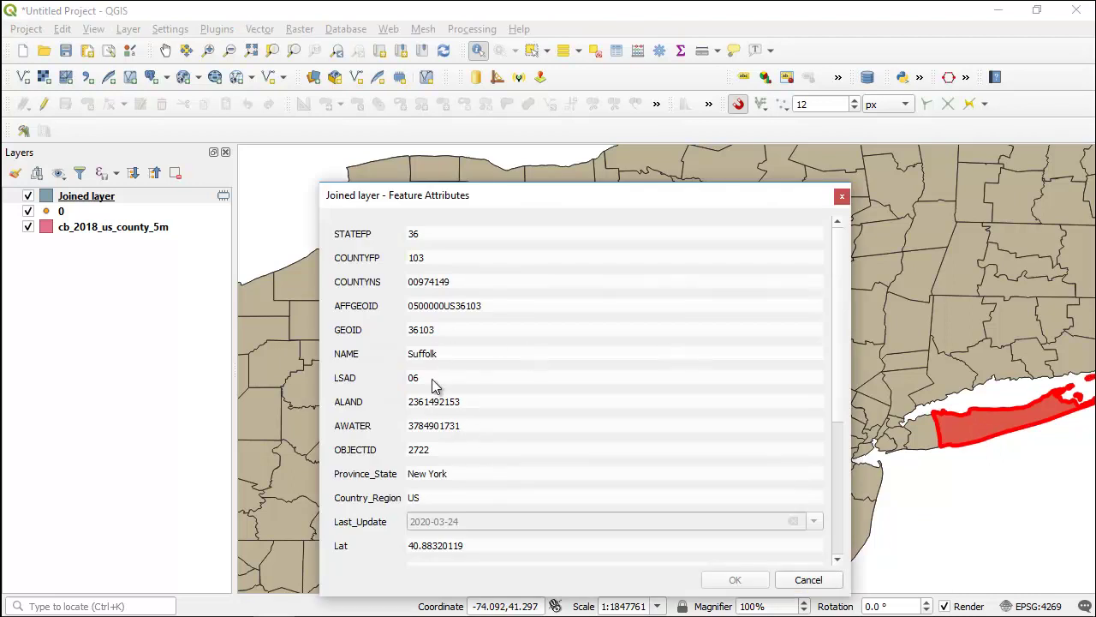
{"action": "left_click_drag", "start_coordinate": [836, 292], "coordinate": [854, 451]}
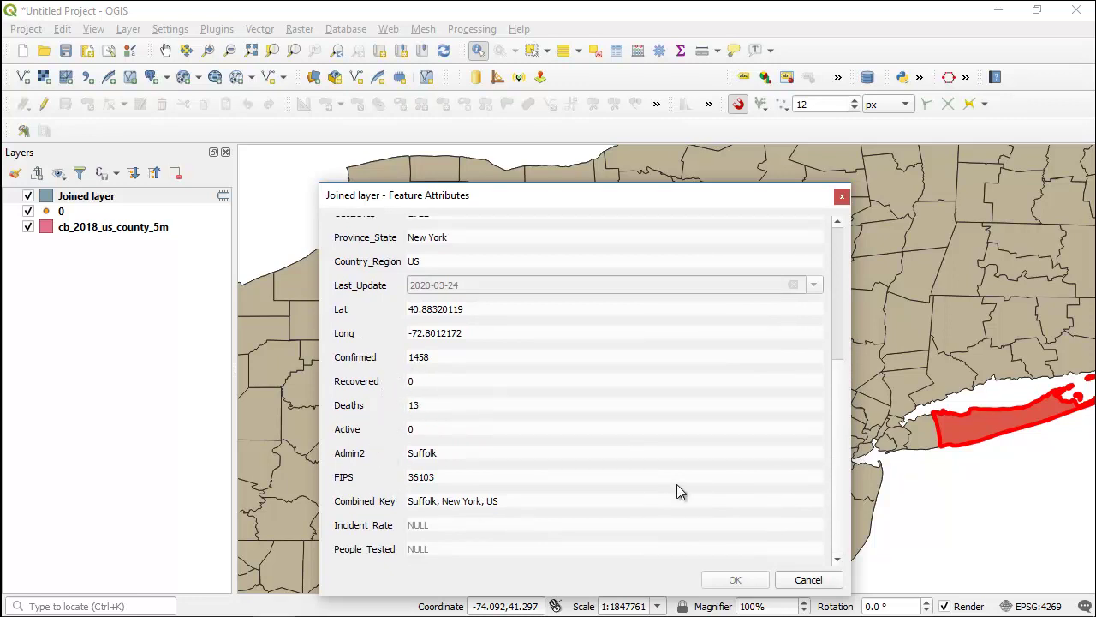
{"action": "left_click", "coordinate": [807, 580]}
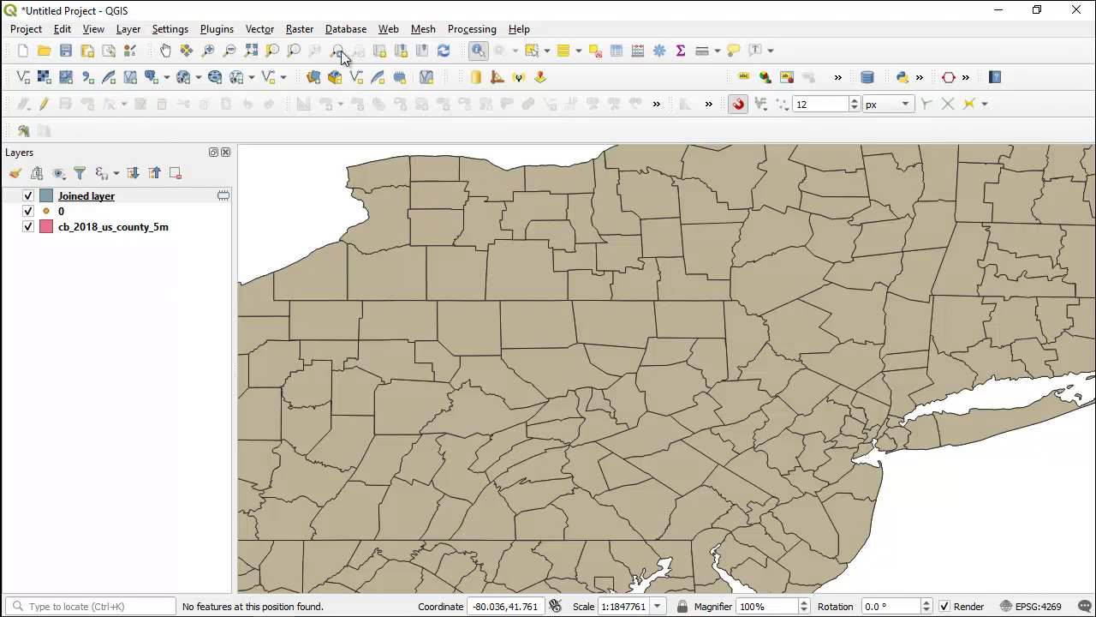
Style the joined layer with graduated symbols on the Confirmed column and classify it into five equal-interval classes
{"action": "left_click", "coordinate": [15, 174]}
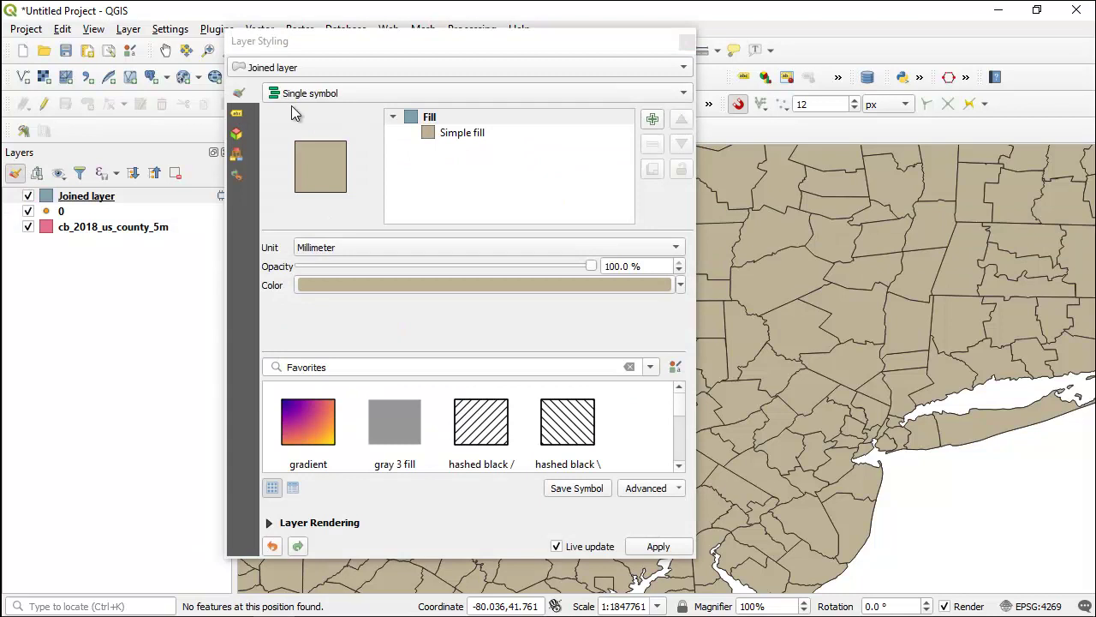
{"action": "left_click", "coordinate": [296, 96]}
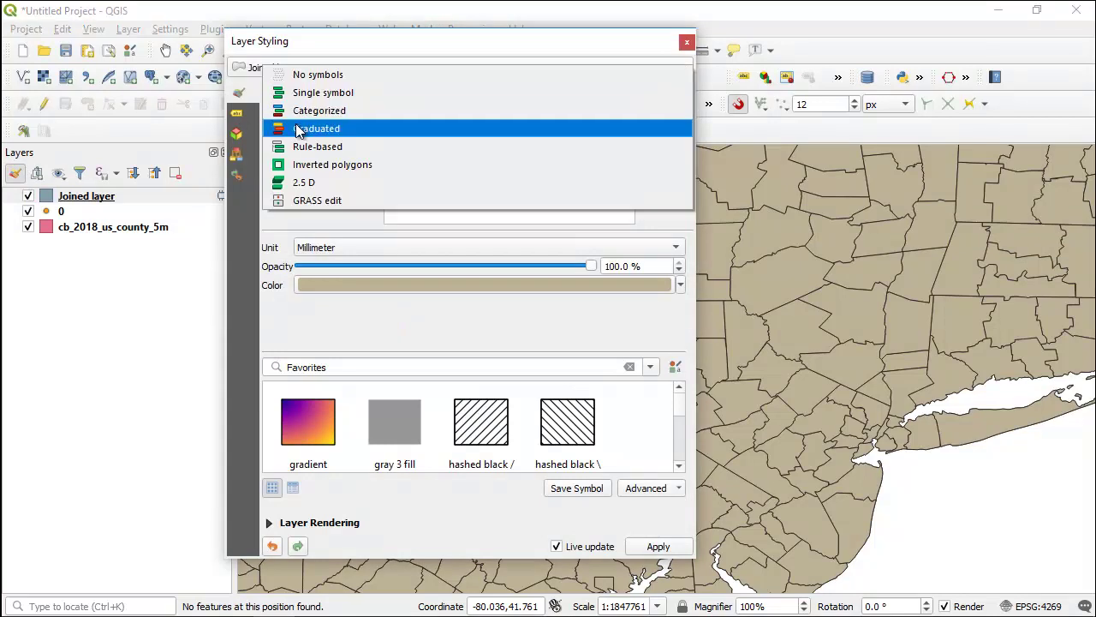
{"action": "left_click", "coordinate": [296, 128]}
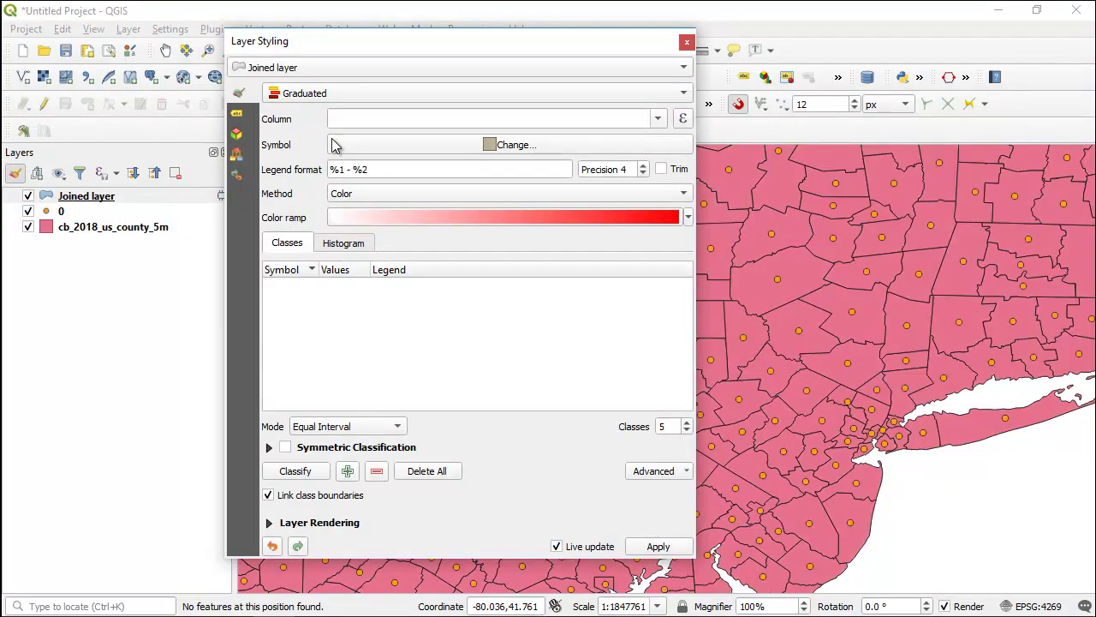
{"action": "left_click", "coordinate": [661, 118]}
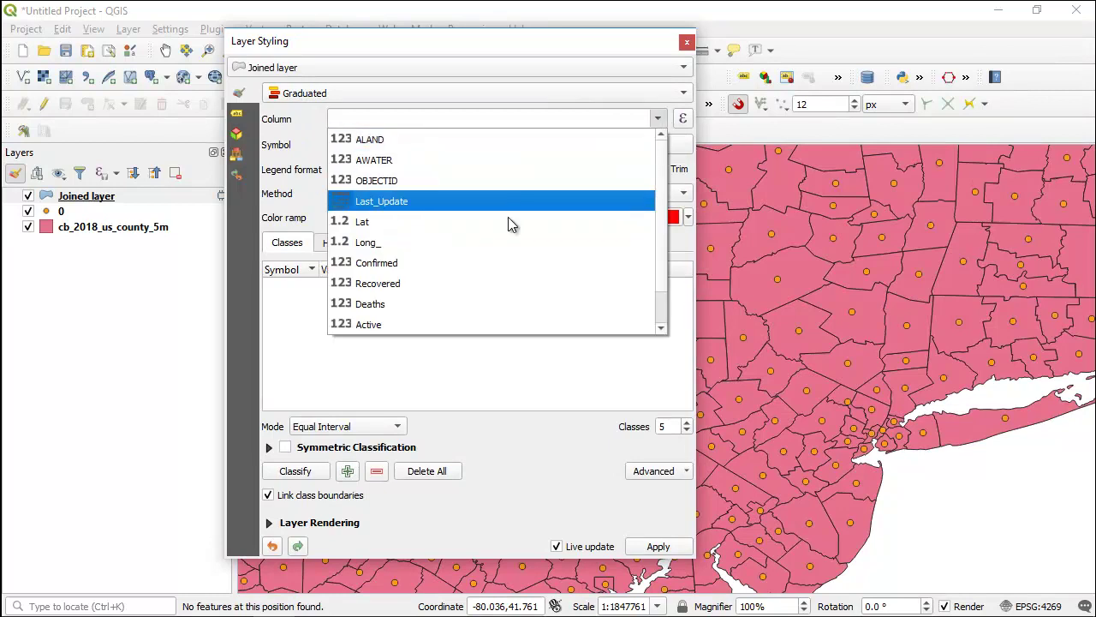
{"action": "left_click", "coordinate": [482, 266]}
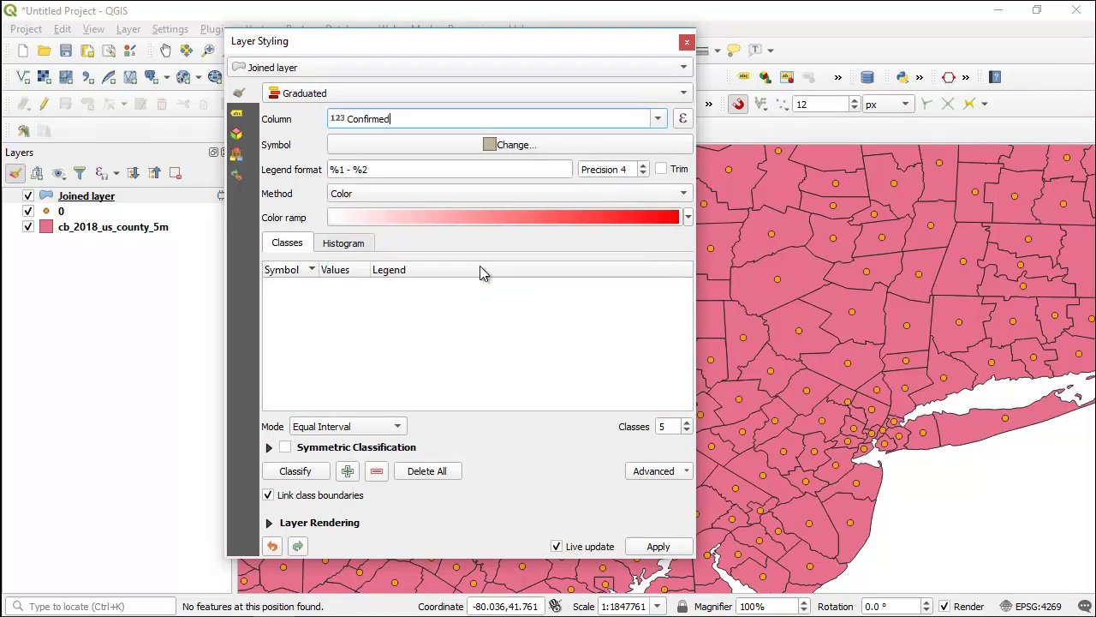
{"action": "left_click", "coordinate": [291, 472]}
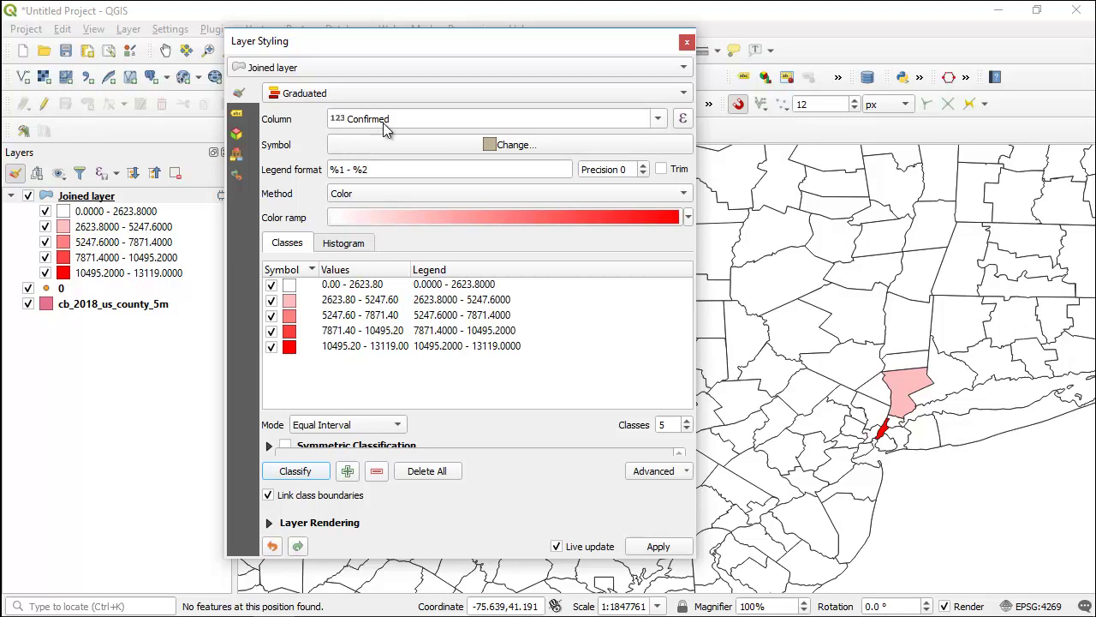
Switch the classification mode to Quantile (Equal Count) and try the Spectral color ramp on the joined layer
{"action": "left_click", "coordinate": [364, 423]}
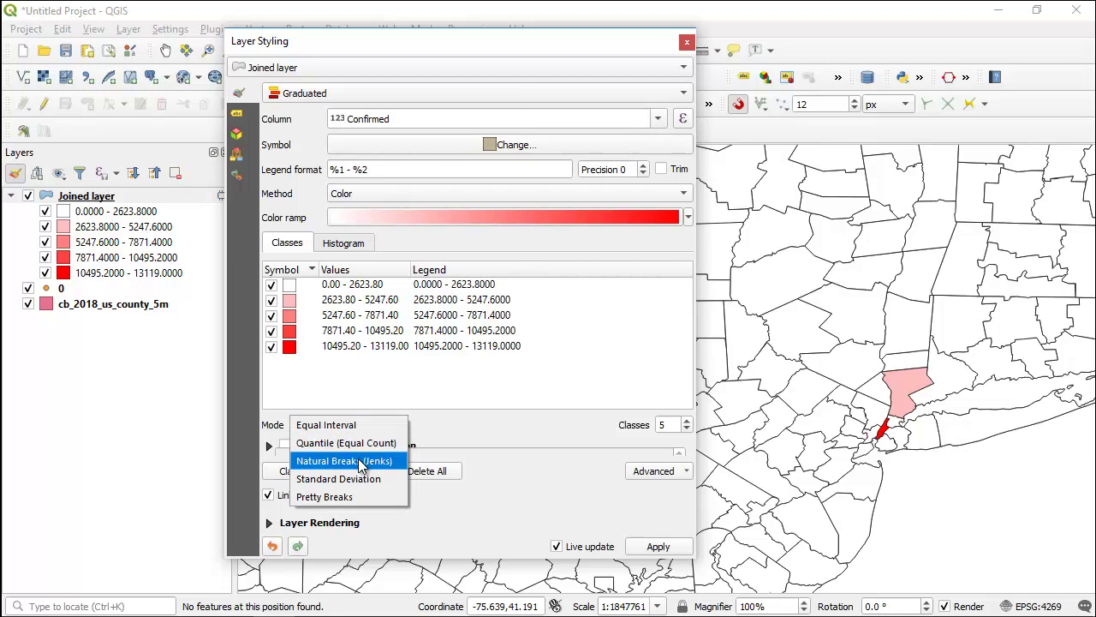
{"action": "left_click", "coordinate": [343, 442]}
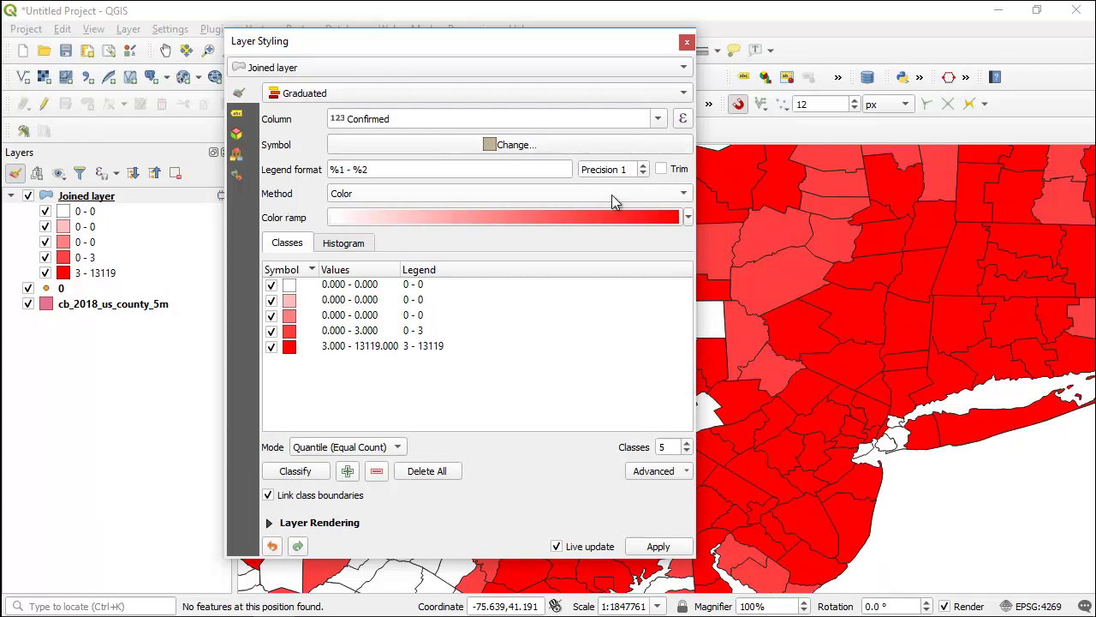
{"action": "left_click", "coordinate": [685, 196]}
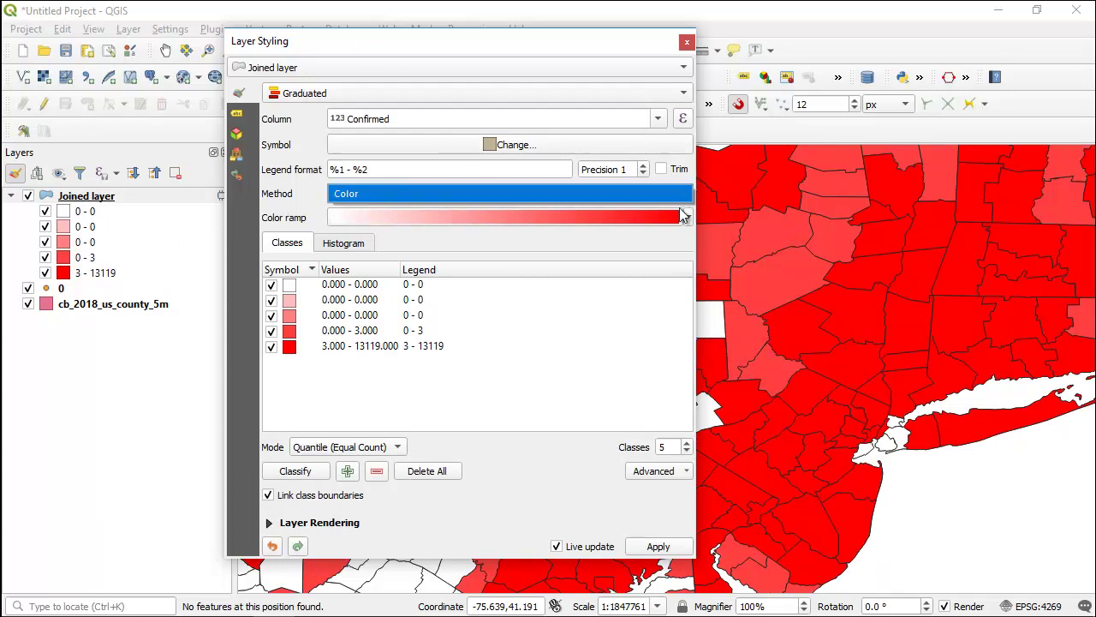
{"action": "left_click", "coordinate": [689, 218]}
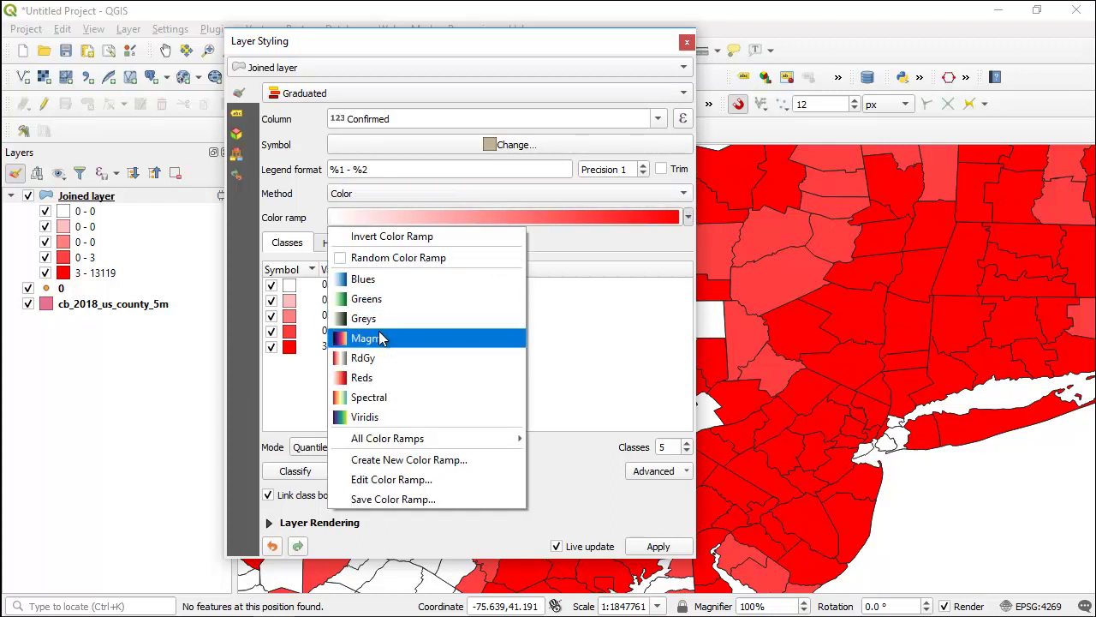
{"action": "left_click", "coordinate": [368, 398]}
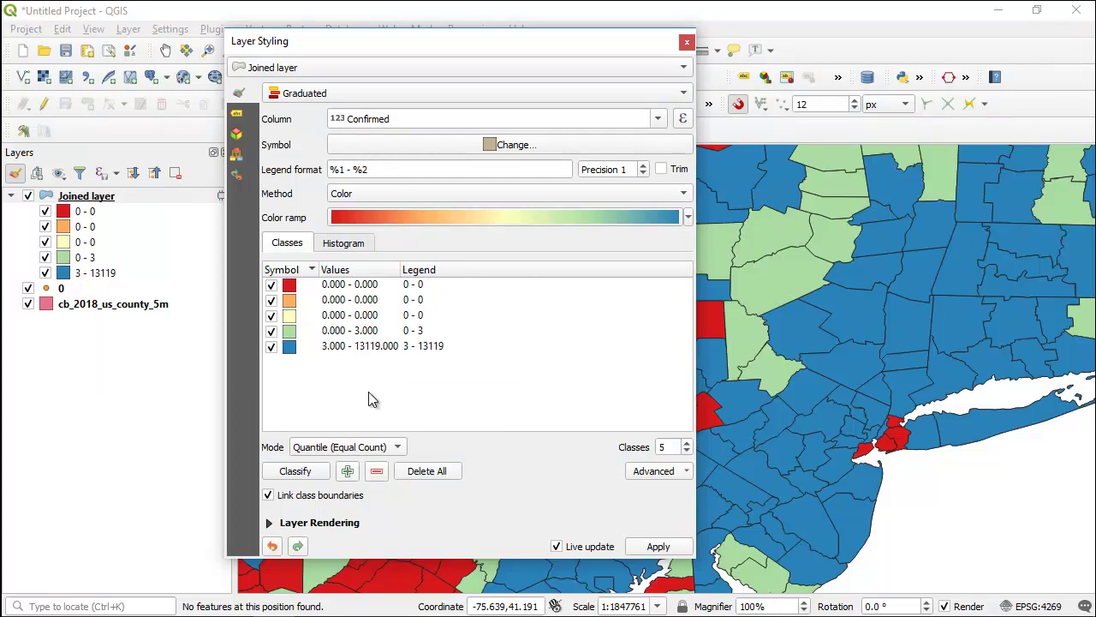
Apply the RdYlGn color ramp to the joined layer's classes and invert it
{"action": "left_click", "coordinate": [688, 218]}
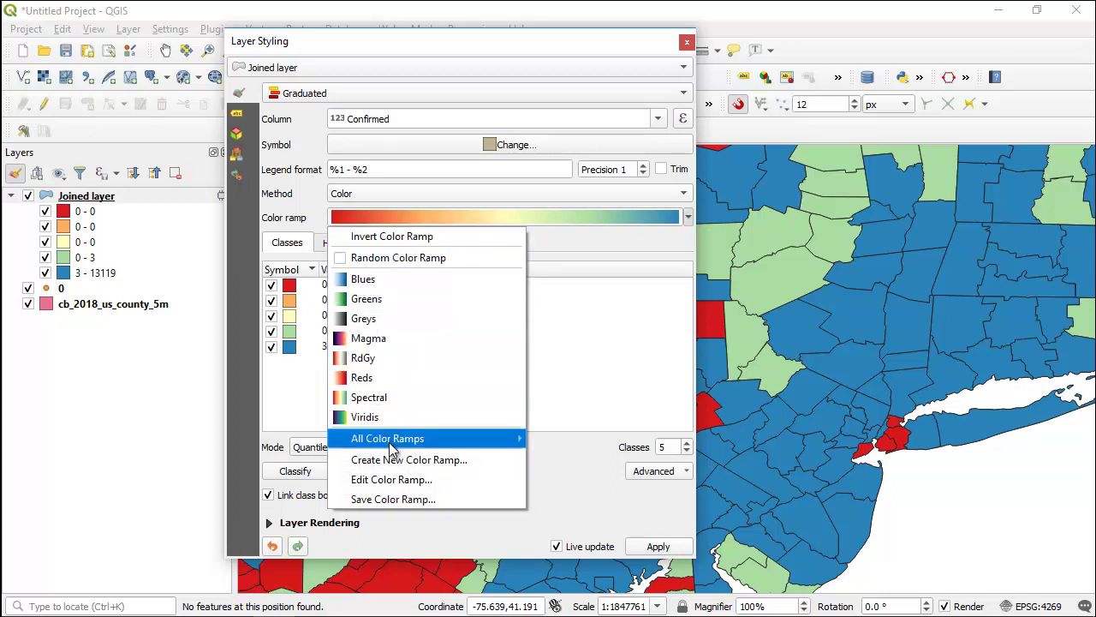
{"action": "mouse_move", "coordinate": [392, 447]}
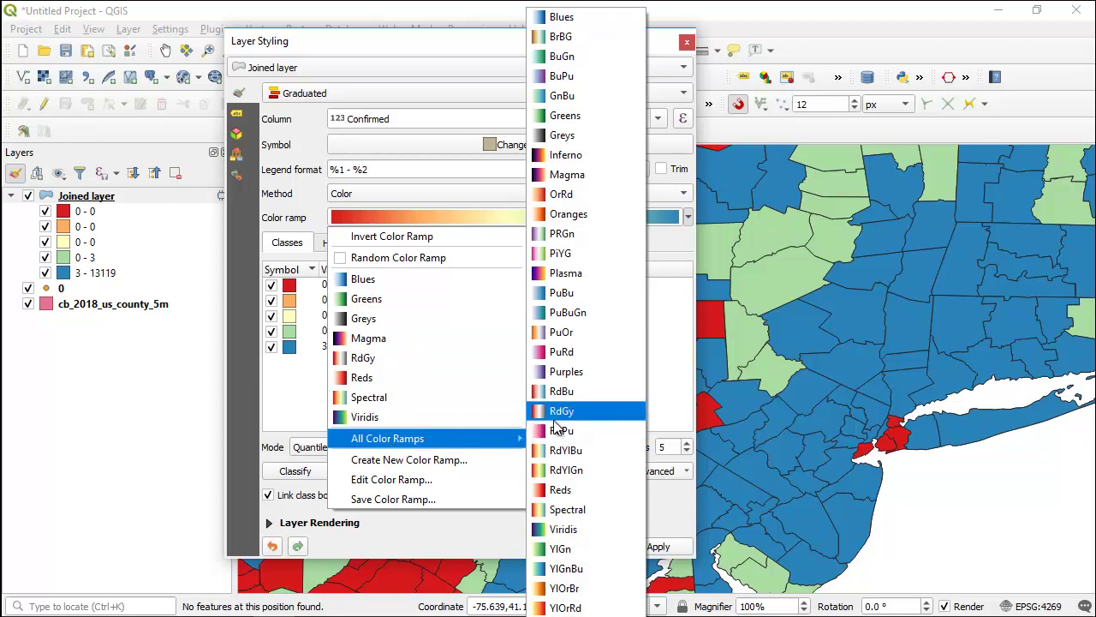
{"action": "left_click", "coordinate": [565, 470]}
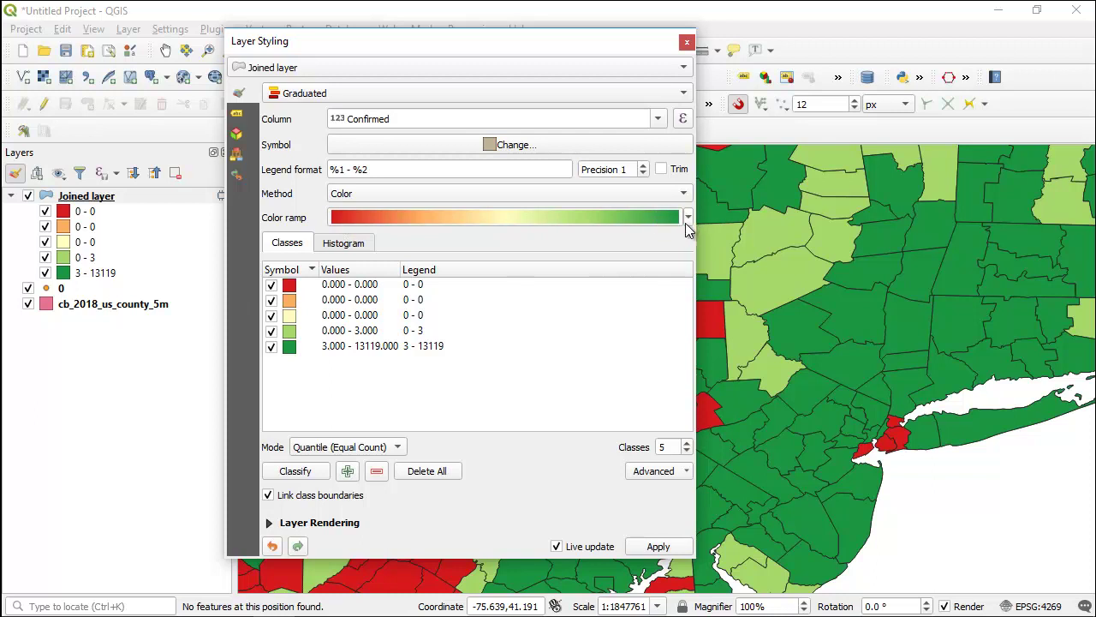
{"action": "left_click", "coordinate": [687, 219]}
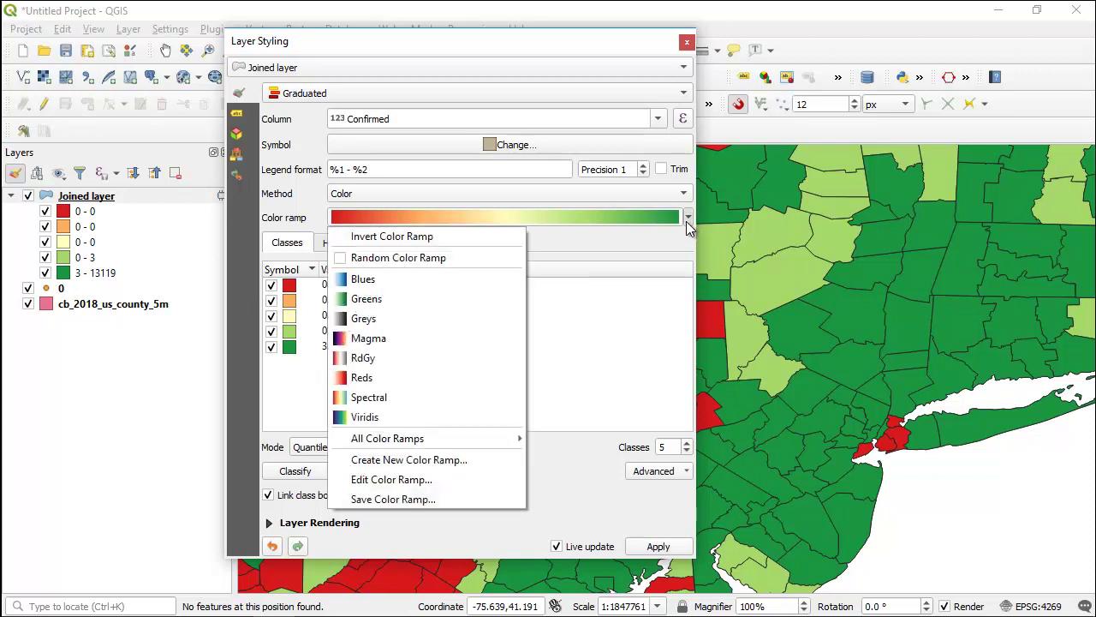
{"action": "left_click", "coordinate": [363, 238]}
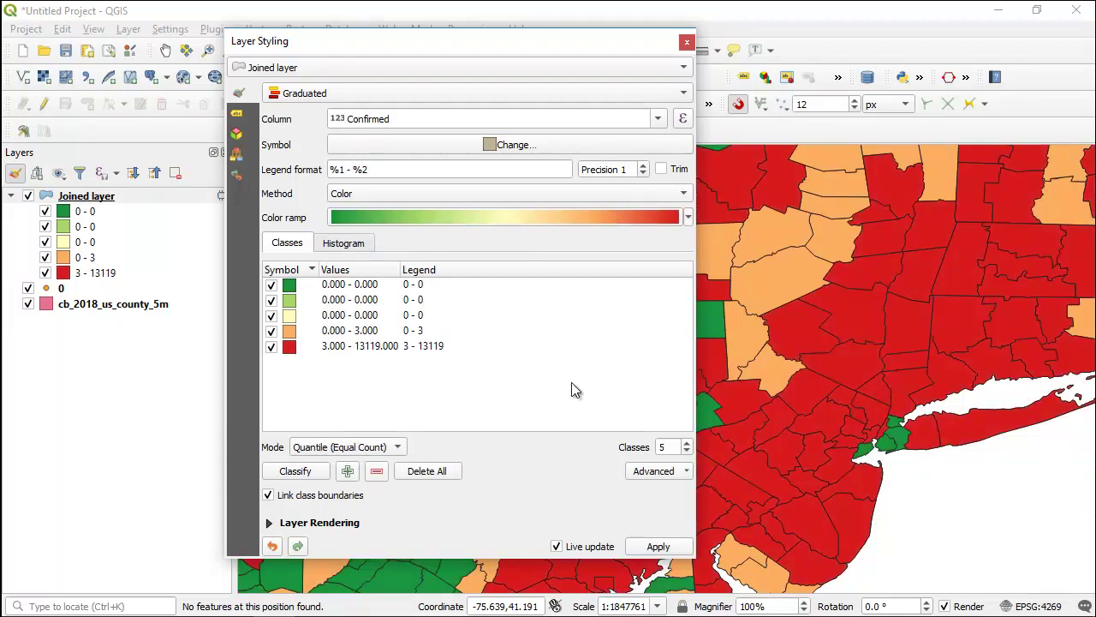
{"action": "left_click", "coordinate": [644, 549]}
Identify Herkimer County in the joined layer and examine the quantile pattern of confirmed cases across the Northeast
{"action": "left_click", "coordinate": [757, 170]}
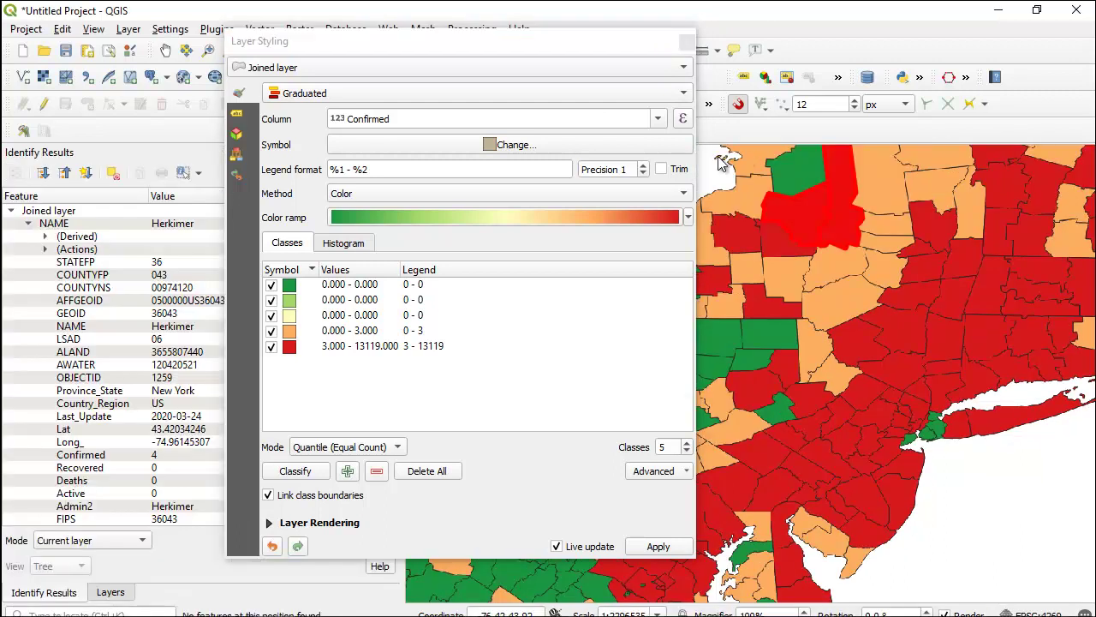
{"action": "left_click_drag", "start_coordinate": [308, 51], "coordinate": [138, 136]}
{"action": "left_click", "coordinate": [229, 49]}
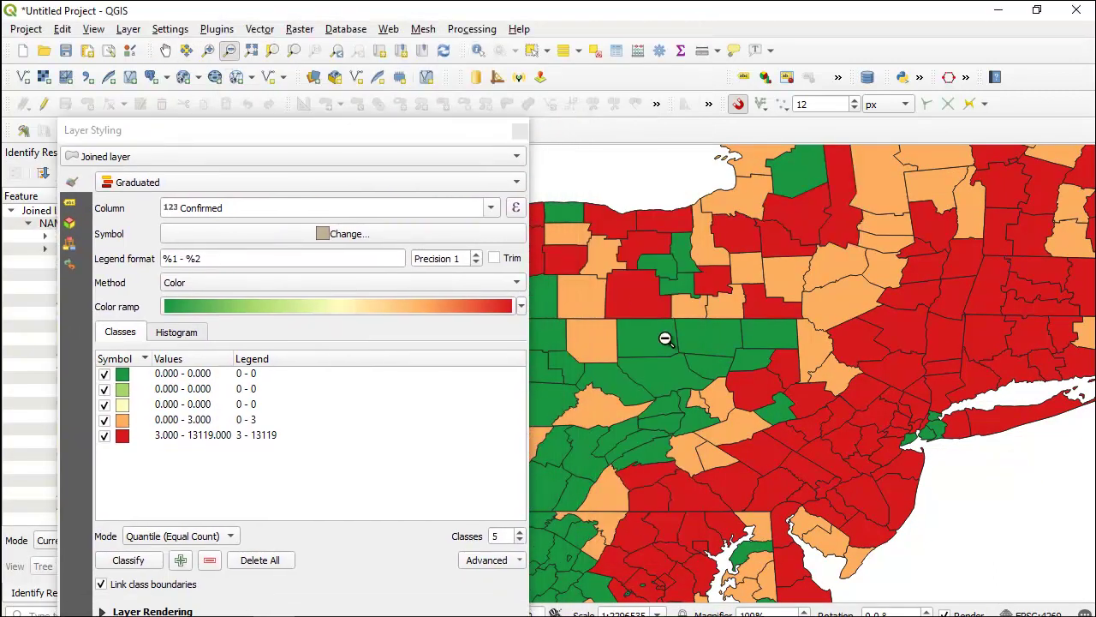
{"action": "left_click", "coordinate": [691, 364]}
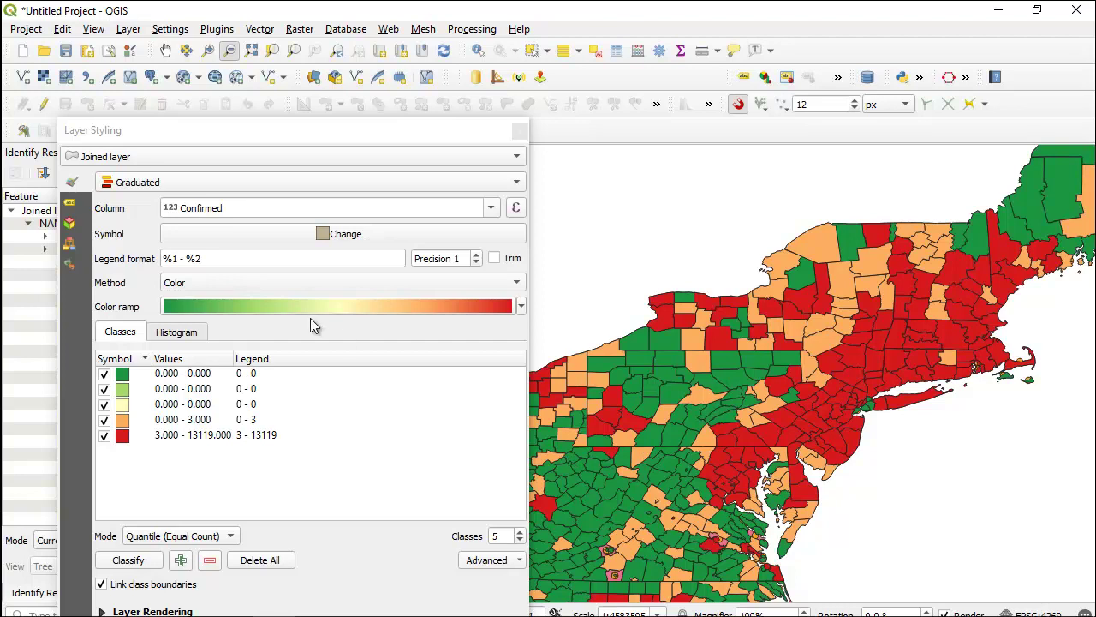
Change the graduated column to Deaths and reclassify the joined layer
{"action": "left_click_drag", "start_coordinate": [256, 133], "coordinate": [225, 83]}
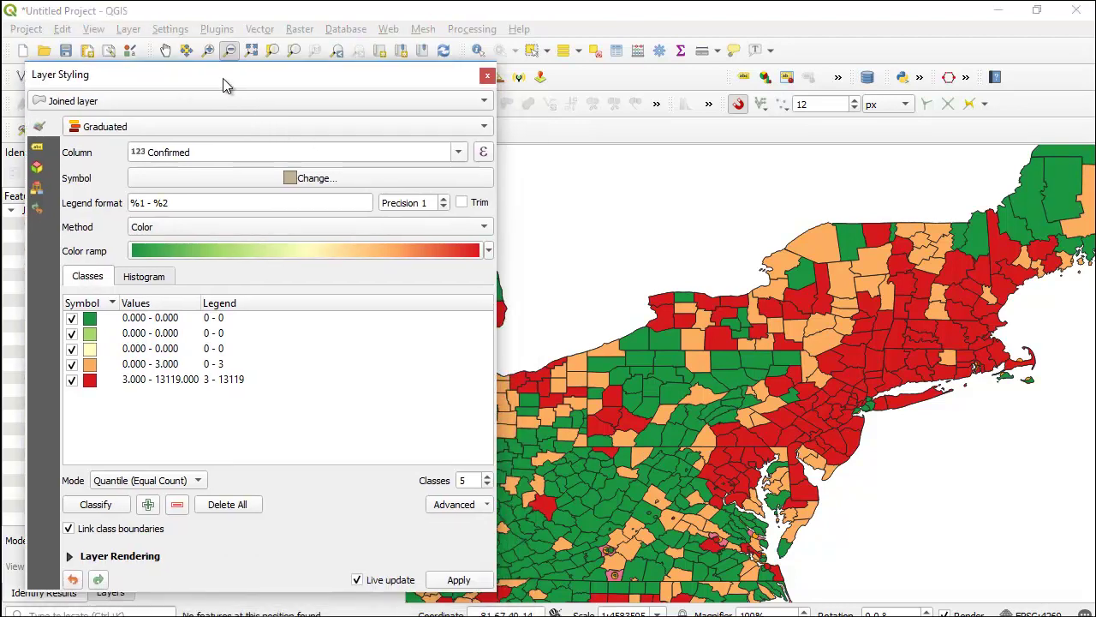
{"action": "left_click", "coordinate": [458, 154]}
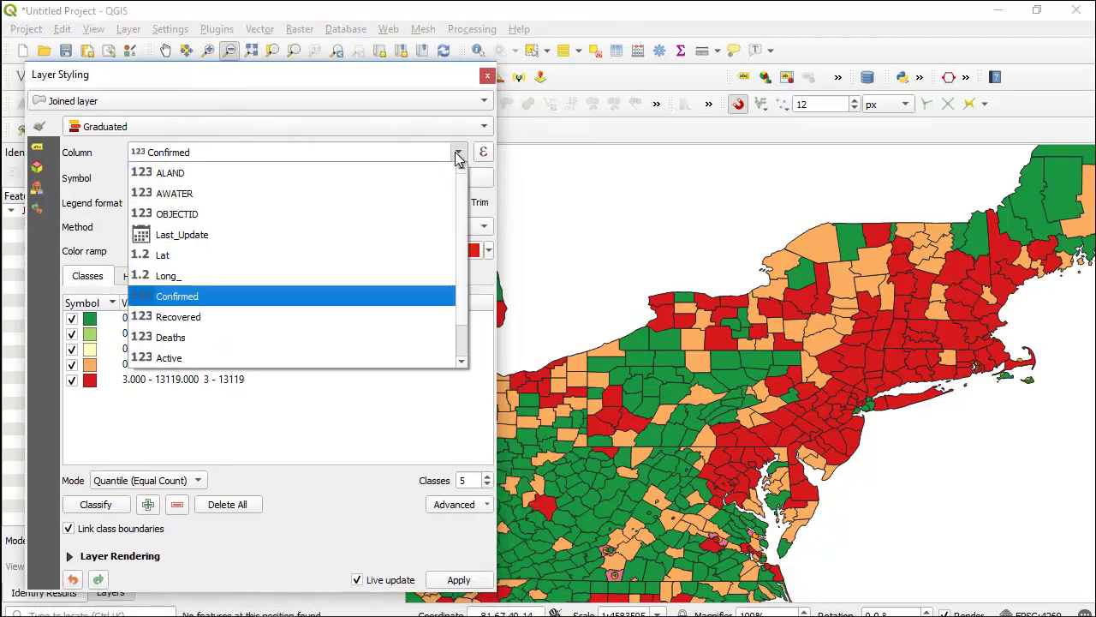
{"action": "left_click", "coordinate": [315, 345]}
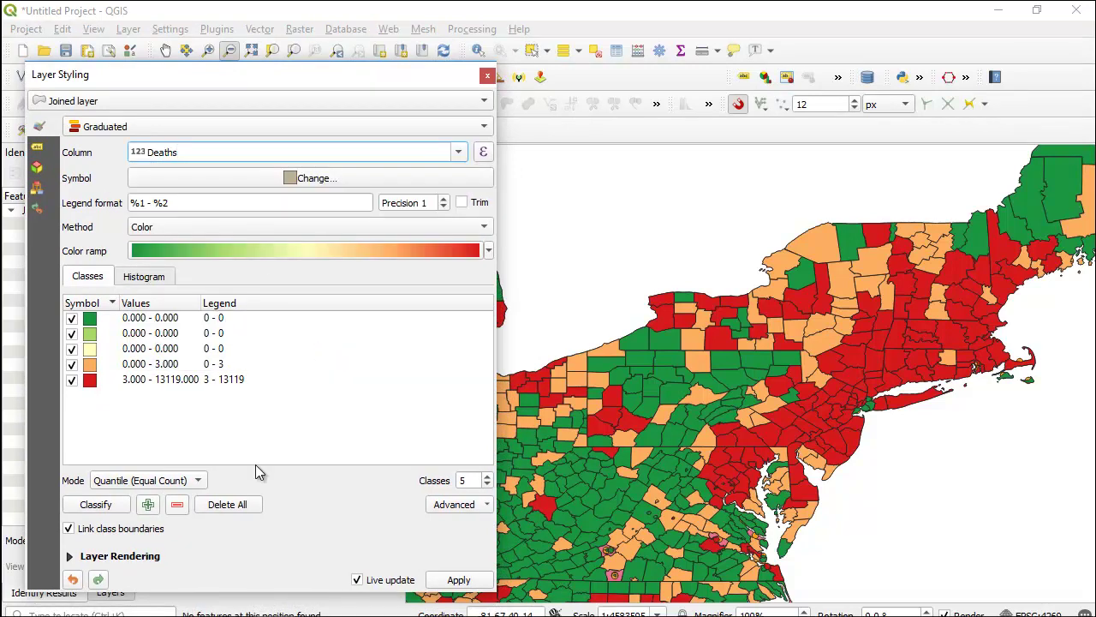
{"action": "left_click", "coordinate": [96, 509]}
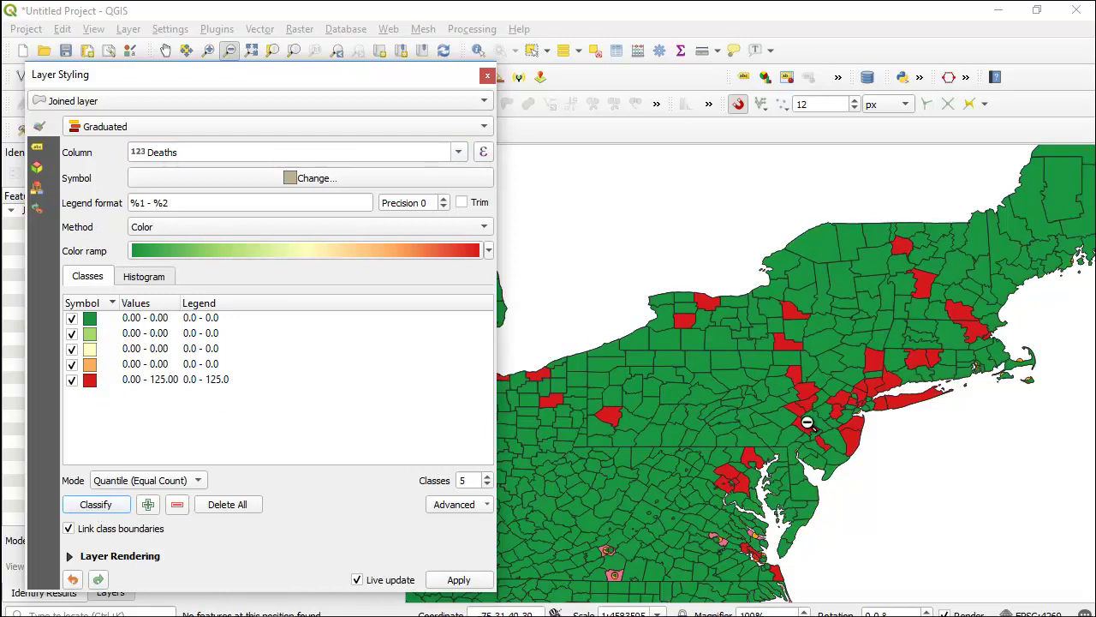
Set the classification mode to Natural Breaks (Jenks) and examine the death classes around New York City and Long Island
{"action": "left_click", "coordinate": [137, 481]}
{"action": "left_click", "coordinate": [129, 499]}
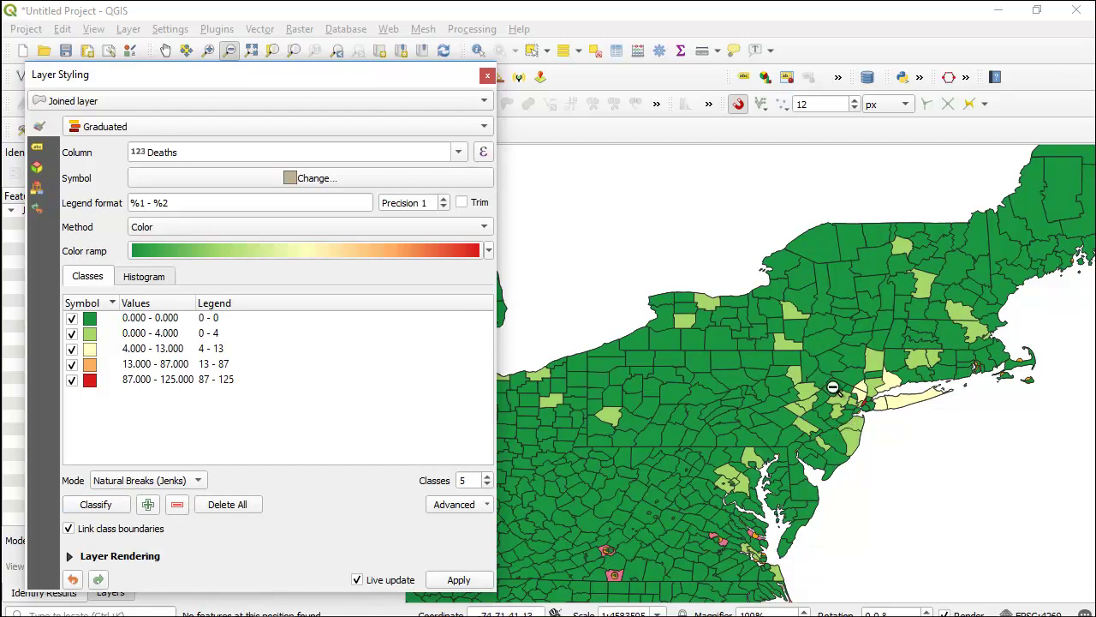
{"action": "left_click_drag", "start_coordinate": [359, 80], "coordinate": [322, 125]}
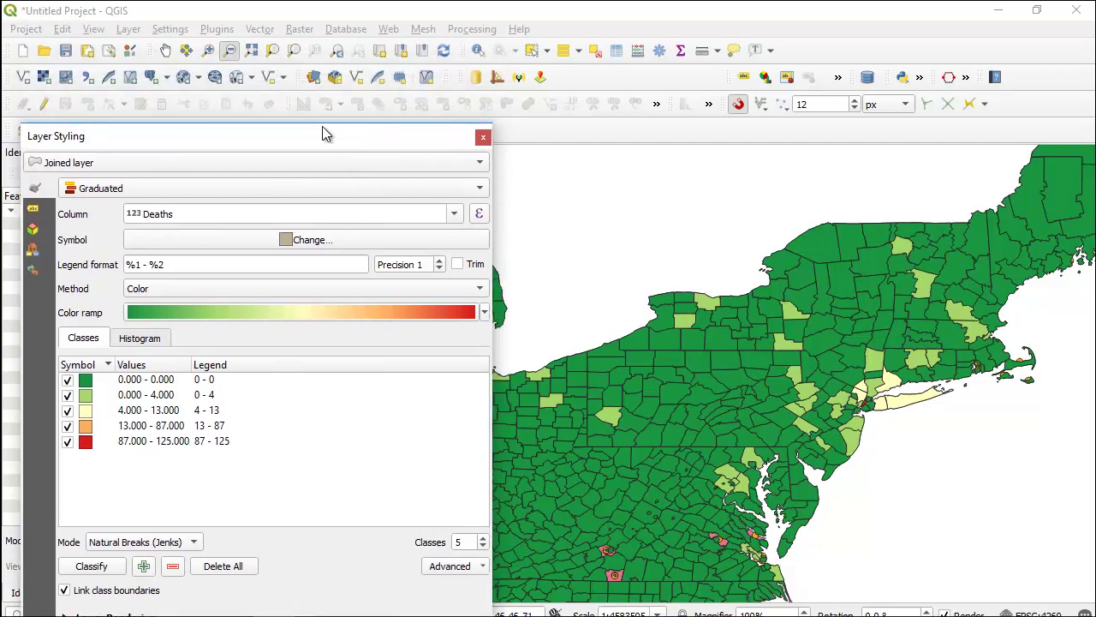
{"action": "left_click", "coordinate": [208, 50]}
{"action": "left_click_drag", "start_coordinate": [824, 349], "coordinate": [930, 456]}
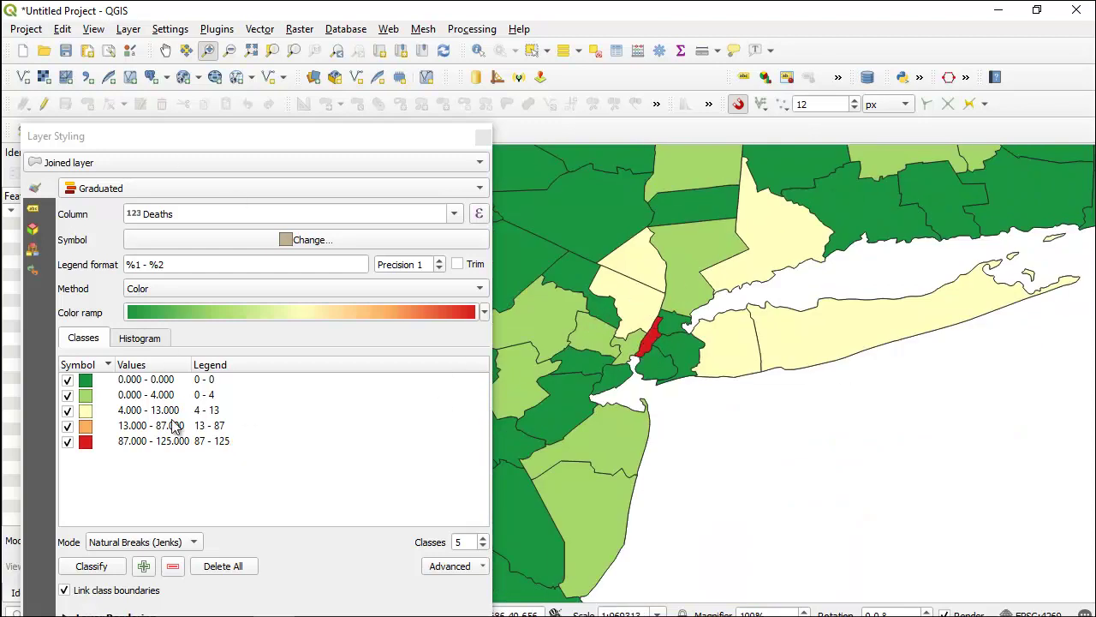
Set the graduated column back to Confirmed and reclassify the joined layer with Natural Breaks (Jenks)
{"action": "left_click", "coordinate": [455, 215]}
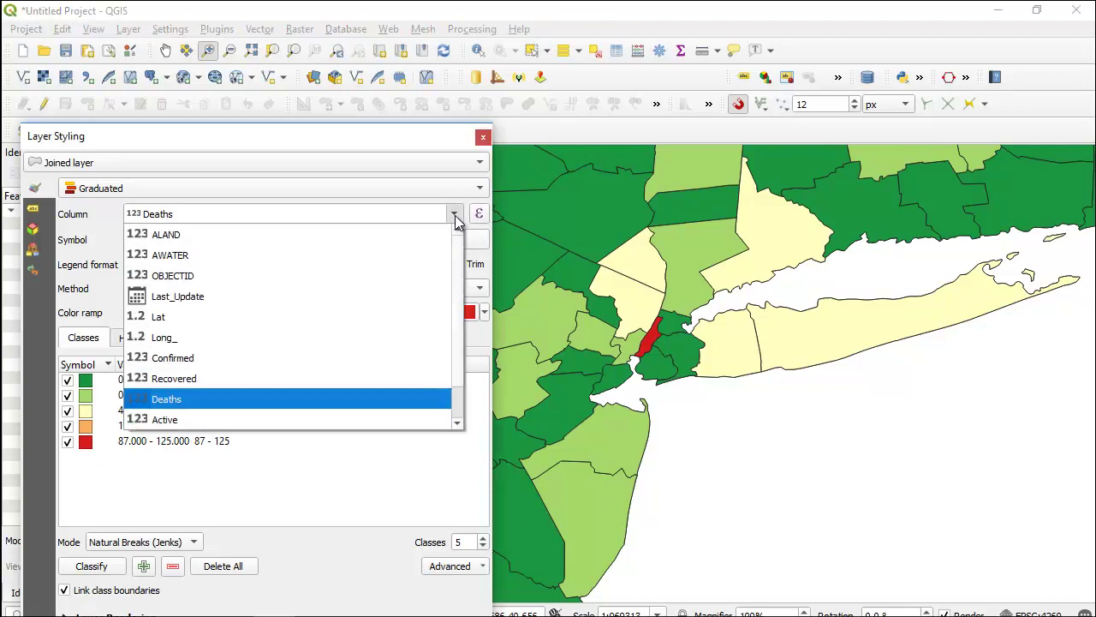
{"action": "left_click", "coordinate": [272, 358]}
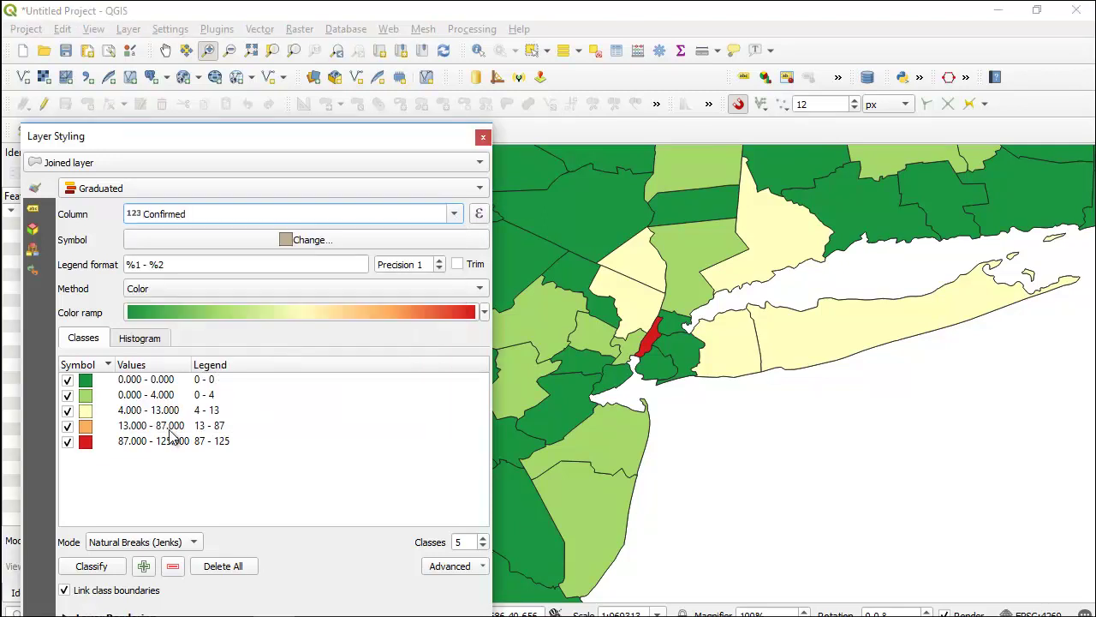
{"action": "left_click", "coordinate": [94, 565]}
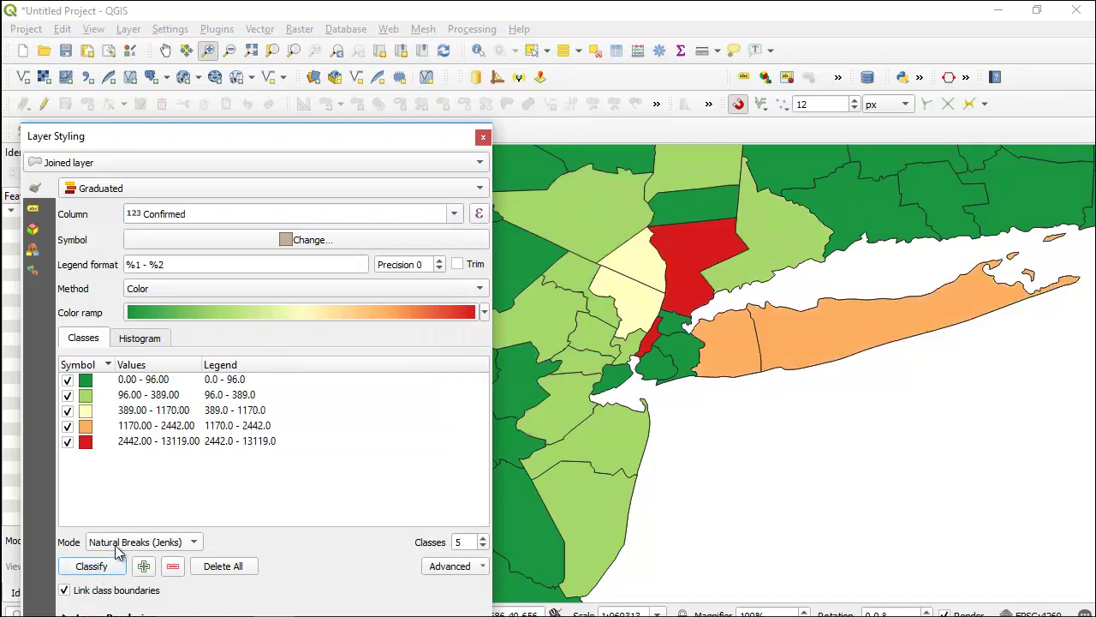
{"action": "left_click", "coordinate": [118, 546]}
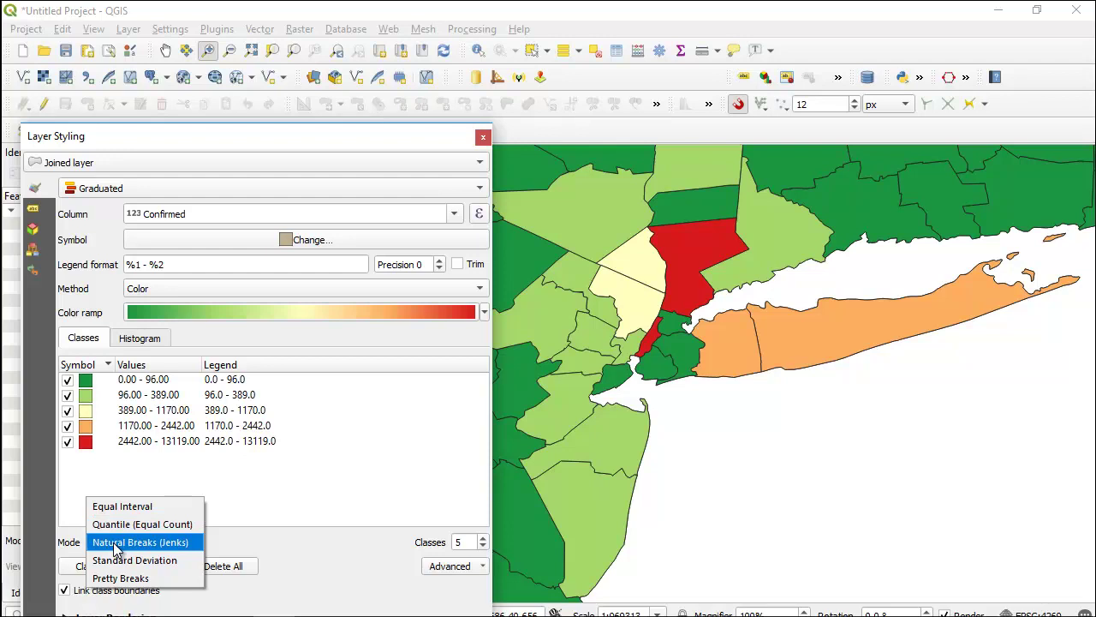
{"action": "left_click", "coordinate": [118, 548]}
{"action": "left_click", "coordinate": [101, 568]}
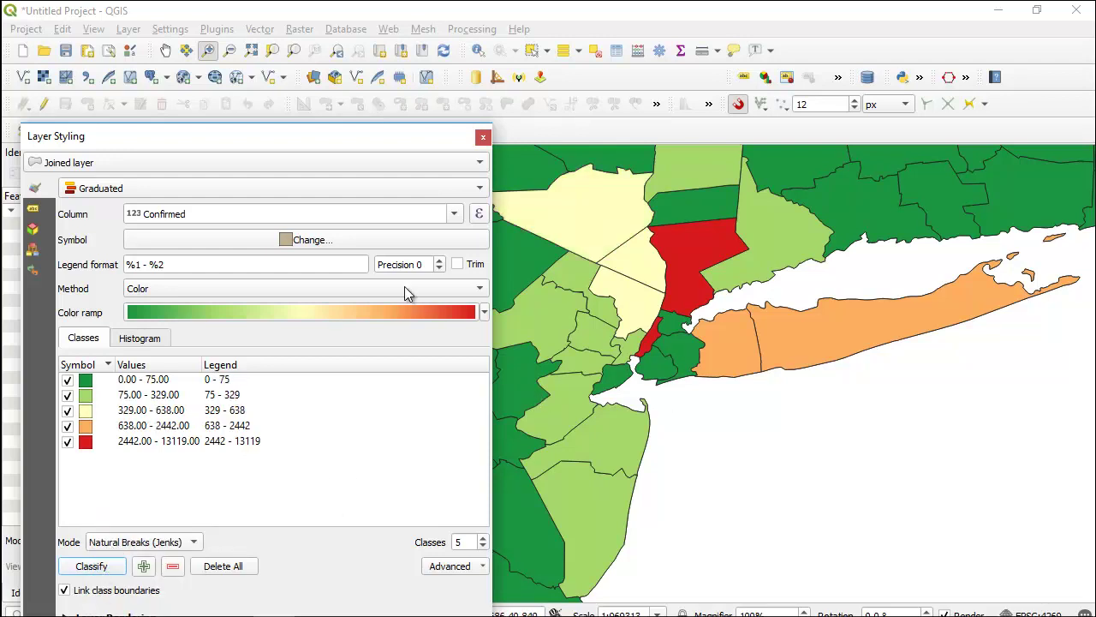
Examine the confirmed-case classes across the eastern US and around New York City, and close the layer styling and identify results
{"action": "left_click", "coordinate": [229, 50]}
{"action": "left_click", "coordinate": [616, 319]}
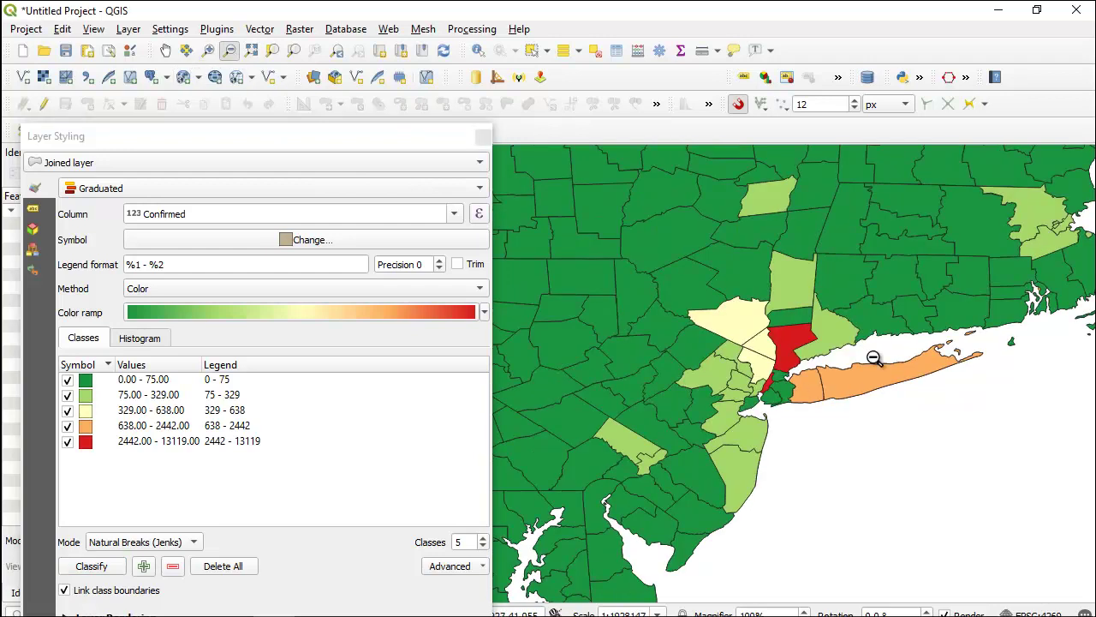
{"action": "left_click", "coordinate": [712, 391]}
{"action": "left_click", "coordinate": [789, 424]}
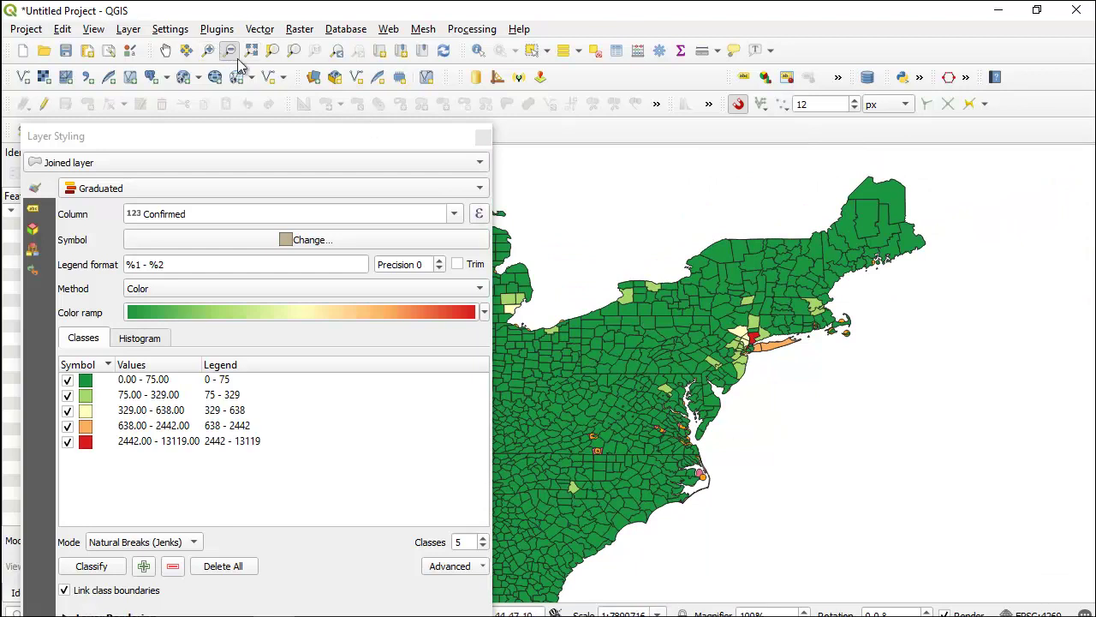
{"action": "left_click", "coordinate": [208, 50]}
{"action": "left_click_drag", "start_coordinate": [718, 314], "coordinate": [800, 371]}
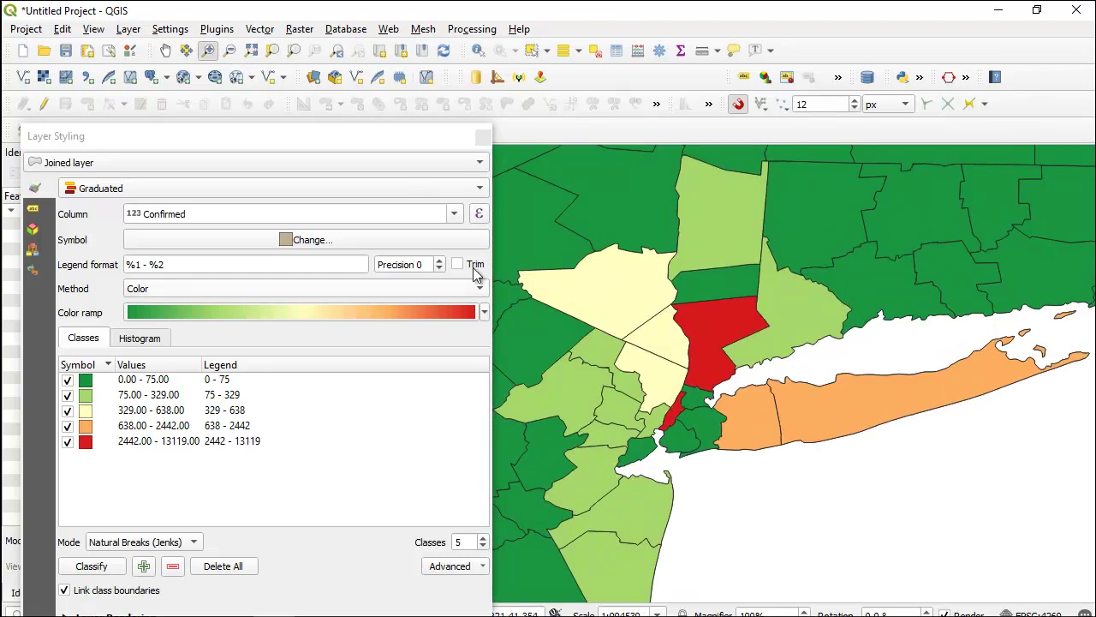
{"action": "left_click", "coordinate": [483, 137]}
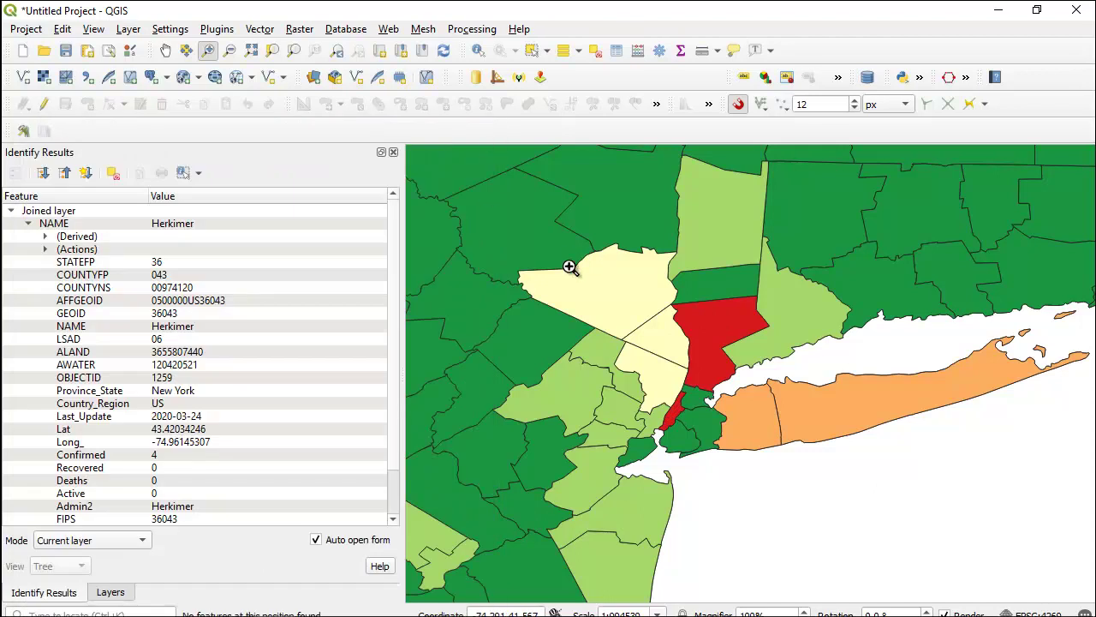
{"action": "left_click", "coordinate": [392, 153]}
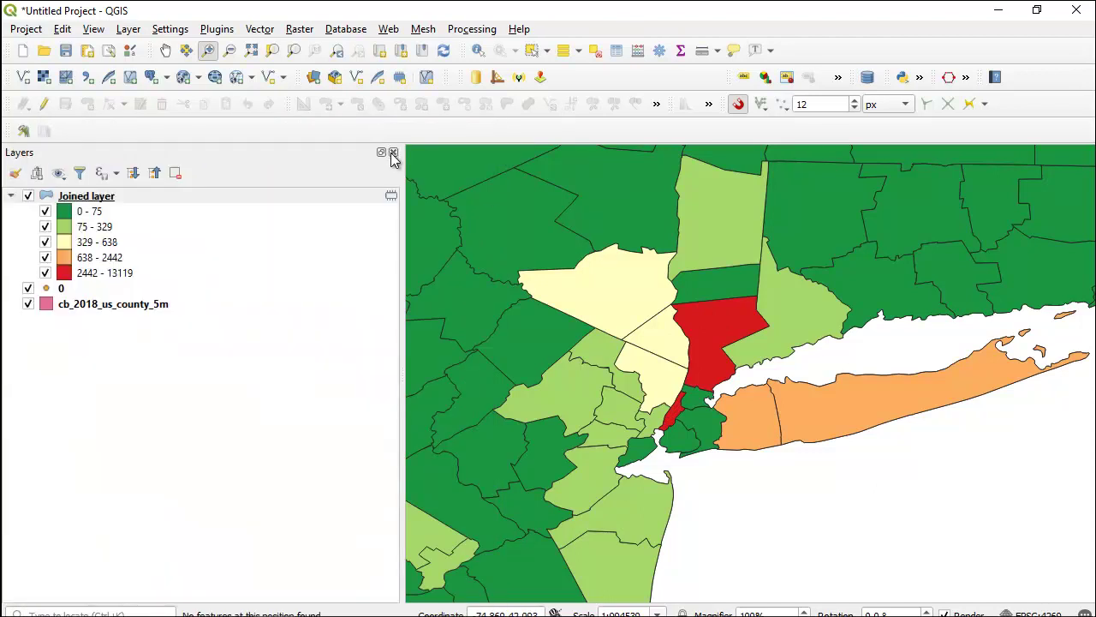
Search the plugin manager for "visualist" and examine the Visualist plugin's description
{"action": "left_click", "coordinate": [206, 31]}
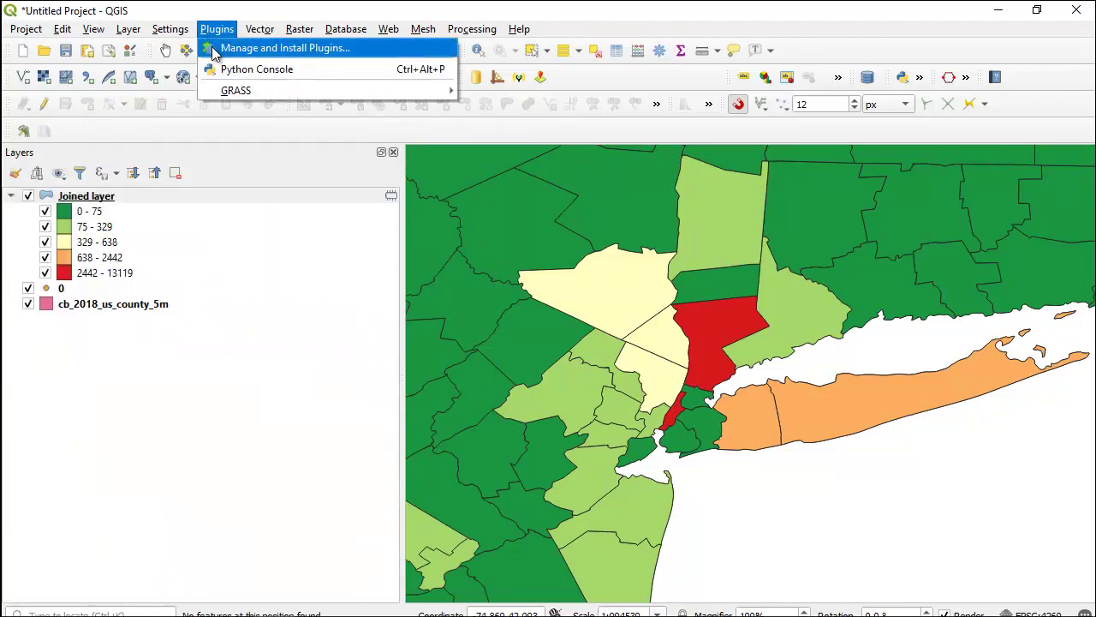
{"action": "left_click", "coordinate": [215, 48]}
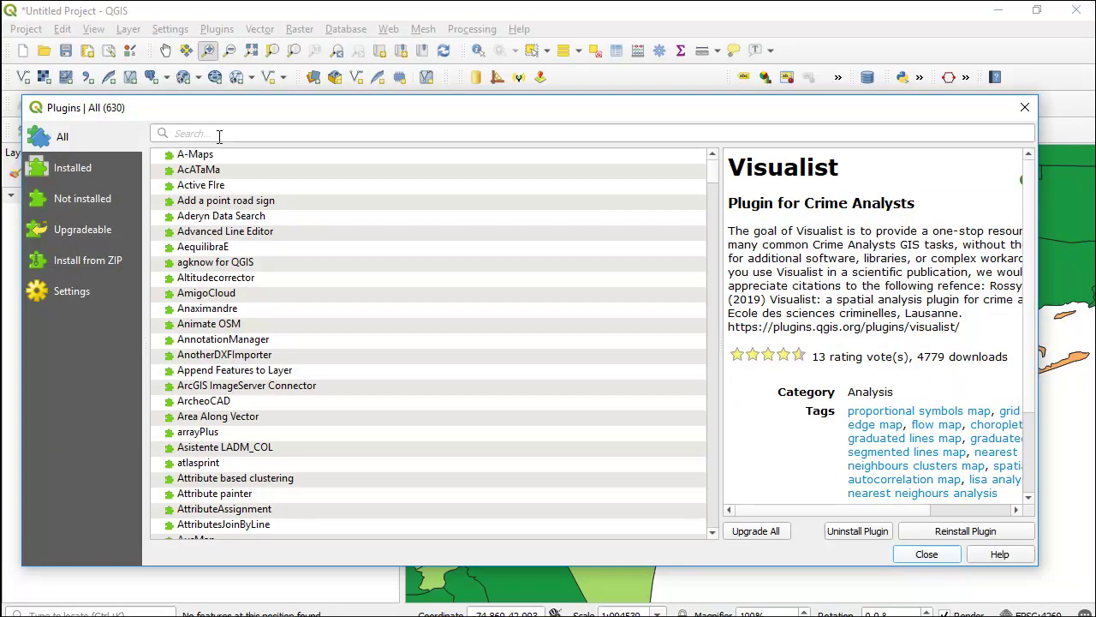
{"action": "left_click", "coordinate": [219, 134]}
{"action": "type", "text": "visualist"}
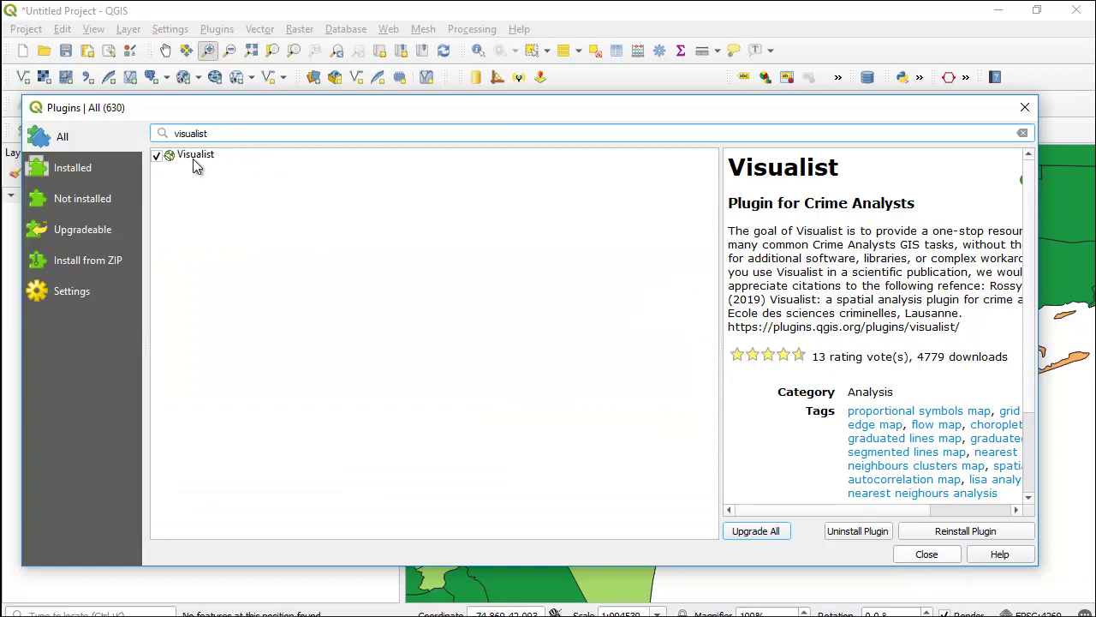
{"action": "left_click", "coordinate": [200, 159]}
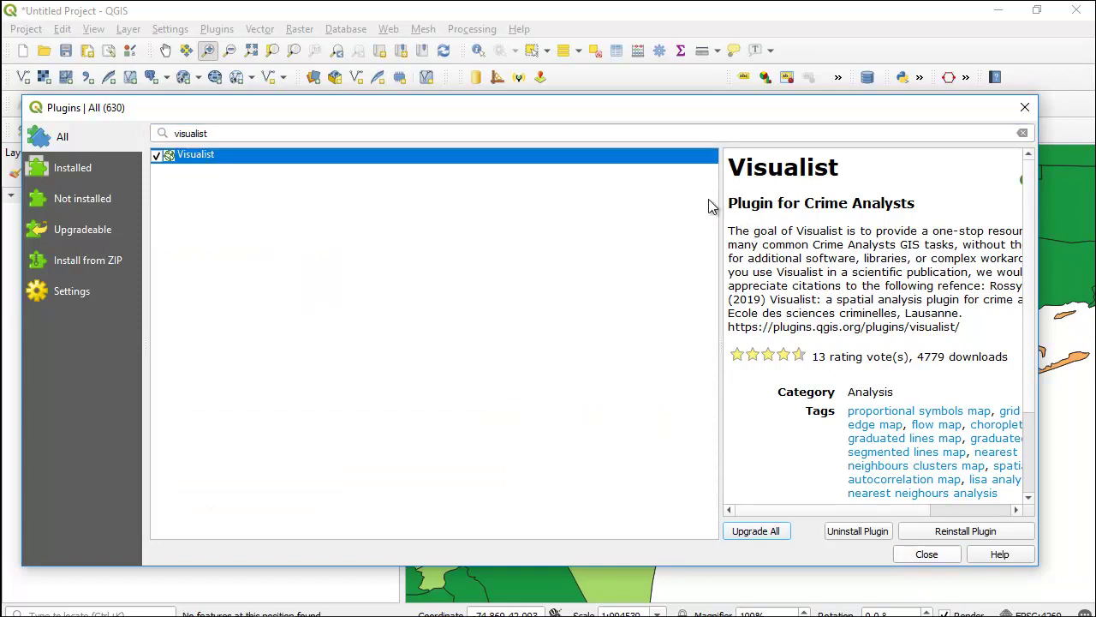
{"action": "left_click_drag", "start_coordinate": [647, 103], "coordinate": [593, 93]}
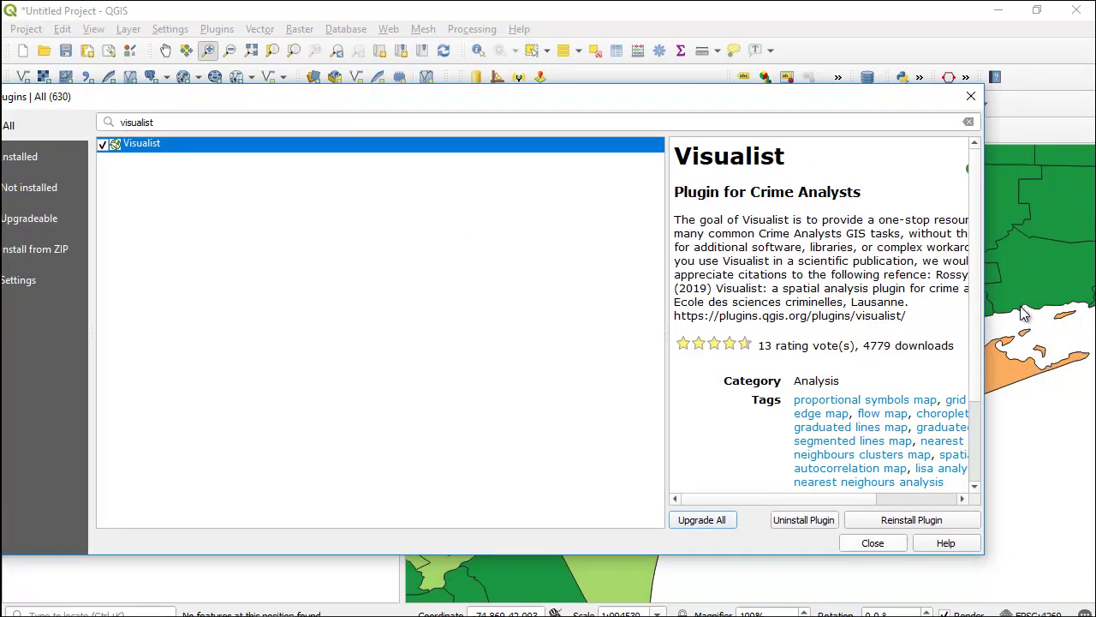
Enlarge the plugin manager and its description pane, read the full Visualist details, and close the plugin manager
{"action": "left_click_drag", "start_coordinate": [985, 307], "coordinate": [1071, 301]}
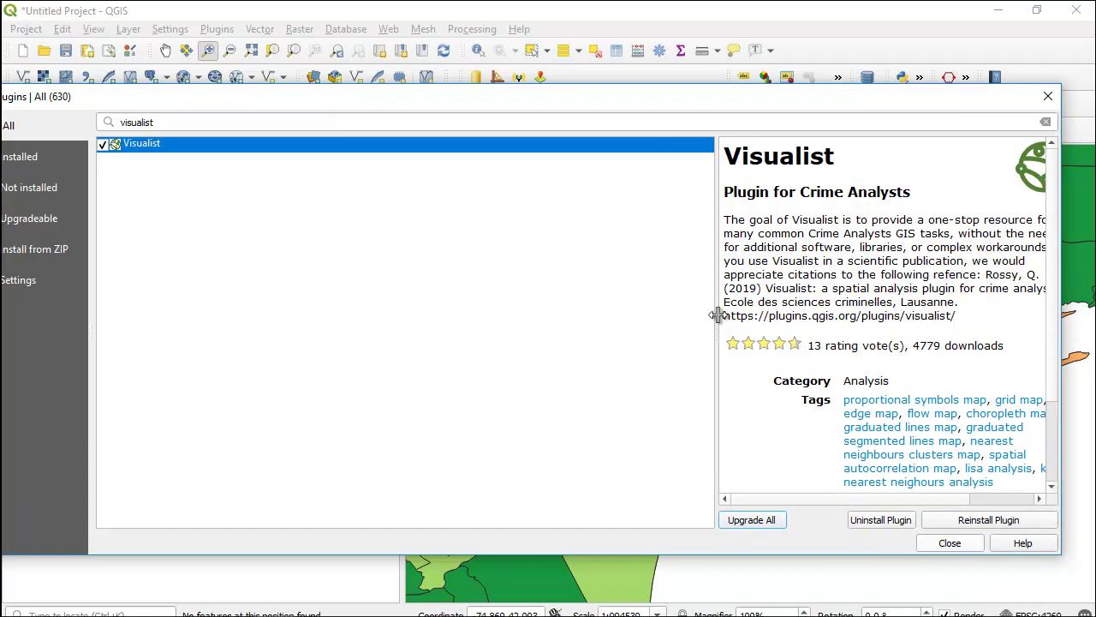
{"action": "left_click_drag", "start_coordinate": [716, 315], "coordinate": [602, 314]}
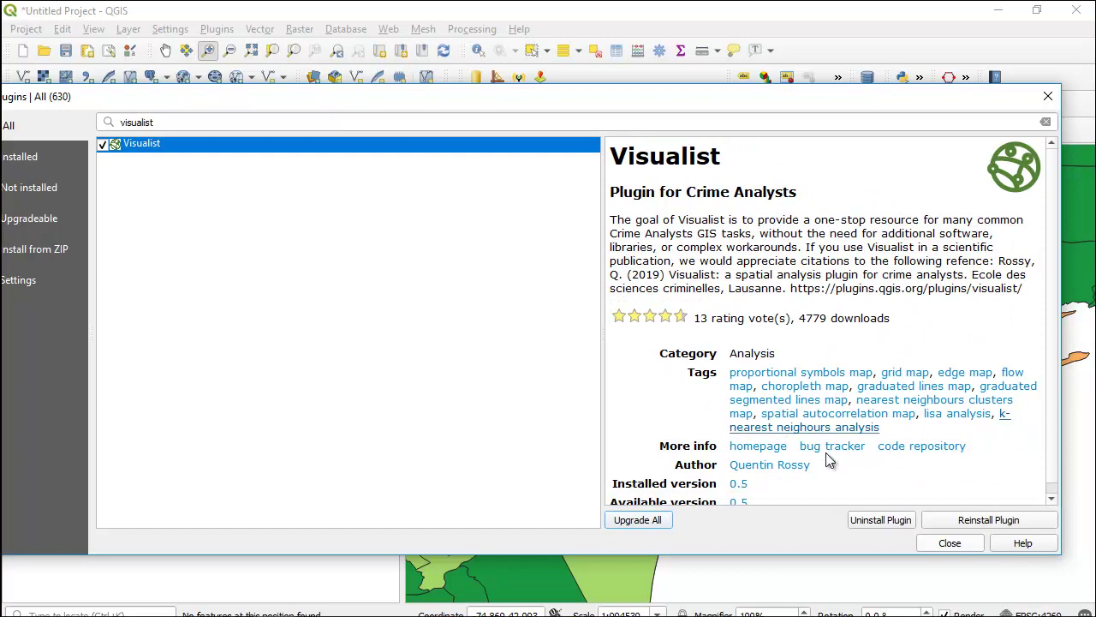
{"action": "left_click", "coordinate": [948, 545]}
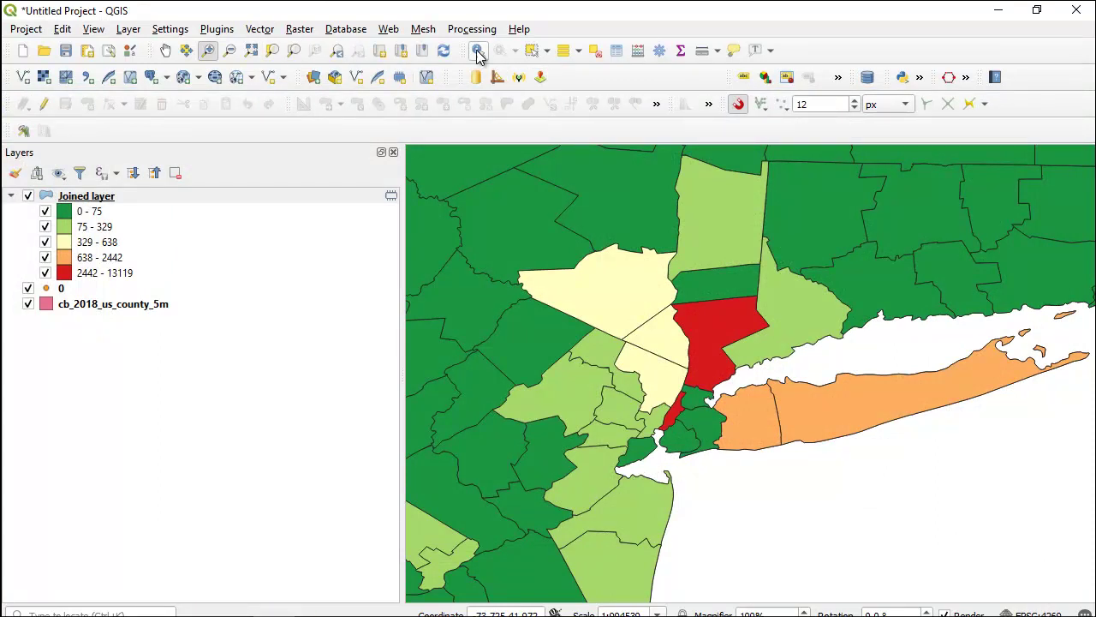
Open the Processing Toolbox and expand Visualist's Cartography and Spatial statistics tool groups
{"action": "left_click", "coordinate": [659, 51]}
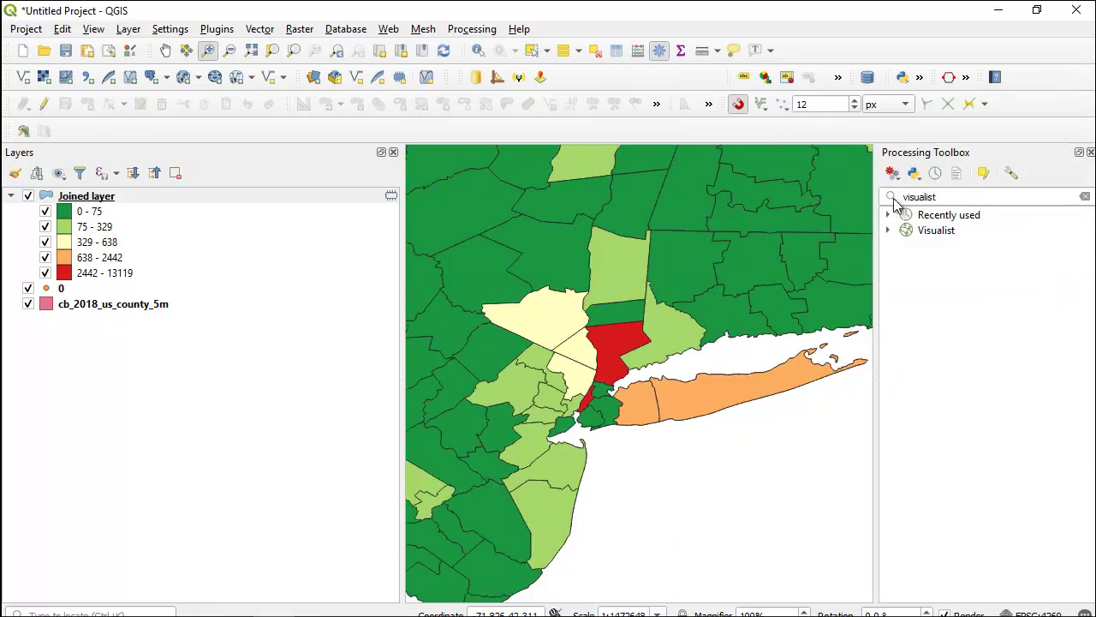
{"action": "left_click", "coordinate": [888, 231]}
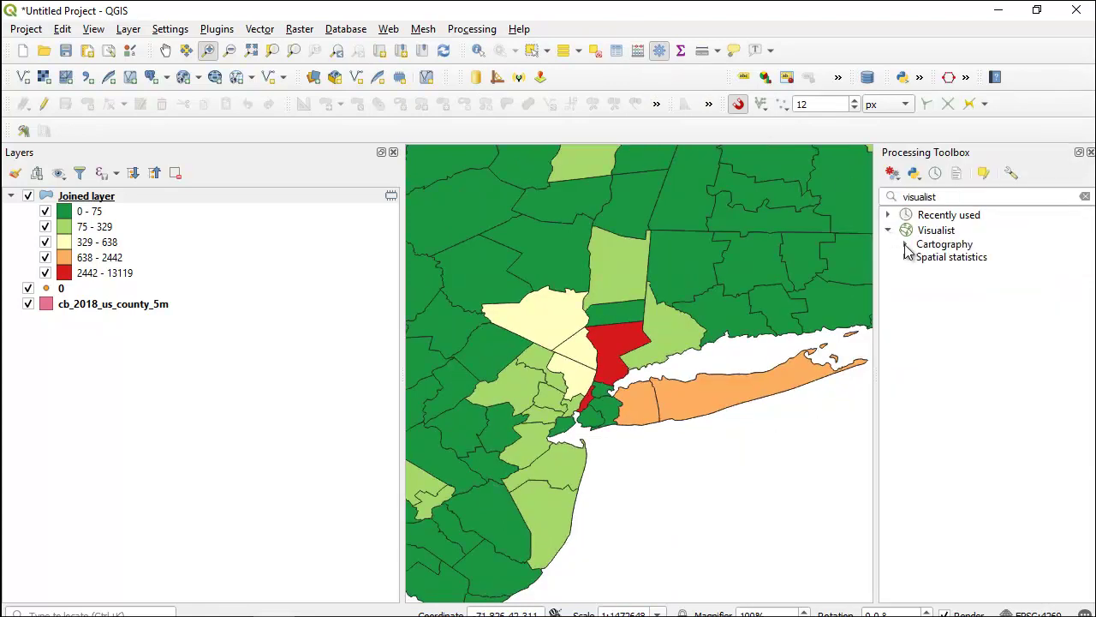
{"action": "left_click", "coordinate": [905, 244]}
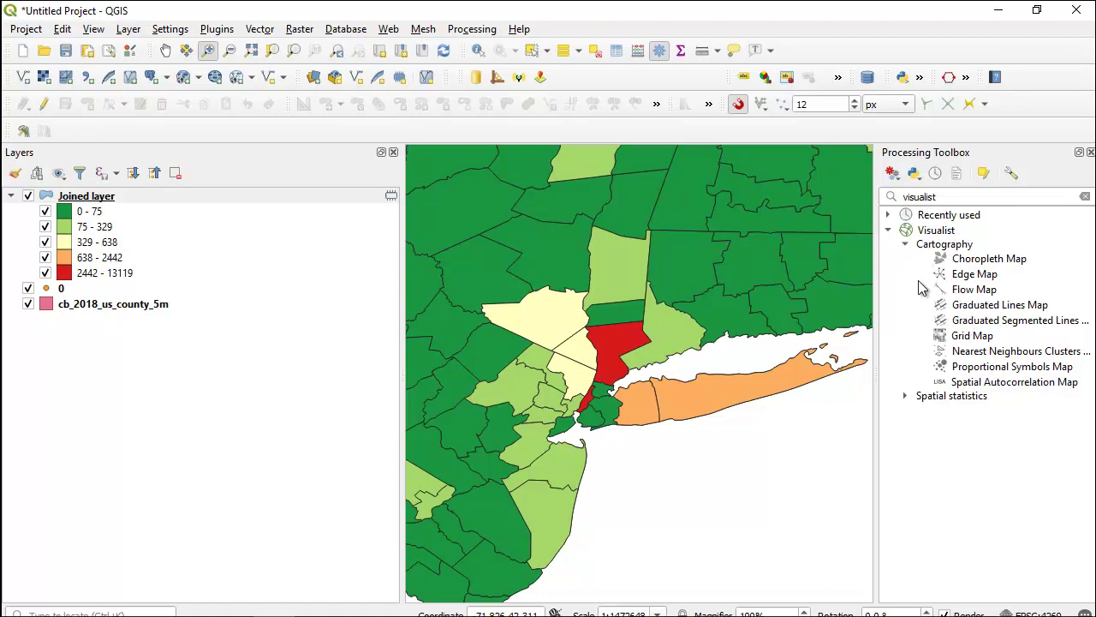
{"action": "left_click", "coordinate": [906, 396]}
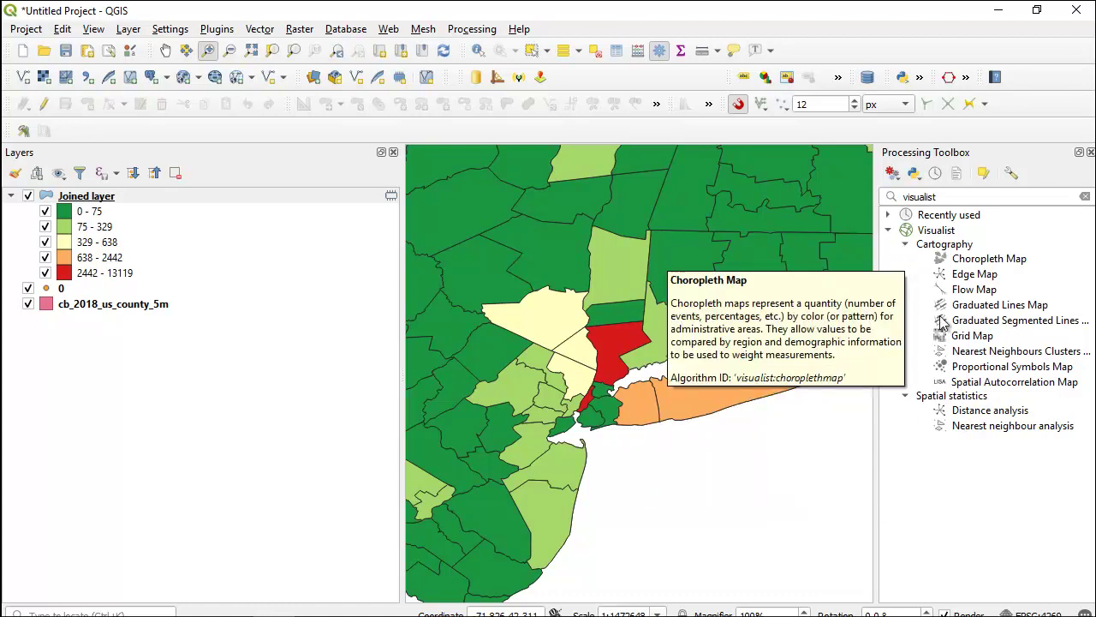
Open Visualist's Spatial Autocorrelation Map tool for the joined layer and choose Confirmed as the values field
{"action": "left_click", "coordinate": [971, 382]}
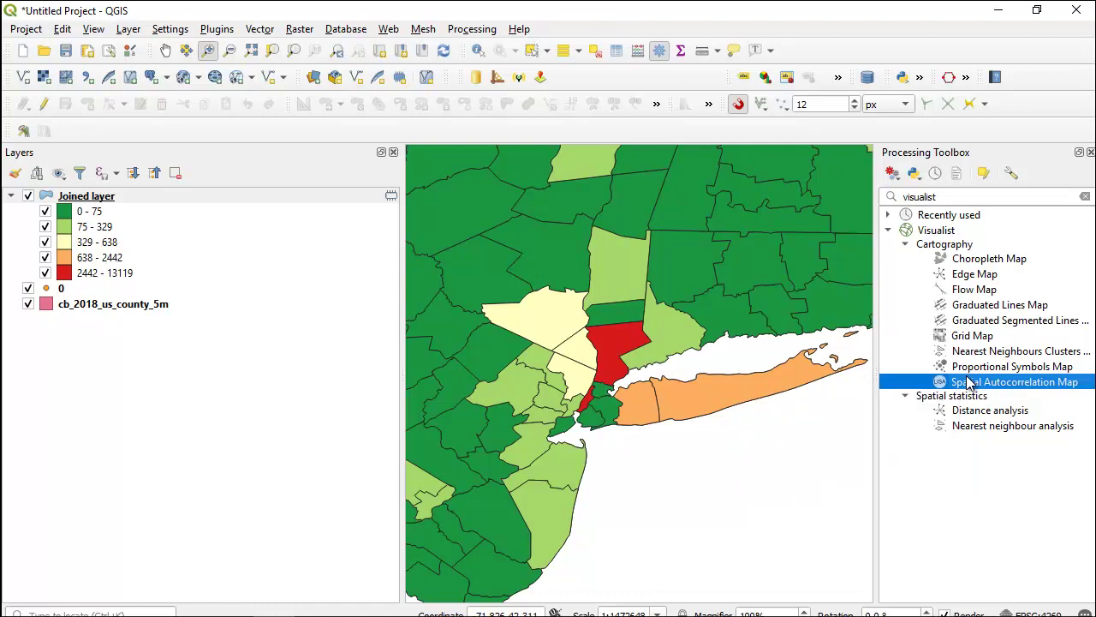
{"action": "double_click", "coordinate": [970, 382]}
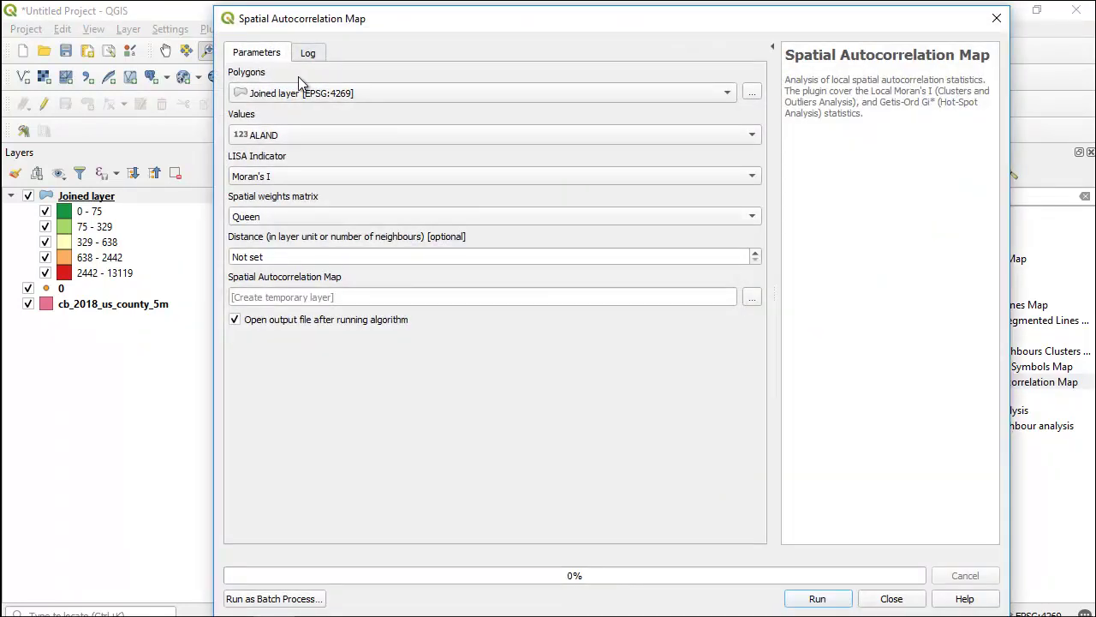
{"action": "left_click", "coordinate": [290, 137]}
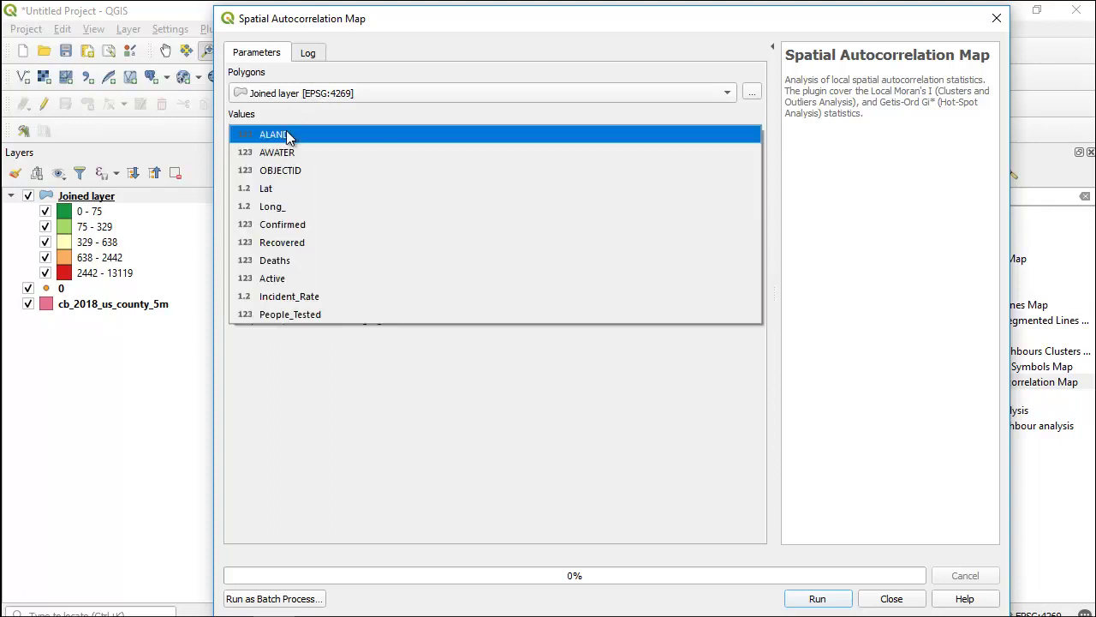
{"action": "left_click", "coordinate": [288, 225]}
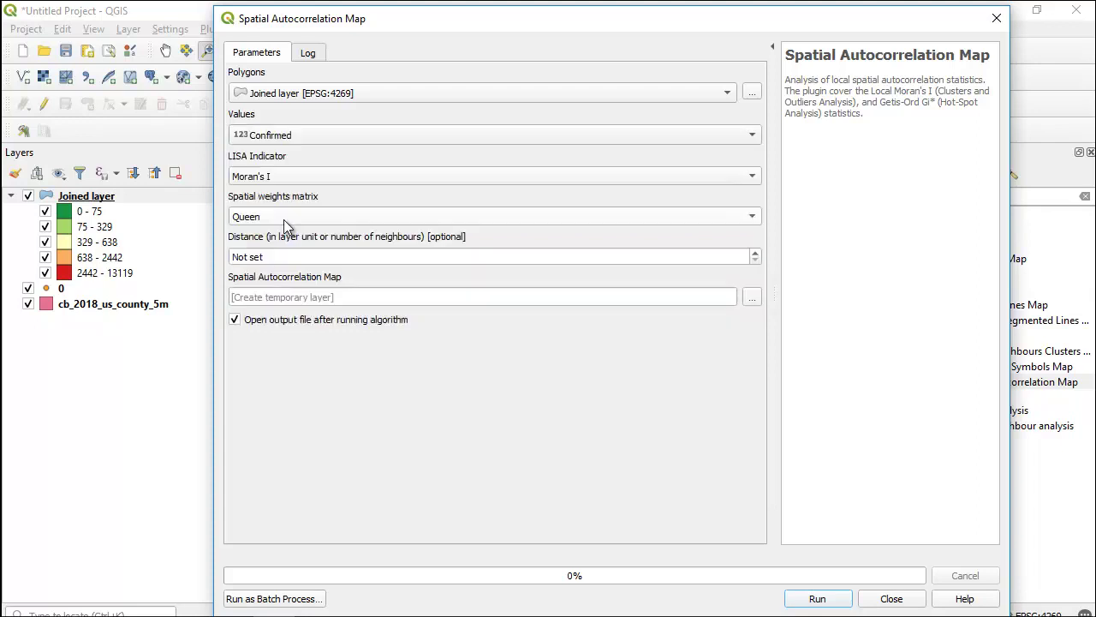
Run the spatial autocorrelation with Moran's I as the LISA indicator and Queen spatial weights, and close the tool
{"action": "left_click", "coordinate": [266, 176]}
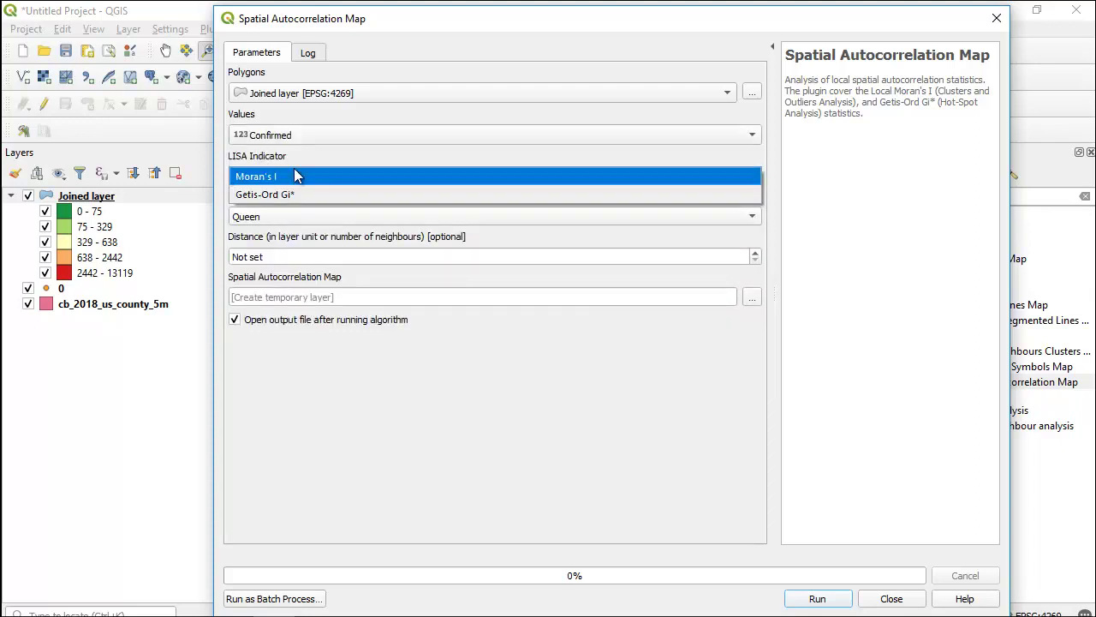
{"action": "left_click", "coordinate": [299, 175]}
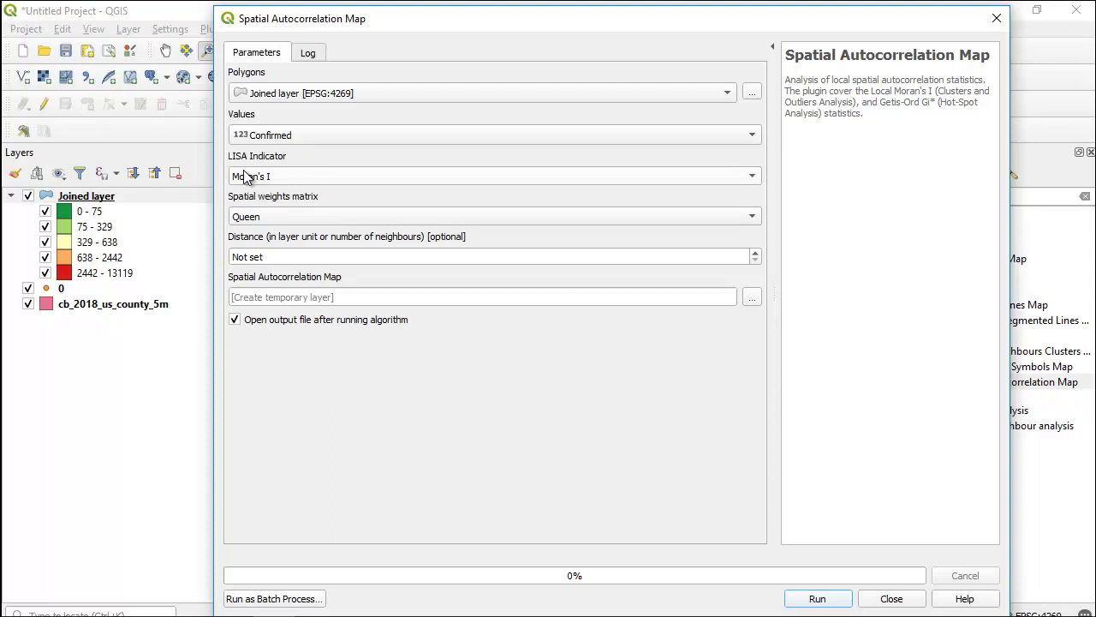
{"action": "left_click", "coordinate": [273, 221]}
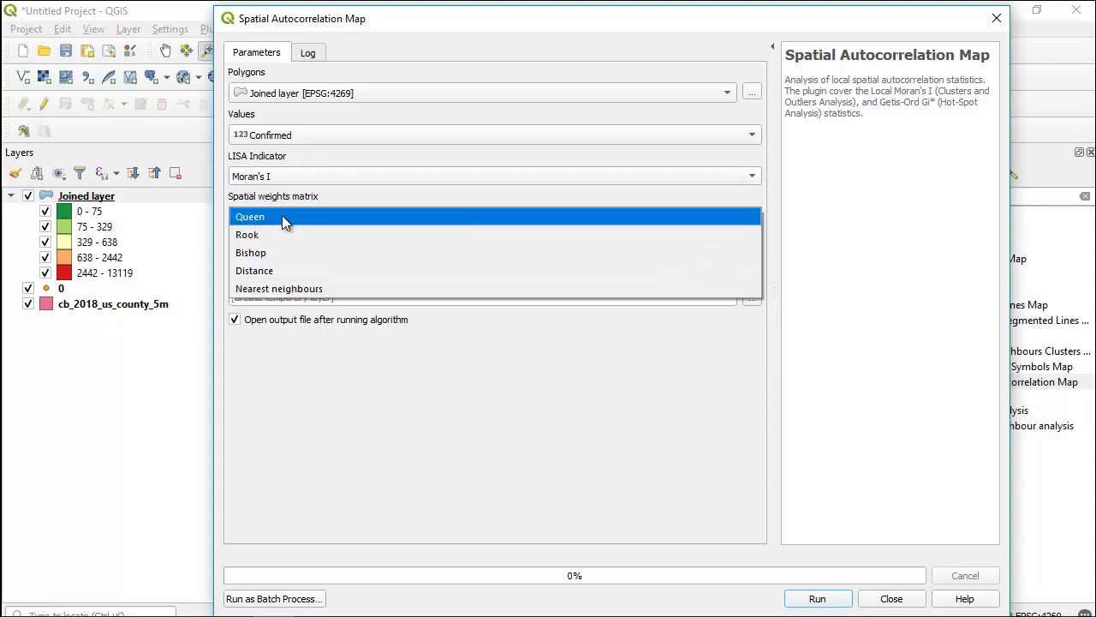
{"action": "left_click", "coordinate": [282, 217]}
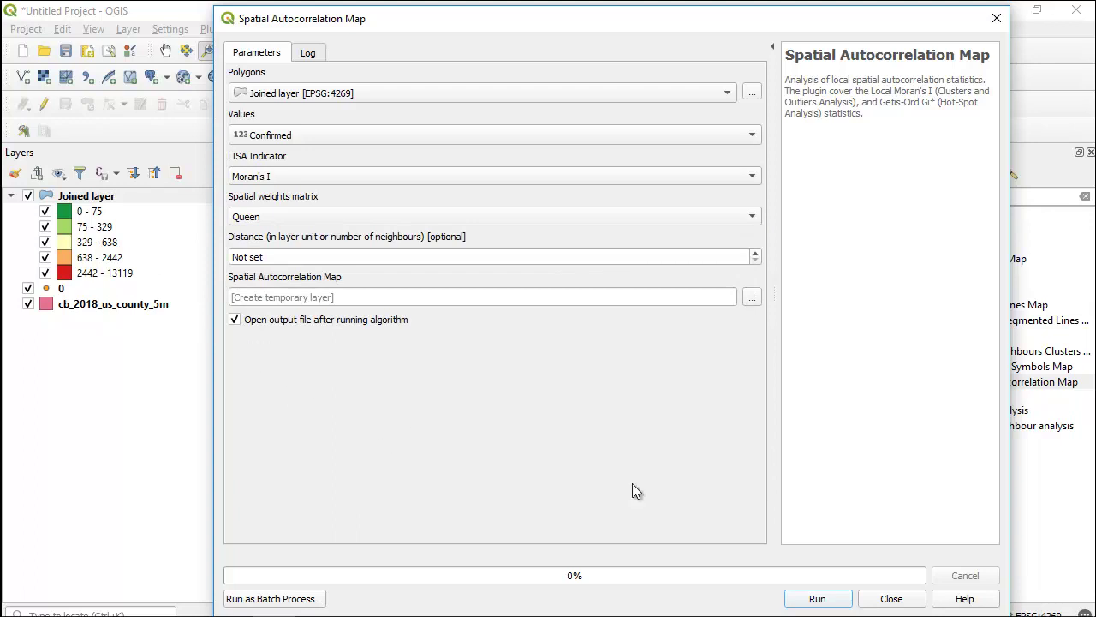
{"action": "left_click", "coordinate": [801, 599]}
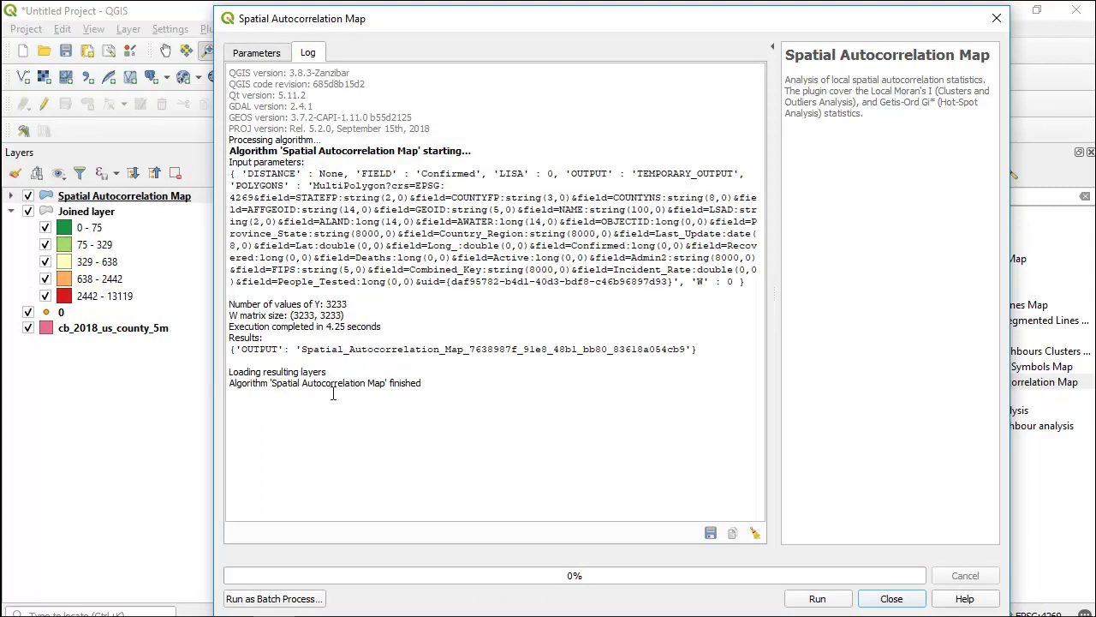
{"action": "left_click", "coordinate": [891, 599]}
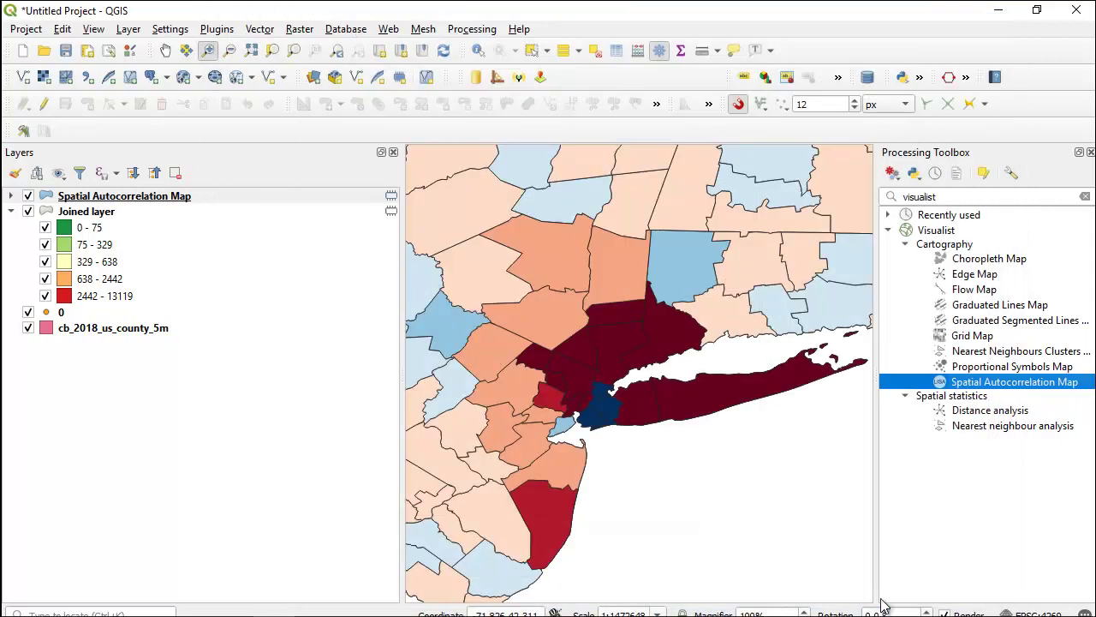
Expand the Spatial Autocorrelation Map legend and examine its classes across the northeastern US
{"action": "left_click", "coordinate": [11, 196]}
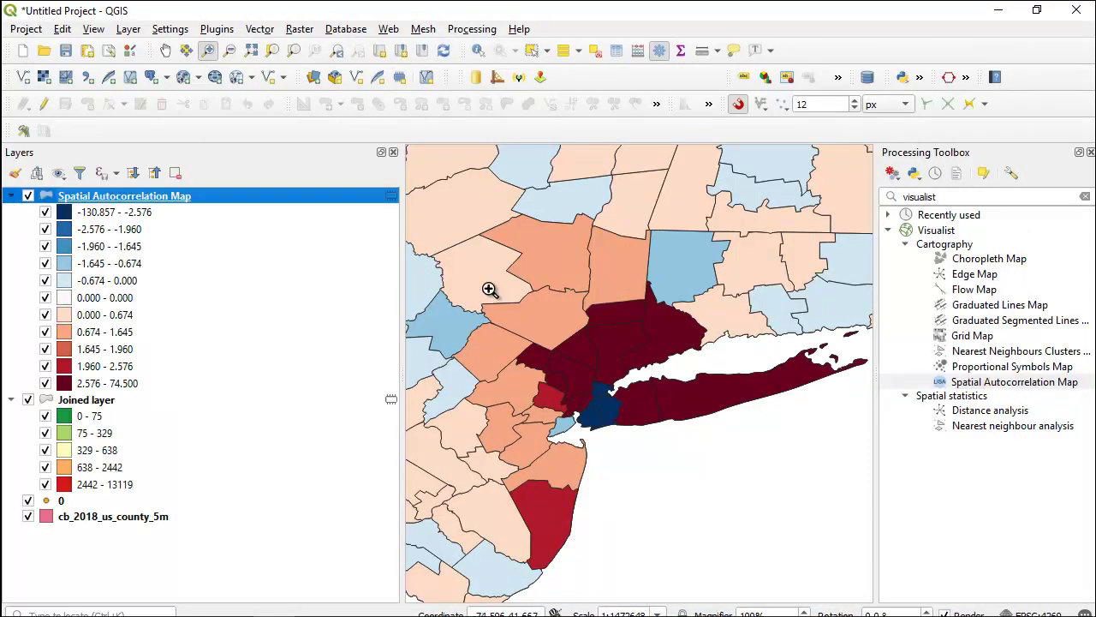
{"action": "left_click", "coordinate": [478, 50]}
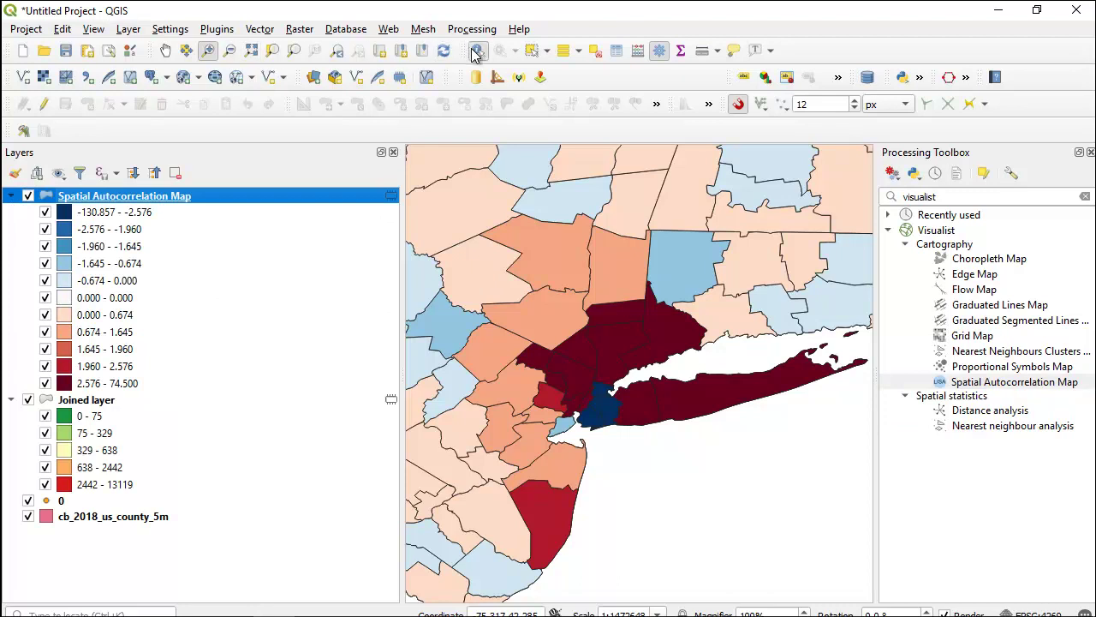
{"action": "left_click", "coordinate": [230, 50]}
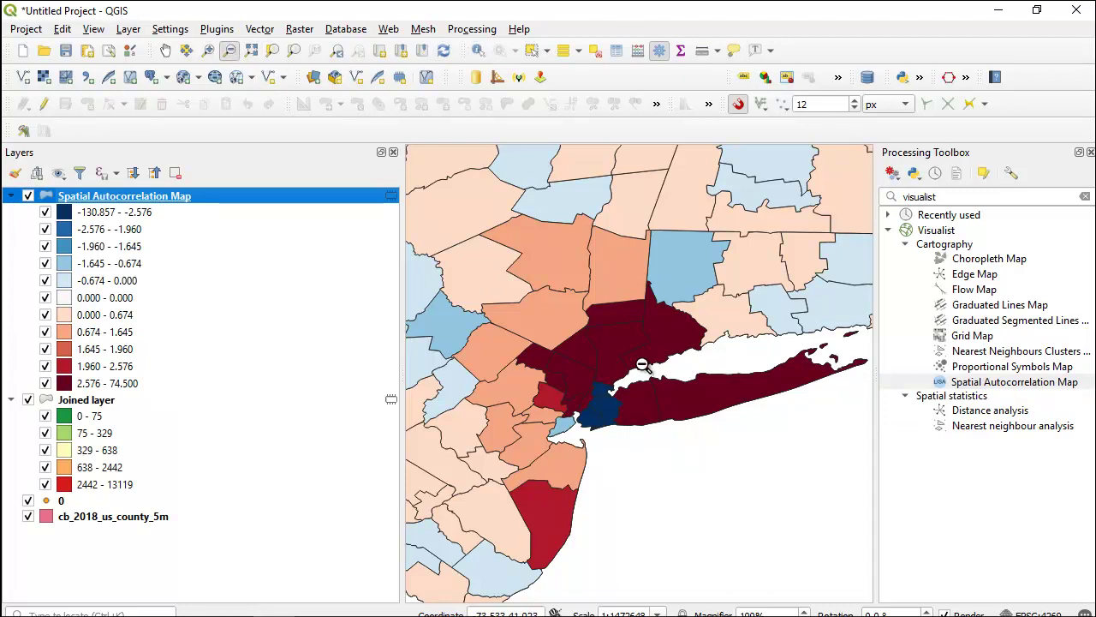
{"action": "left_click", "coordinate": [655, 368]}
{"action": "left_click", "coordinate": [655, 368]}
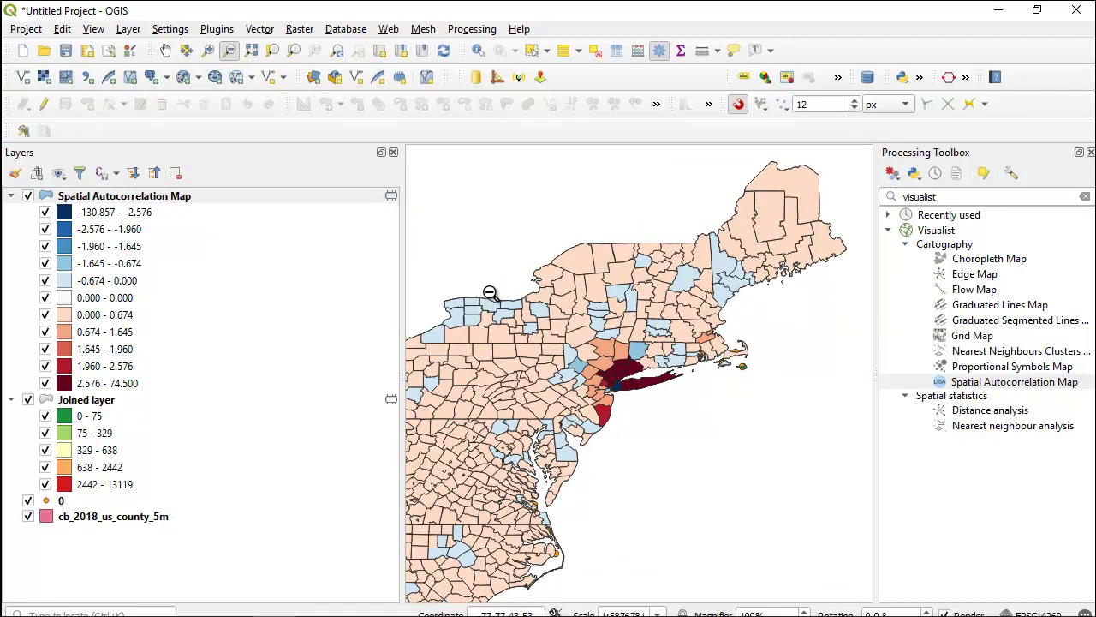
Identify Livingston and Monroe counties in western New York and read Monroe's Moran's I attributes
{"action": "left_click", "coordinate": [478, 49]}
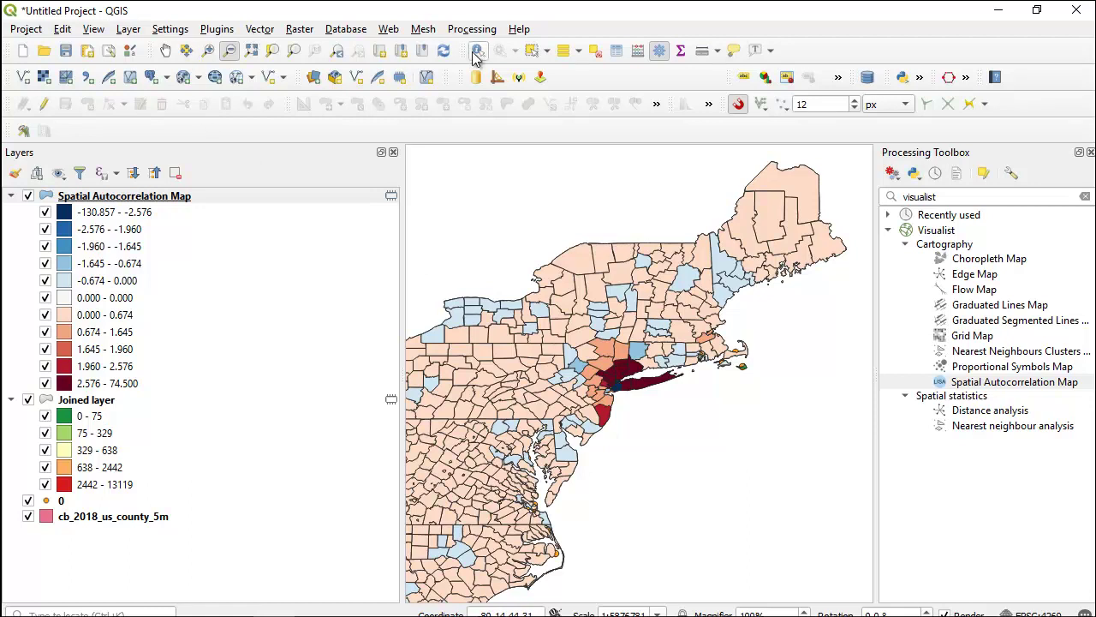
{"action": "left_click", "coordinate": [493, 308]}
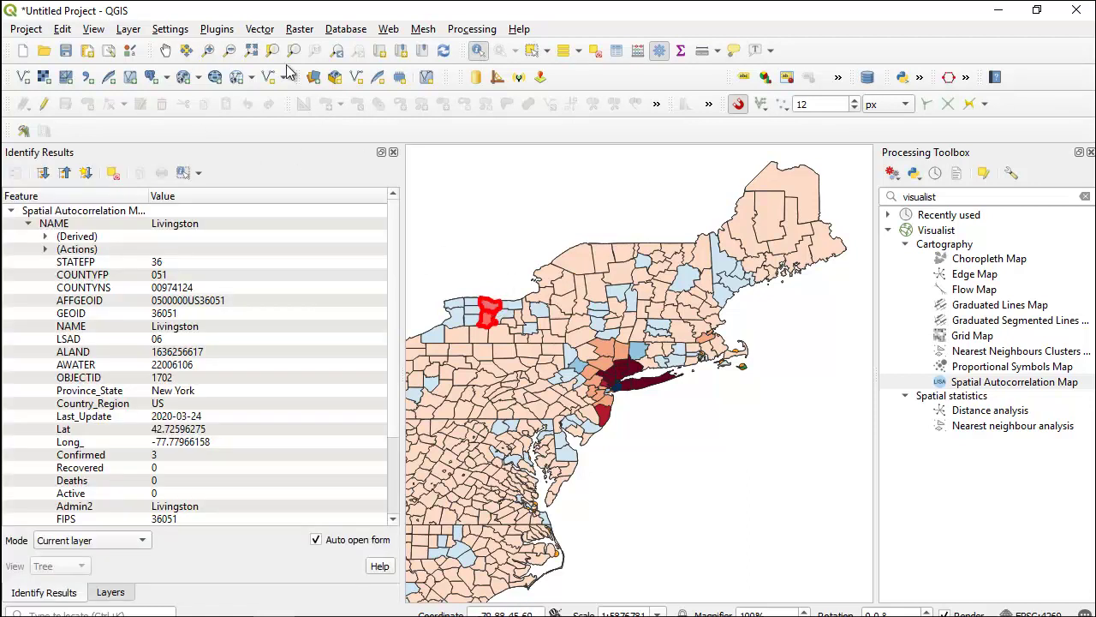
{"action": "left_click", "coordinate": [208, 50]}
{"action": "left_click_drag", "start_coordinate": [458, 274], "coordinate": [519, 335]}
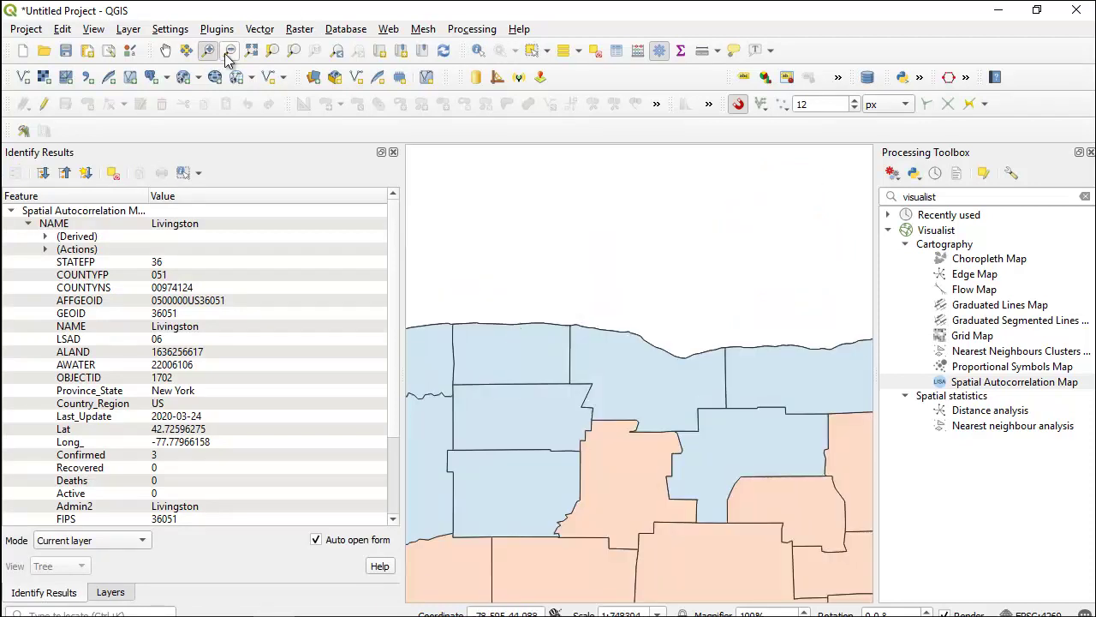
{"action": "left_click", "coordinate": [482, 54]}
{"action": "left_click", "coordinate": [638, 381]}
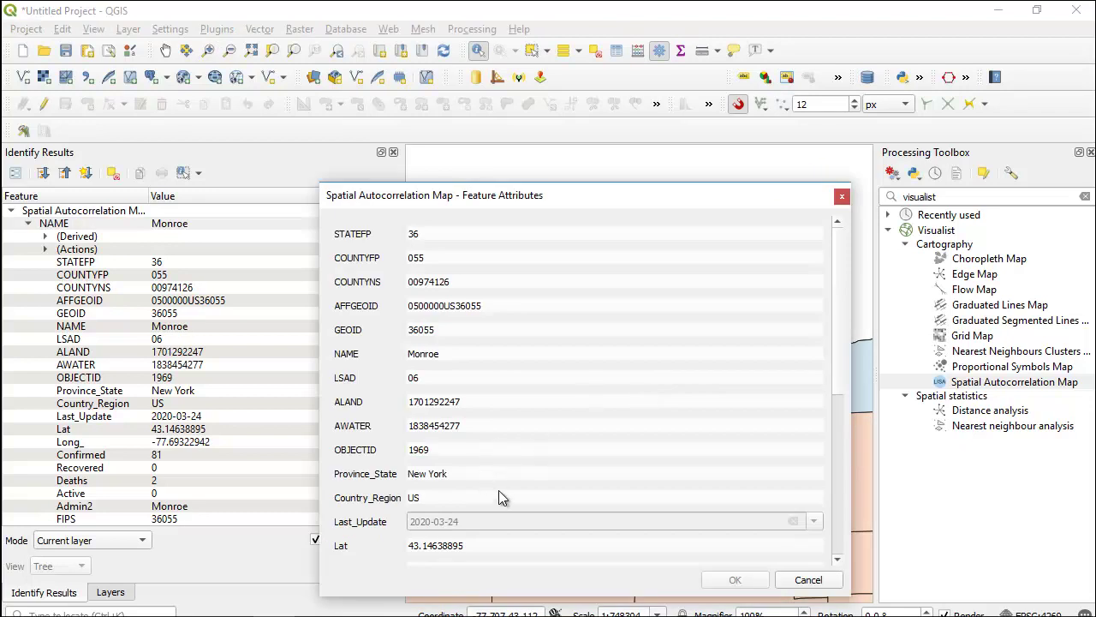
{"action": "left_click_drag", "start_coordinate": [850, 277], "coordinate": [851, 448]}
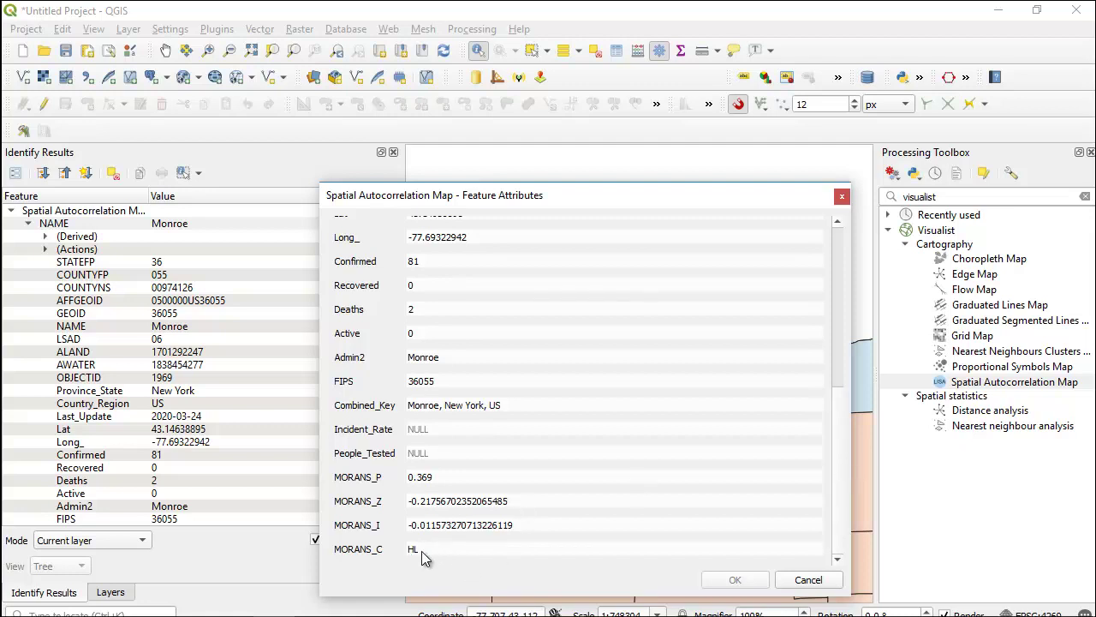
{"action": "left_click", "coordinate": [809, 581]}
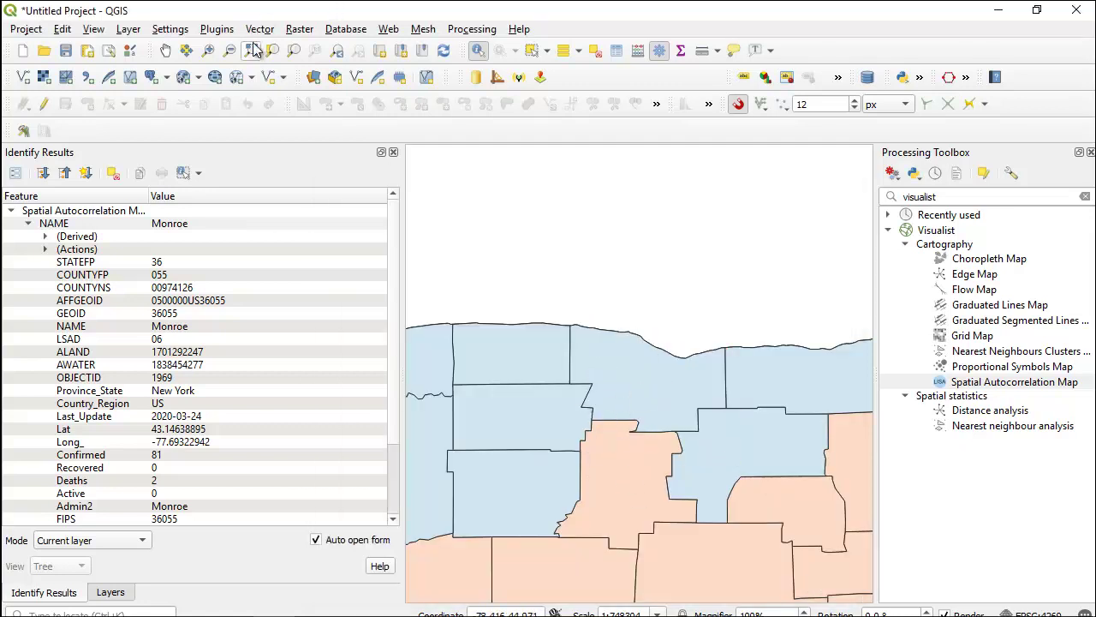
Identify Westchester County in the dark red cluster near New York City and read its Moran's I attributes
{"action": "left_click", "coordinate": [339, 52]}
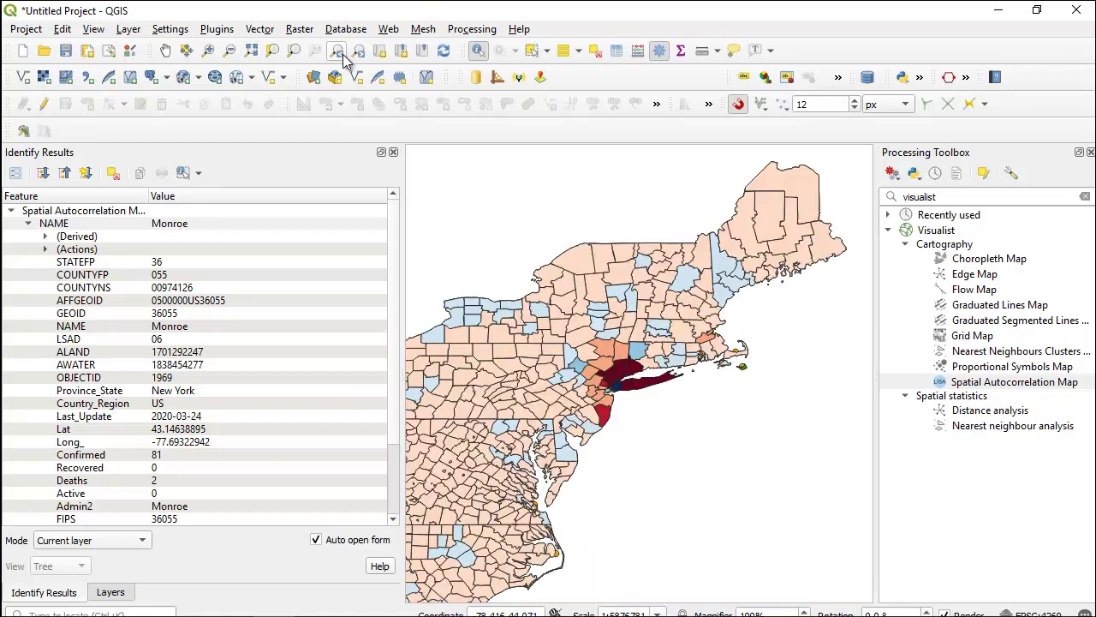
{"action": "left_click", "coordinate": [210, 53]}
{"action": "left_click_drag", "start_coordinate": [565, 346], "coordinate": [691, 423]}
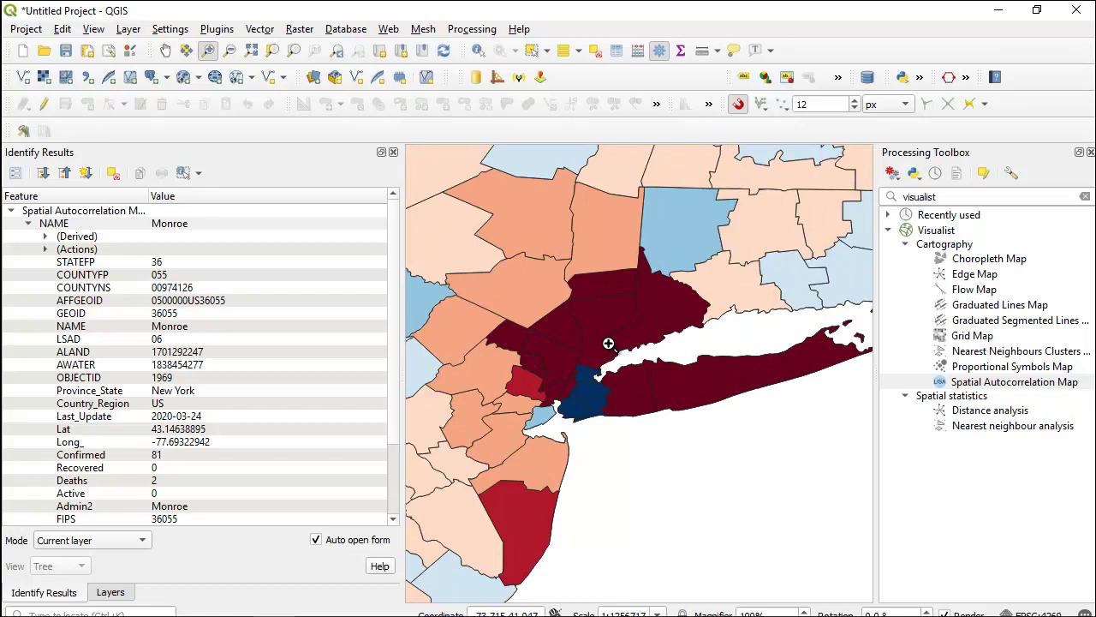
{"action": "left_click", "coordinate": [479, 51]}
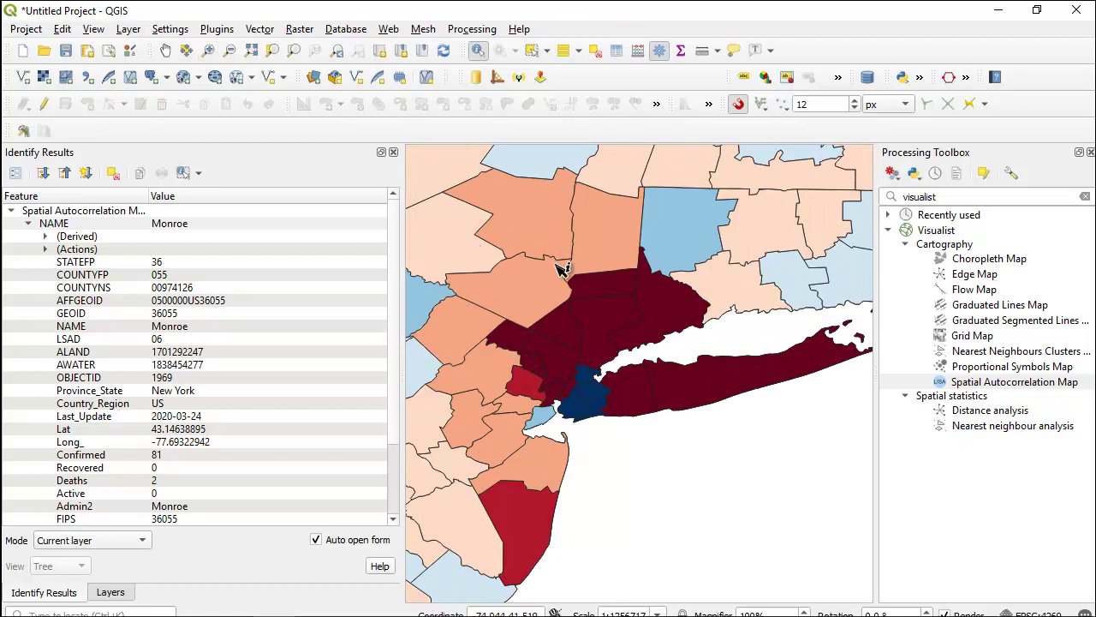
{"action": "left_click", "coordinate": [604, 319]}
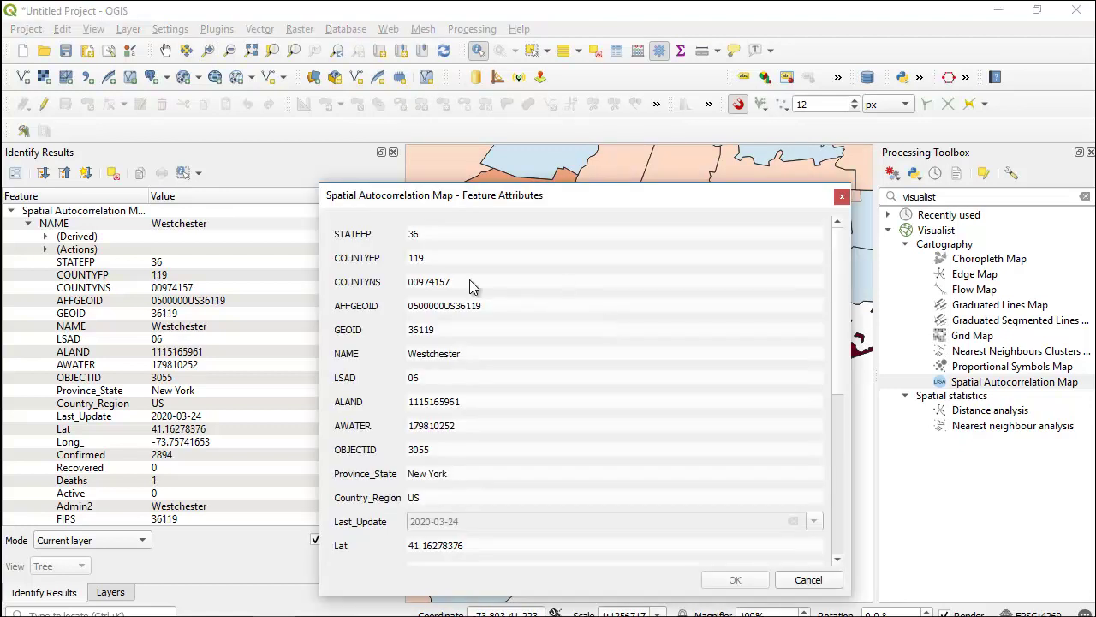
{"action": "left_click_drag", "start_coordinate": [845, 342], "coordinate": [846, 500]}
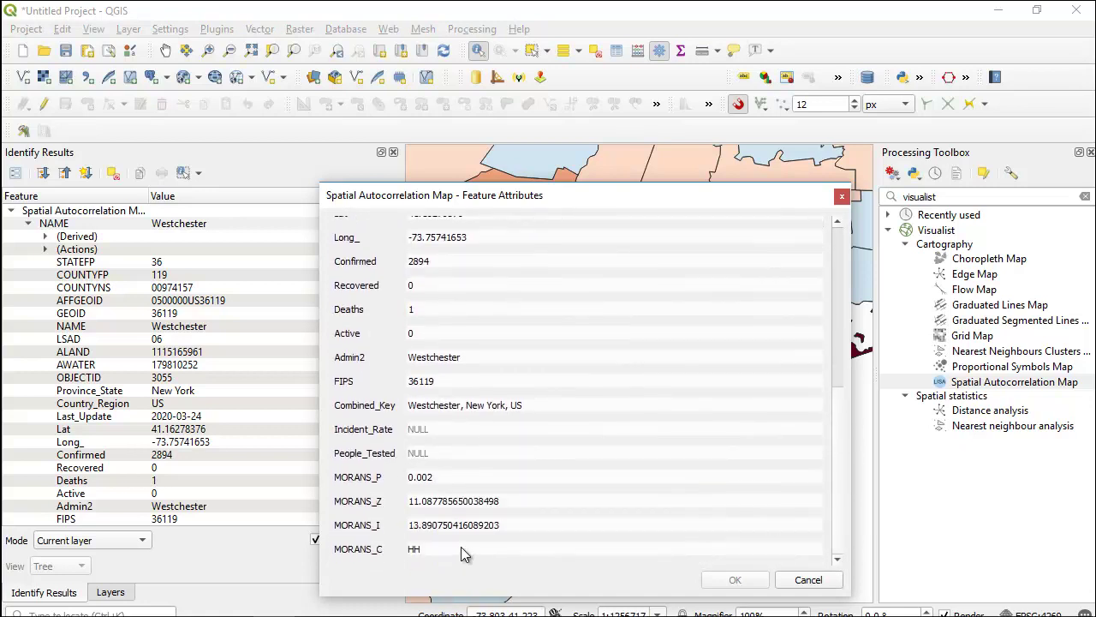
{"action": "left_click", "coordinate": [807, 580]}
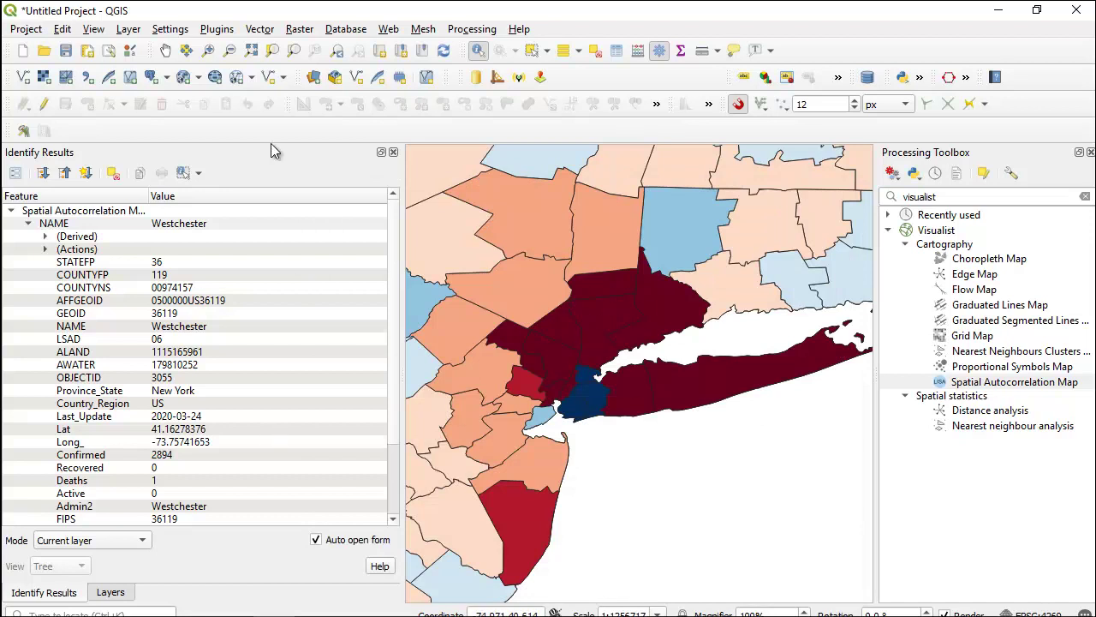
Close the identify results and examine the autocorrelation classes in the wider region around New York City
{"action": "left_click", "coordinate": [393, 152]}
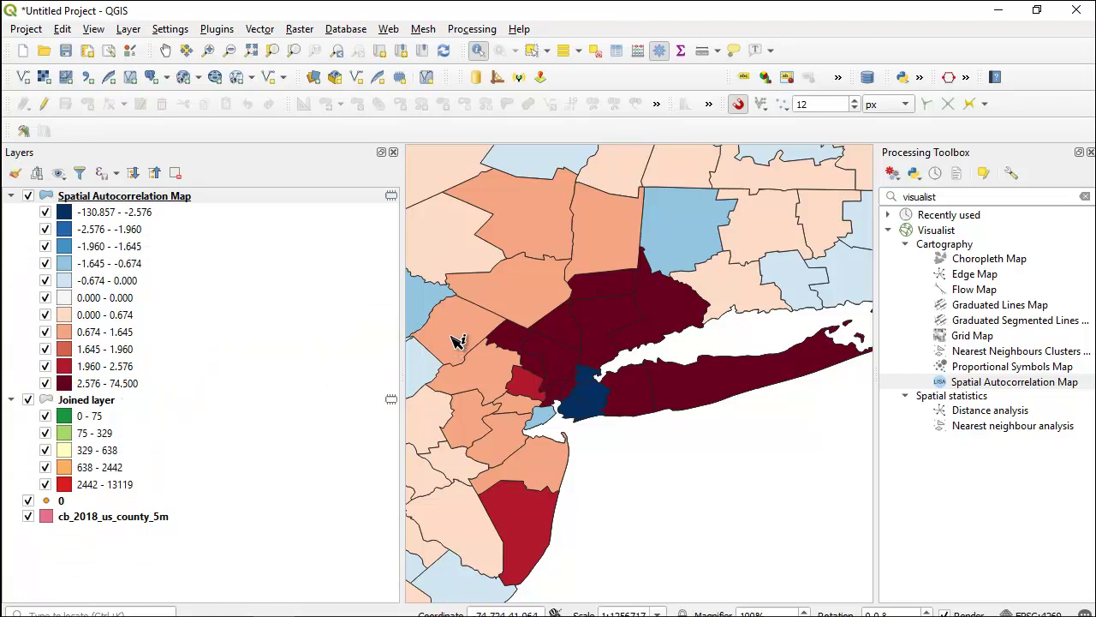
{"action": "left_click", "coordinate": [229, 50]}
{"action": "left_click", "coordinate": [621, 336]}
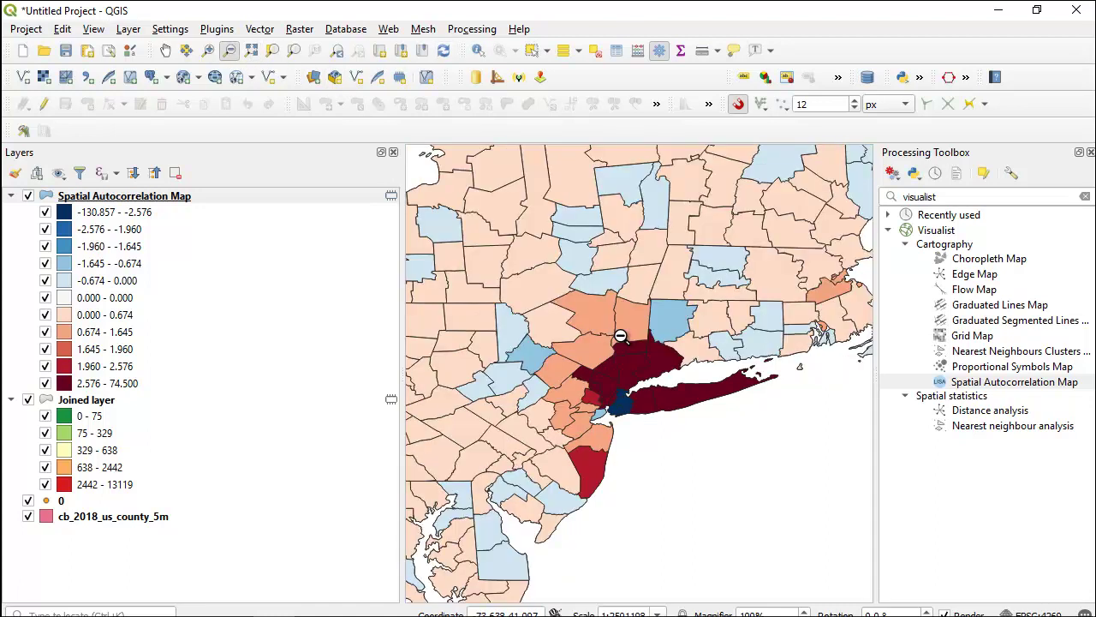
Narrow the layer list and examine the autocorrelation classes across the continental US, from the Northeast to the West Coast
{"action": "left_click", "coordinate": [621, 337]}
{"action": "left_click_drag", "start_coordinate": [404, 370], "coordinate": [220, 362]}
{"action": "left_click", "coordinate": [447, 397]}
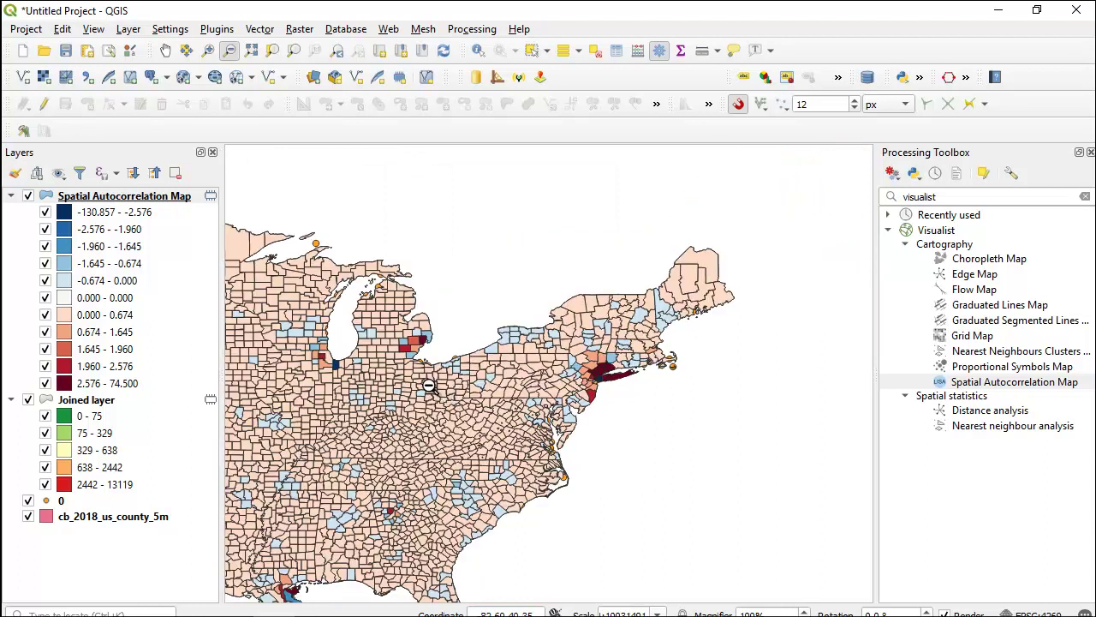
{"action": "left_click", "coordinate": [165, 50]}
{"action": "left_click_drag", "start_coordinate": [409, 342], "coordinate": [645, 319]}
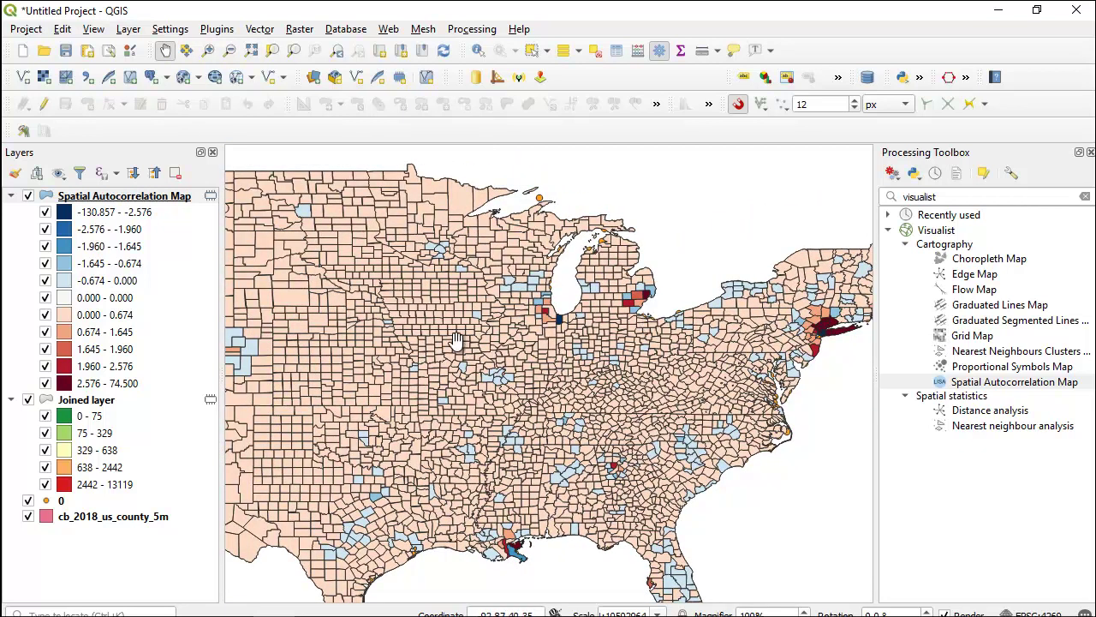
{"action": "left_click_drag", "start_coordinate": [368, 375], "coordinate": [615, 387]}
{"action": "left_click_drag", "start_coordinate": [364, 330], "coordinate": [514, 327]}
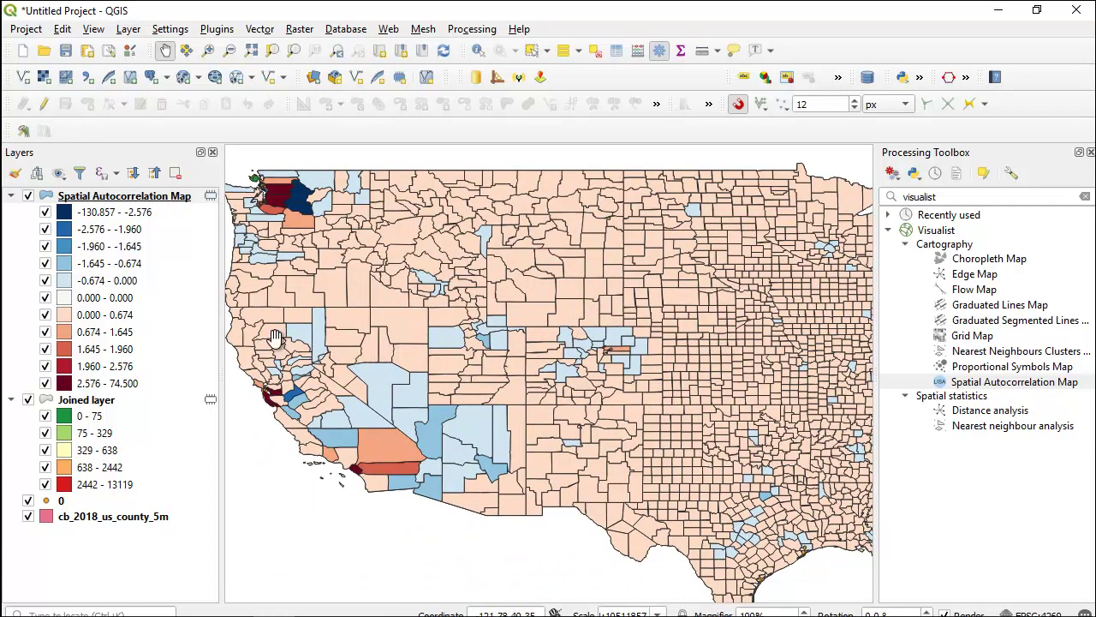
Hide and re-show the Spatial Autocorrelation Map to compare it with the Joined layer, and switch to the browser's Joining data and symbolizing results assignment
{"action": "key", "text": "ctrl+shift+i"}
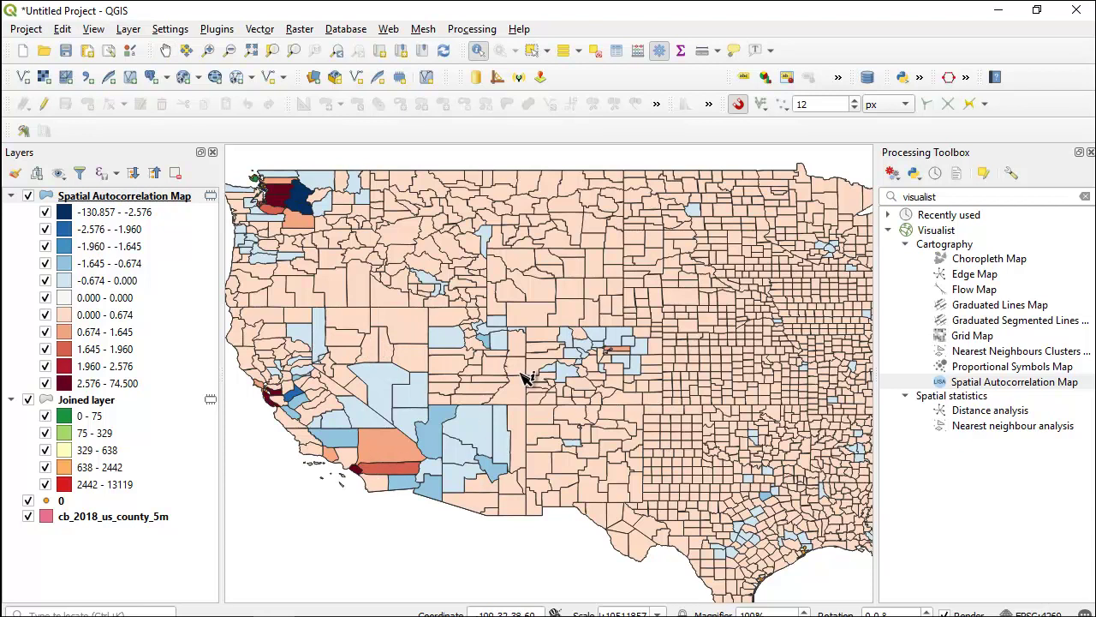
{"action": "left_click", "coordinate": [29, 197]}
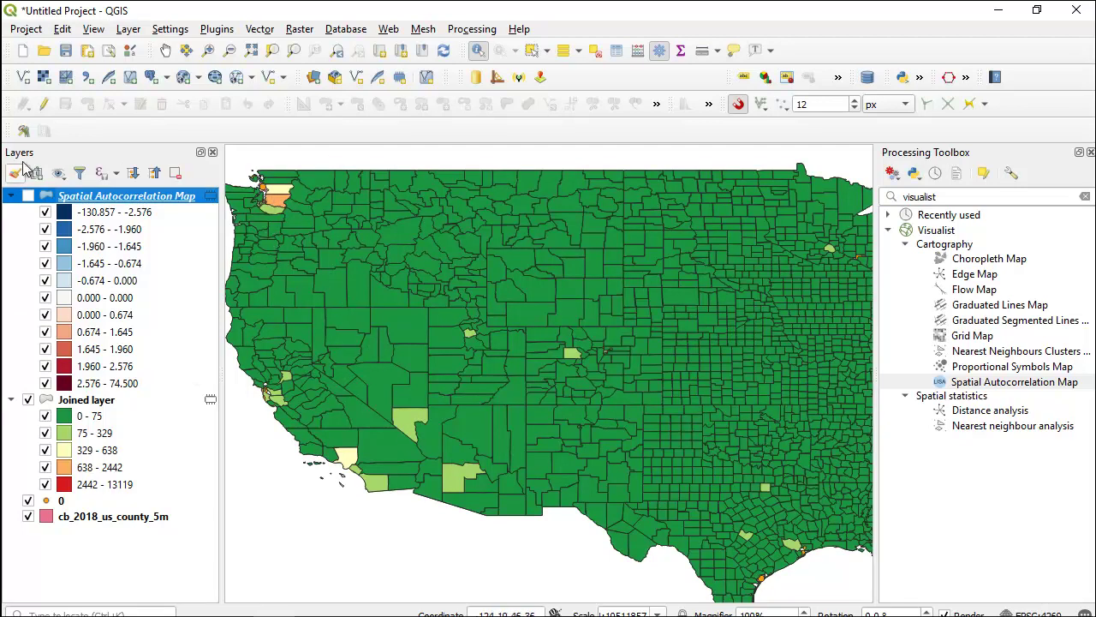
{"action": "left_click", "coordinate": [29, 197]}
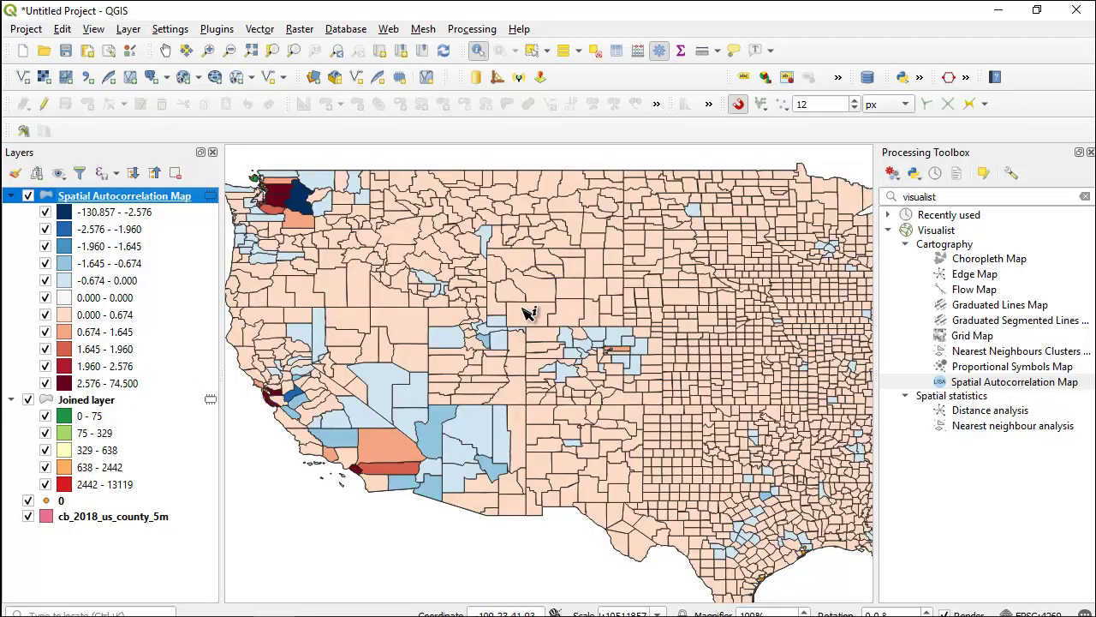
{"action": "key", "text": "alt+Tab"}
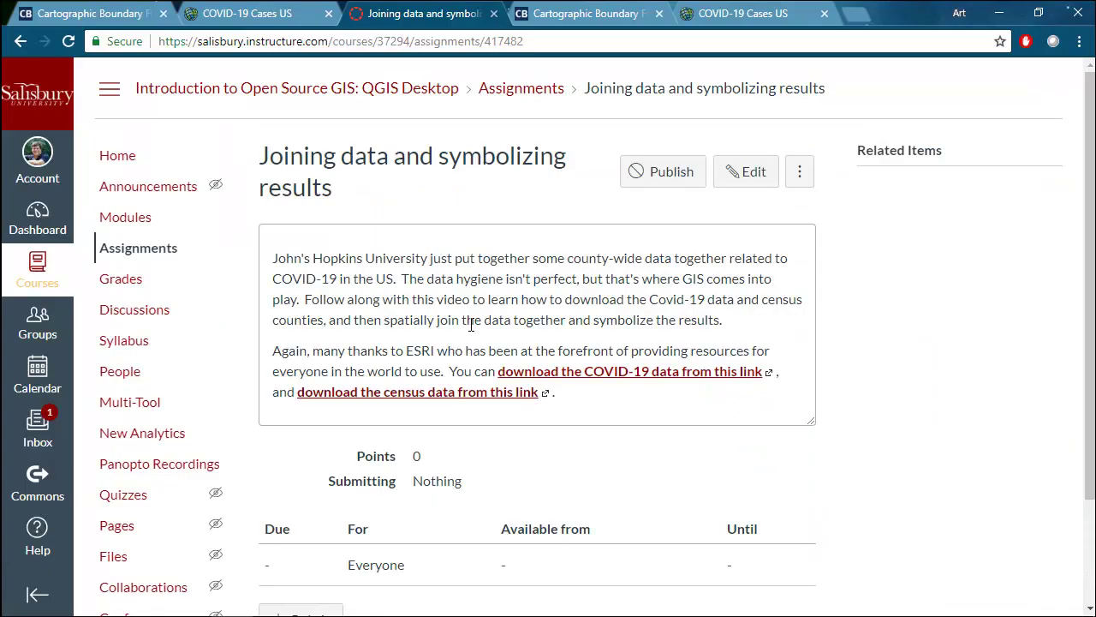